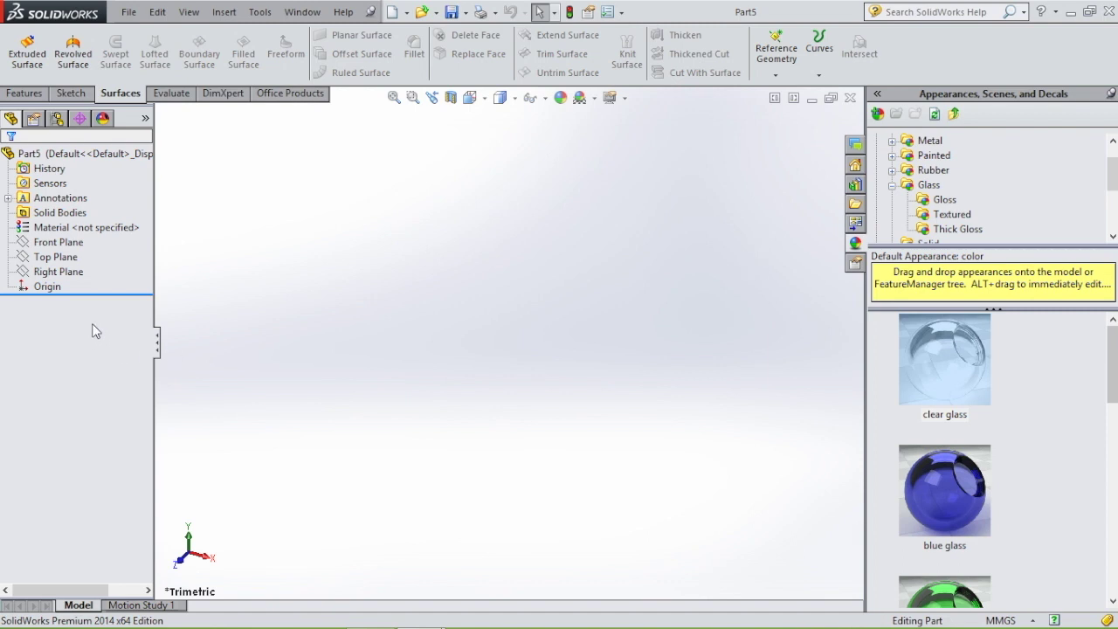
Sketch a circle centred on the origin on the Top Plane
left_click(54, 258)
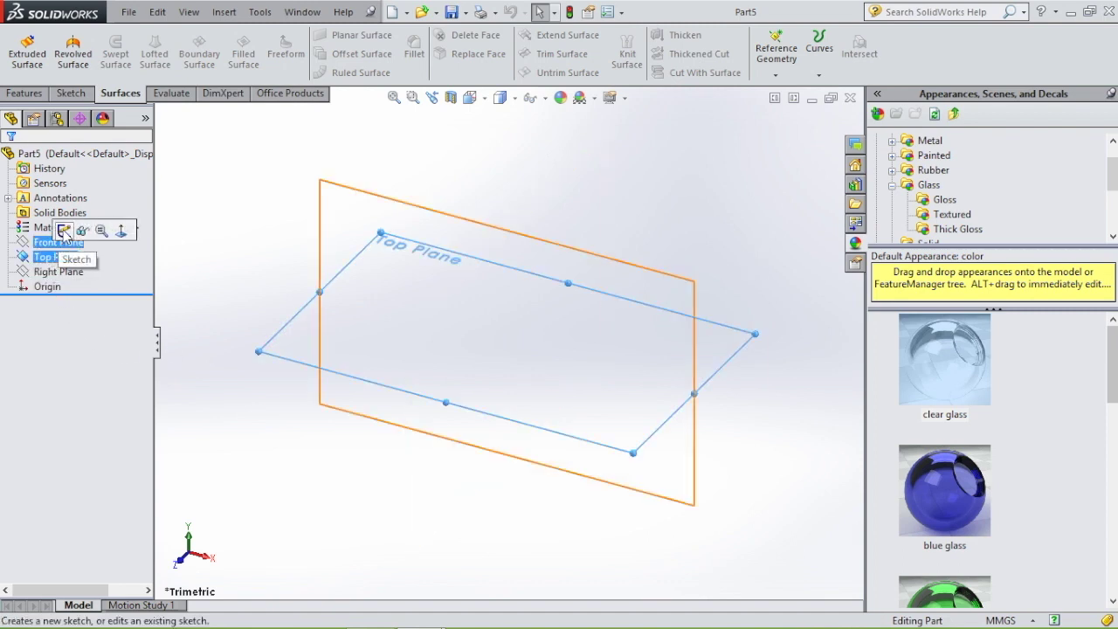
left_click(61, 232)
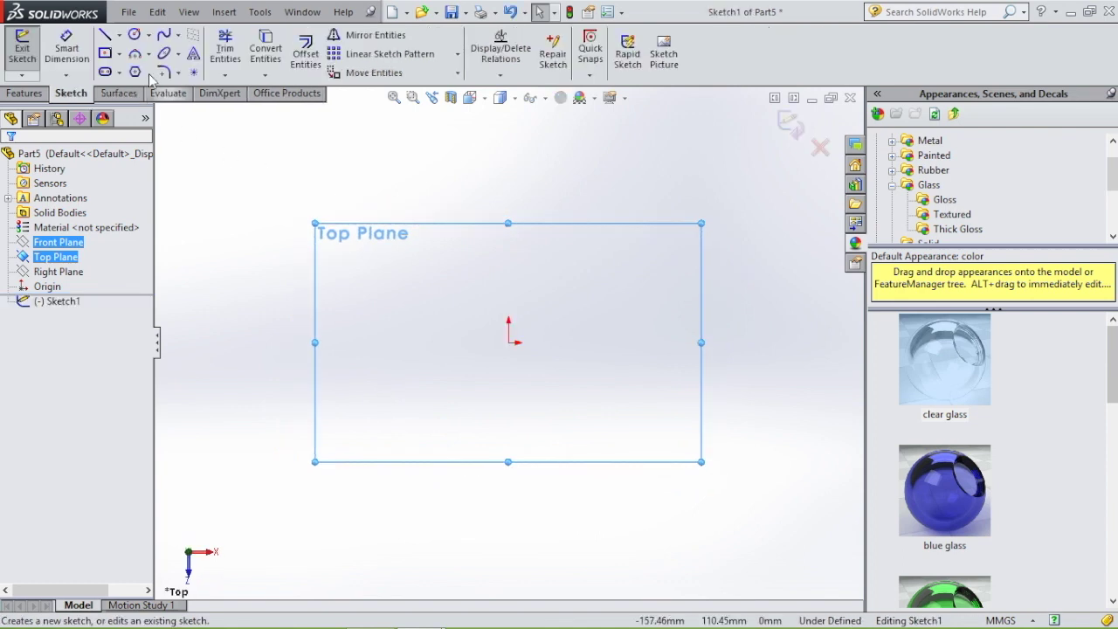
left_click(134, 34)
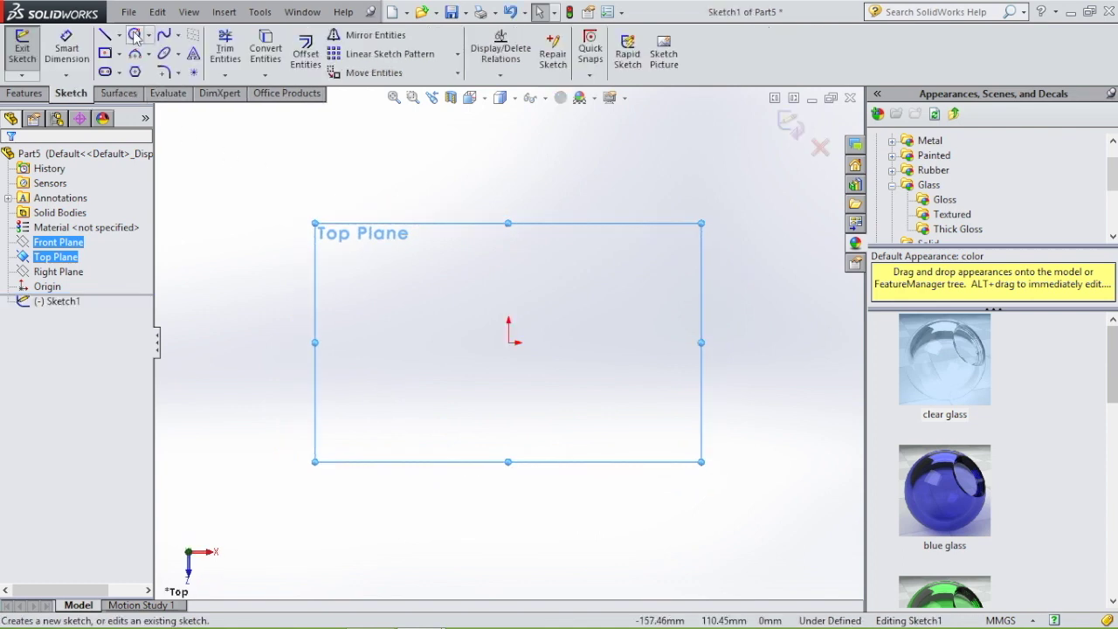
left_click(508, 341)
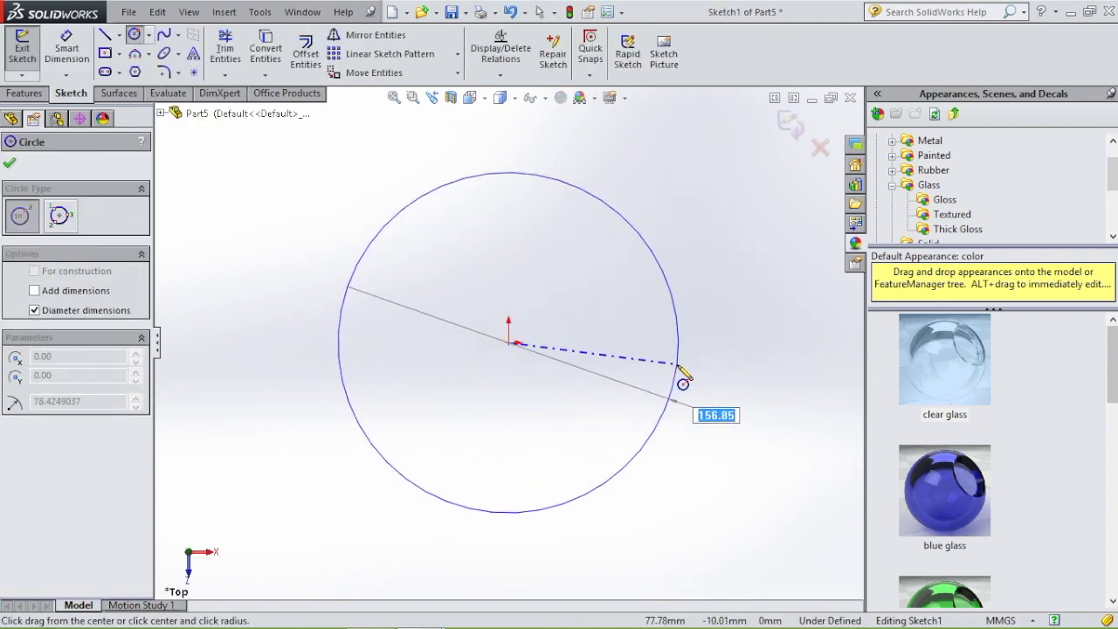
left_click(683, 376)
key("Escape")
Dimension the circle's diameter to 95 mm and exit the sketch
left_click(88, 52)
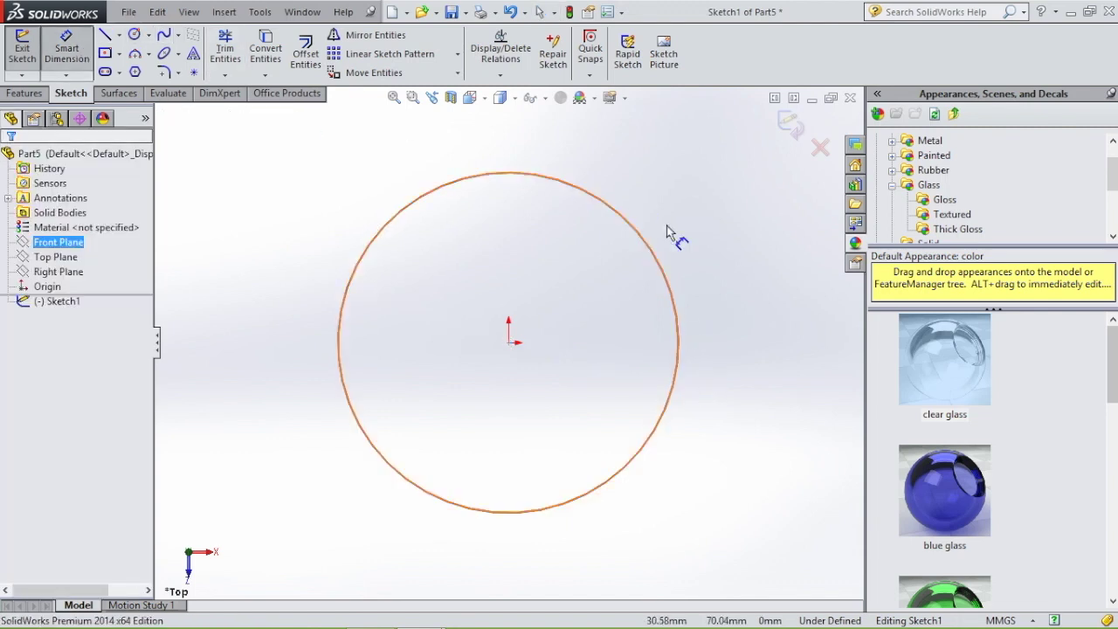
left_click(668, 266)
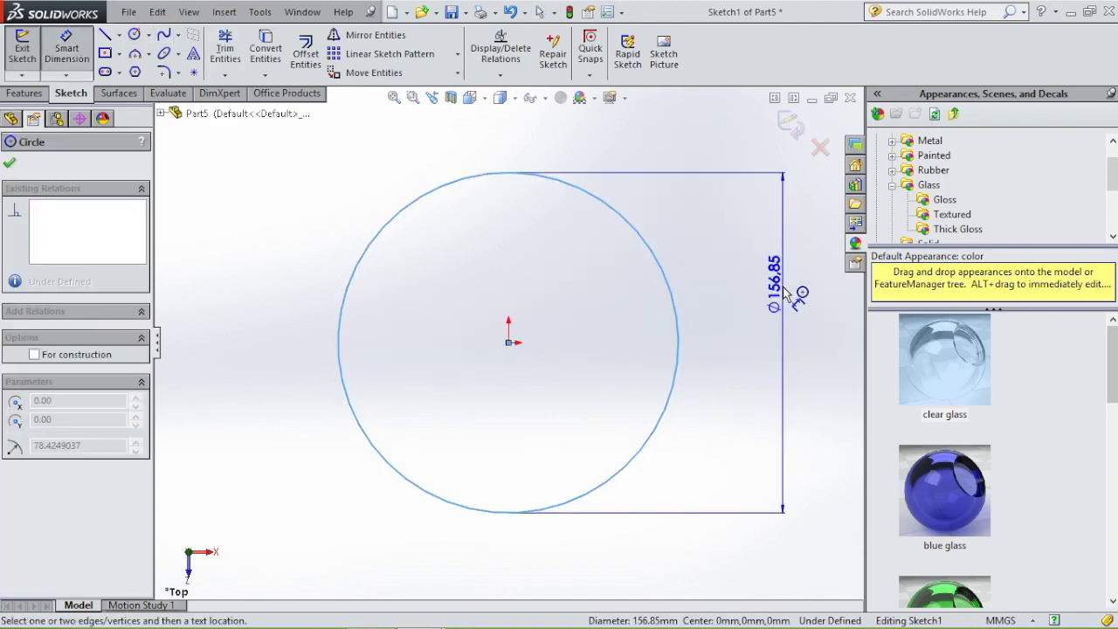
left_click(785, 293)
type("95")
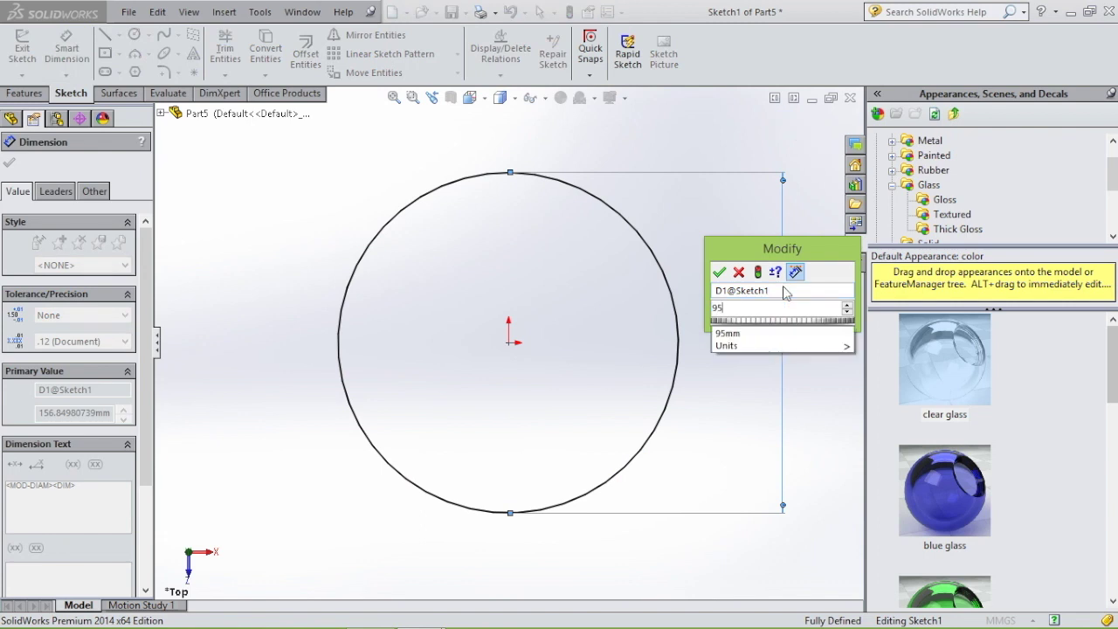
key("Return")
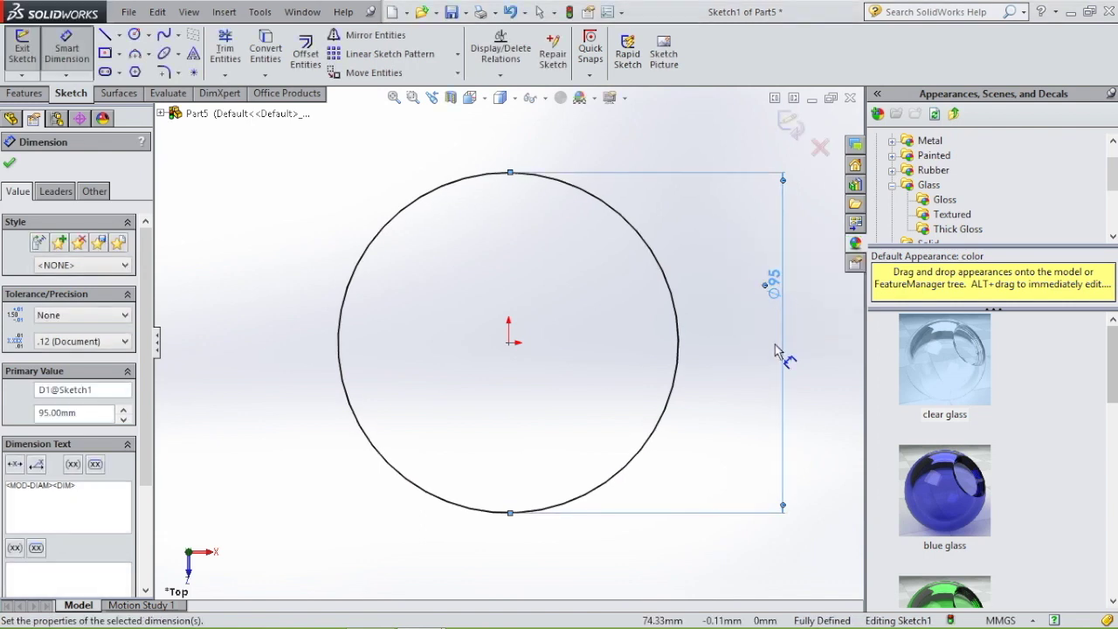
key("Escape")
key("Escape")
left_click(786, 127)
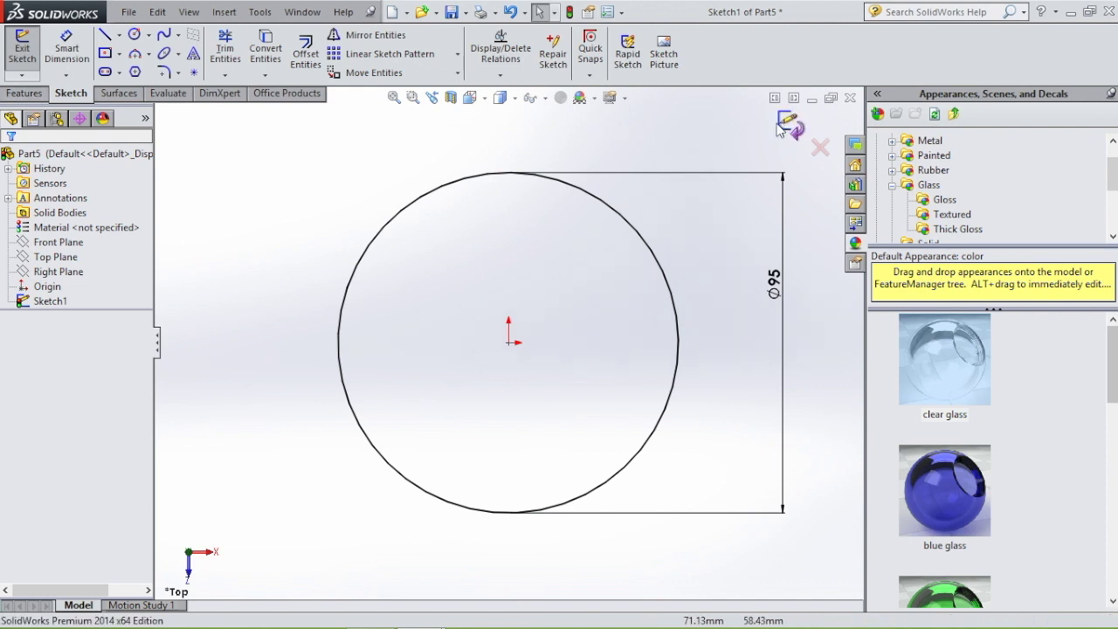
Create reference plane Plane1 offset 275 mm from the Top Plane
left_click(19, 93)
left_click(650, 69)
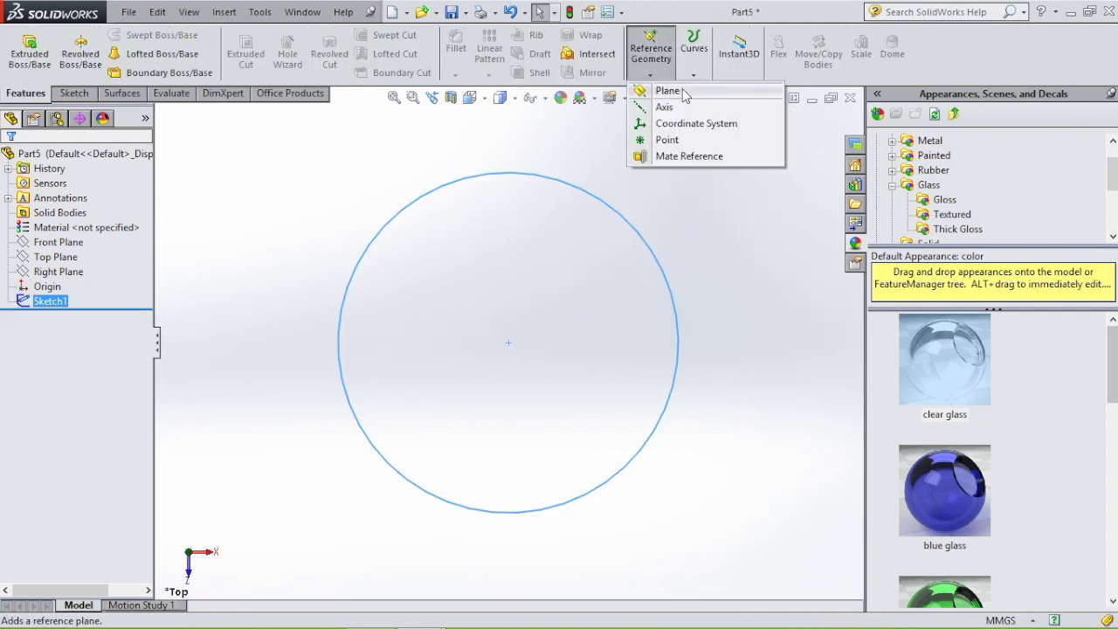
left_click(683, 91)
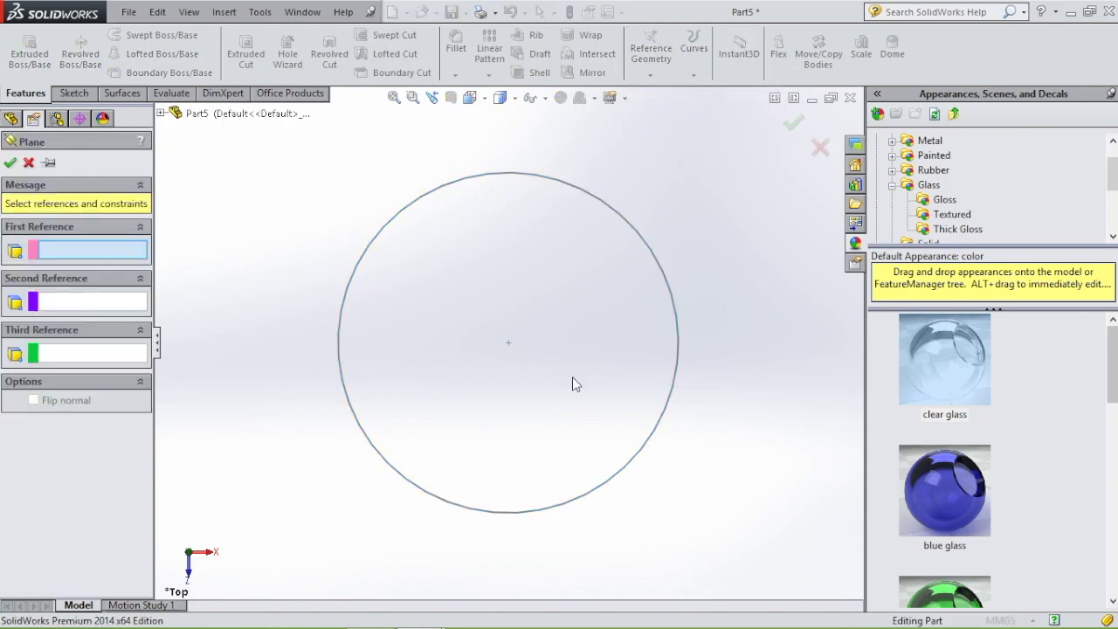
key("ctrl+7")
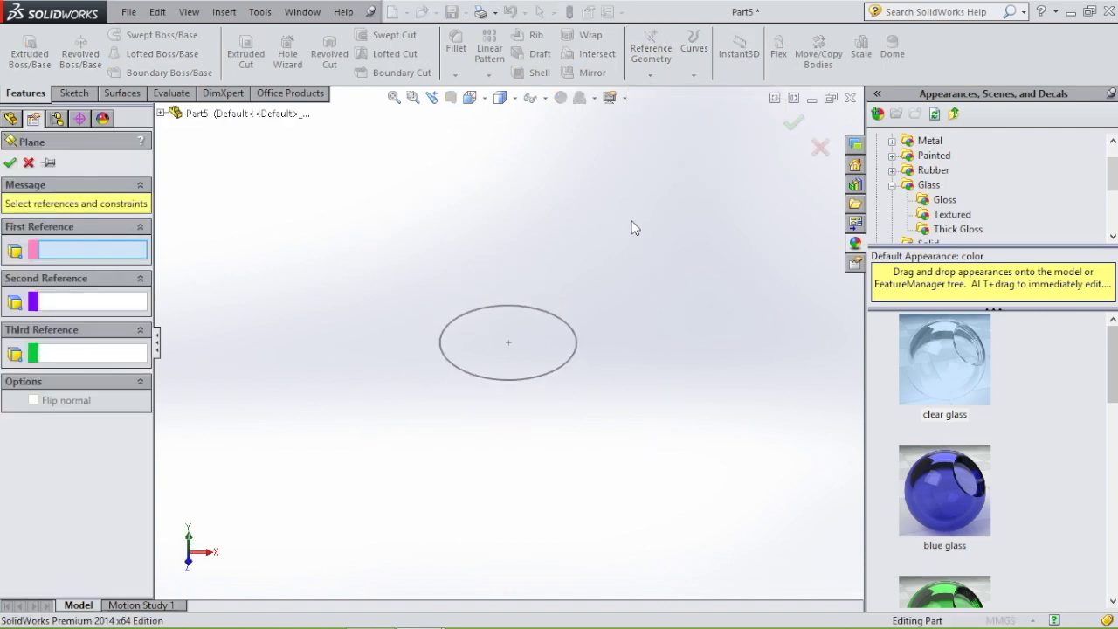
left_click(161, 114)
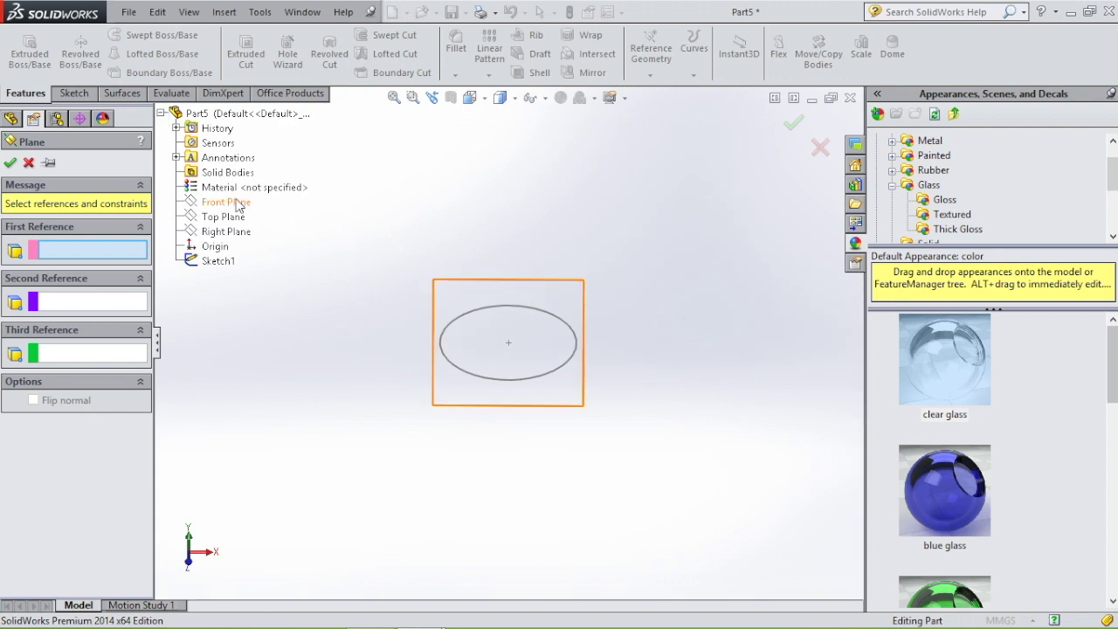
left_click(223, 216)
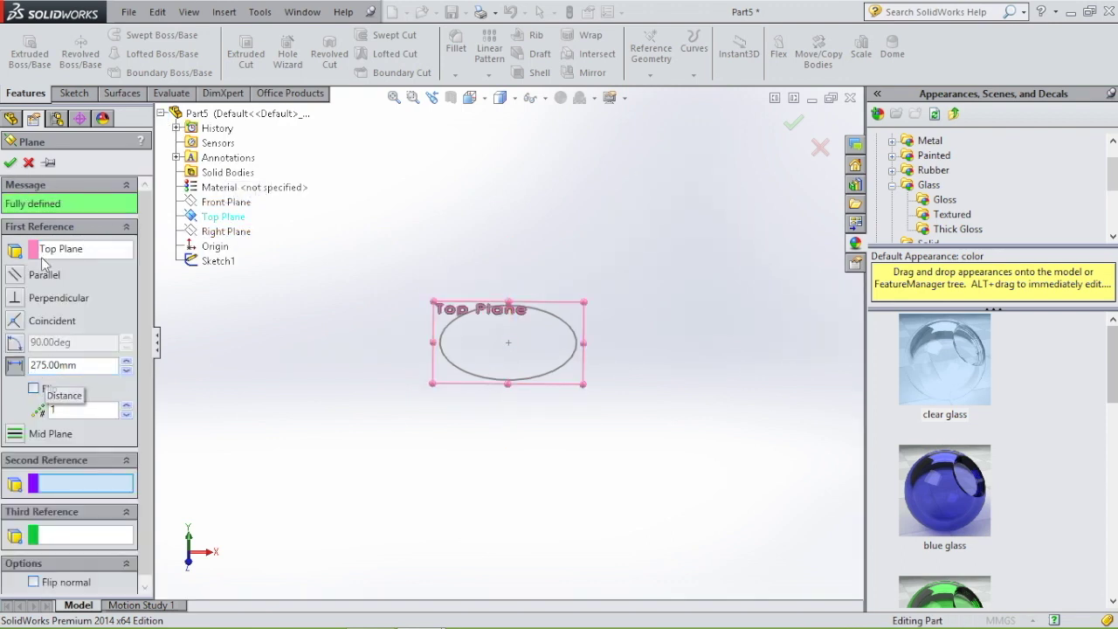
left_click(9, 162)
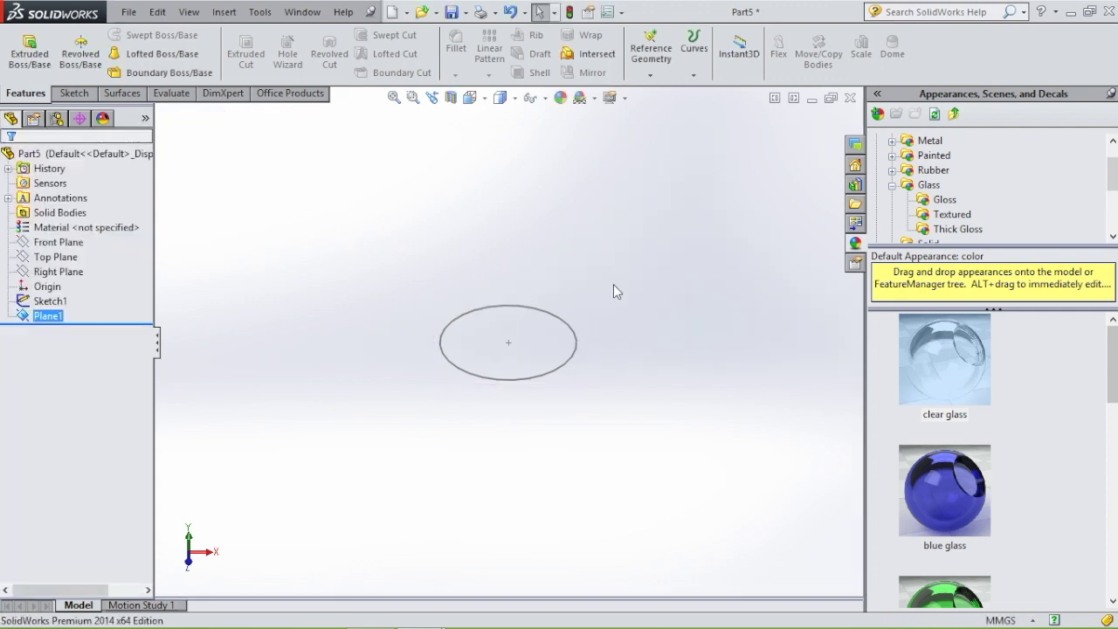
scroll(625, 308, "up", 3)
Start a new sketch, Sketch2, on Plane1 above the circle
scroll(571, 283, "down", 2)
left_click(525, 315)
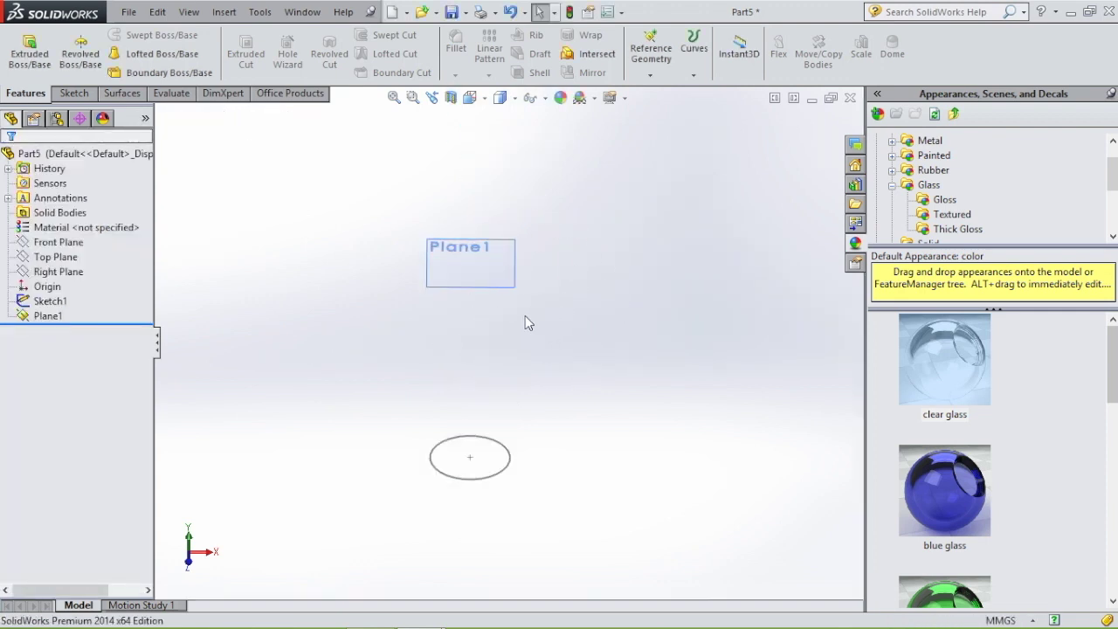
middle_click_drag(524, 316, 561, 331)
scroll(546, 359, "up", 4)
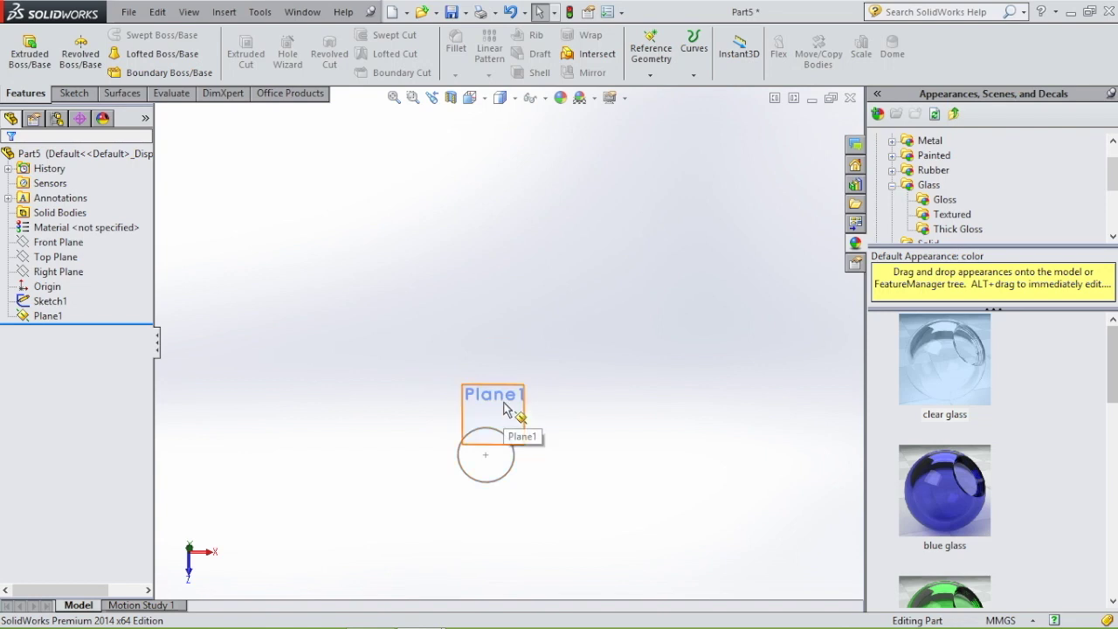
left_click(504, 408)
left_click(568, 352)
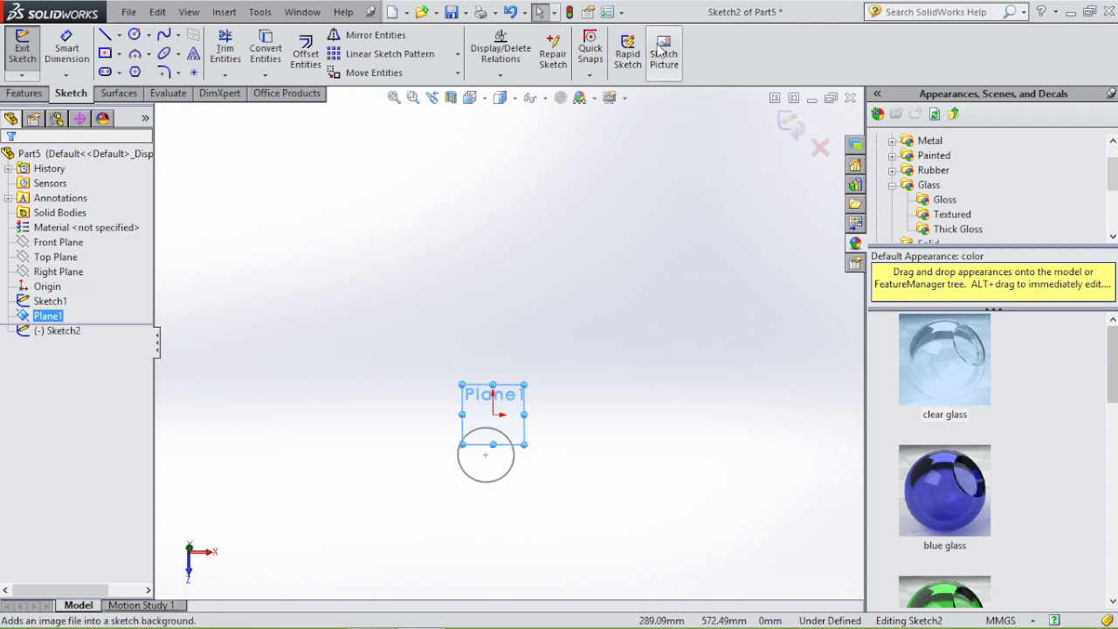
right_click(707, 69)
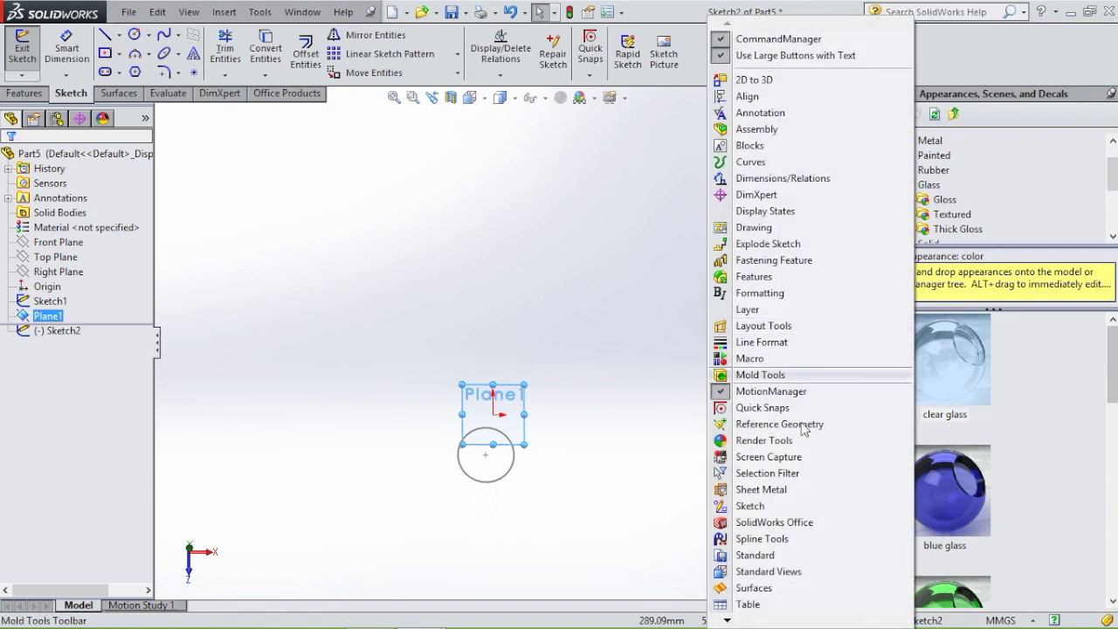
Customize the toolbar to add the Sketch Picture command from the Sketch commands
mouse_move(739, 622)
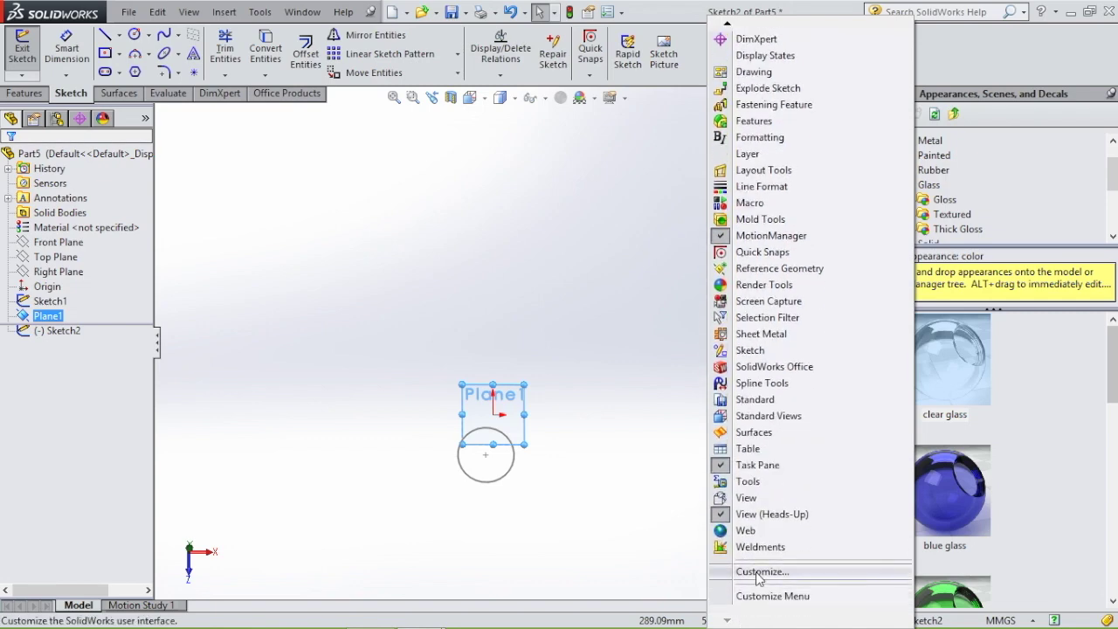
left_click(758, 573)
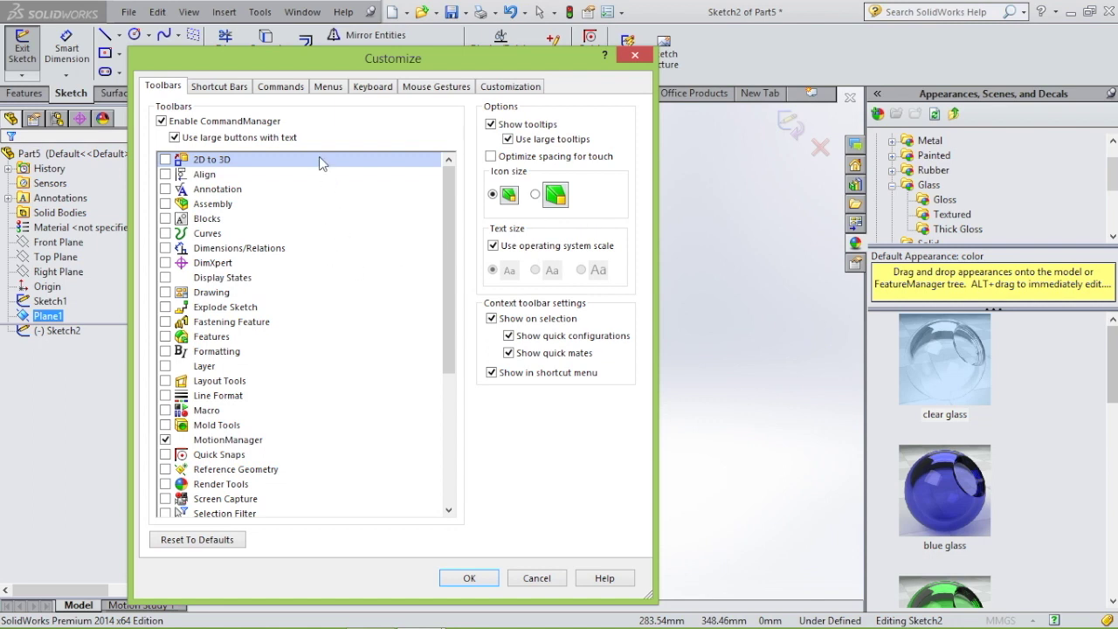
left_click(283, 86)
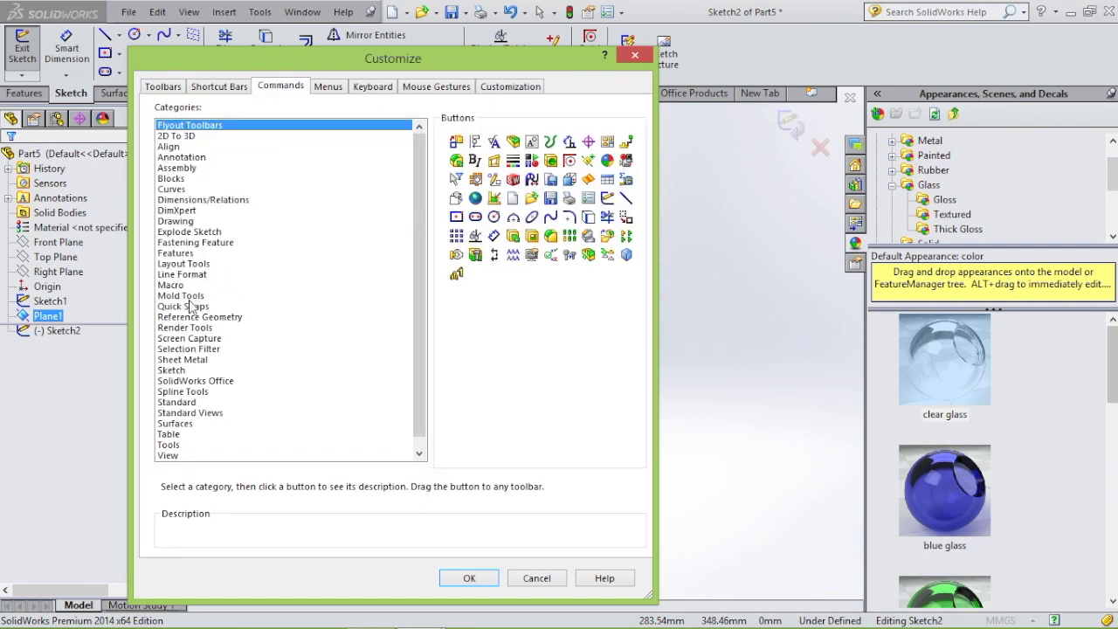
left_click(185, 371)
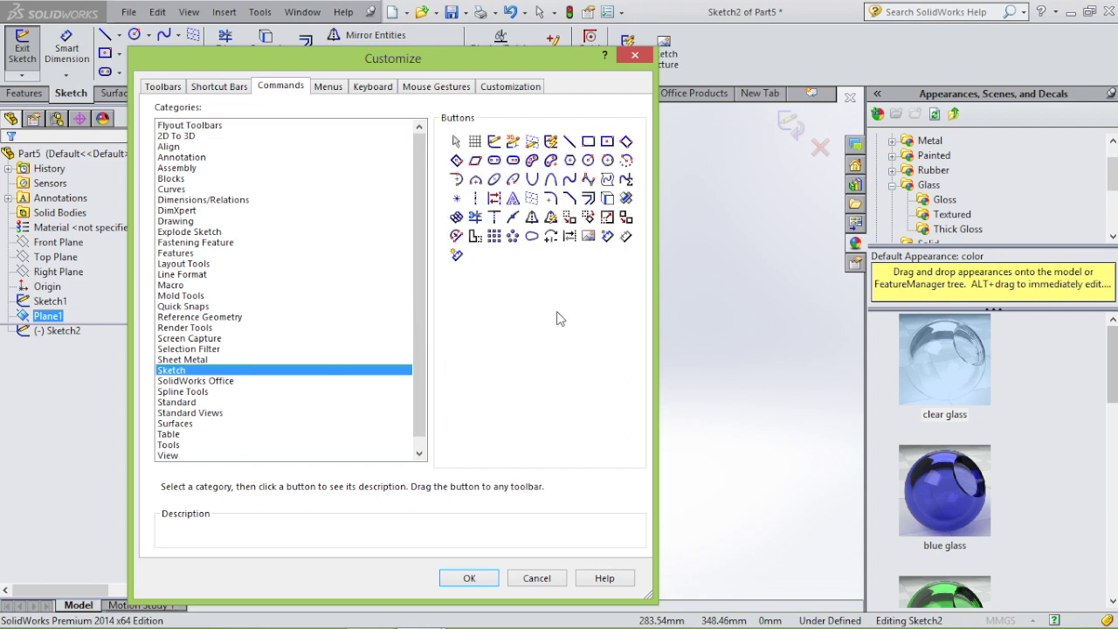
left_click(590, 242)
mouse_move(589, 242)
left_mouse_down()
mouse_move(697, 150)
mouse_move(690, 54)
left_mouse_up()
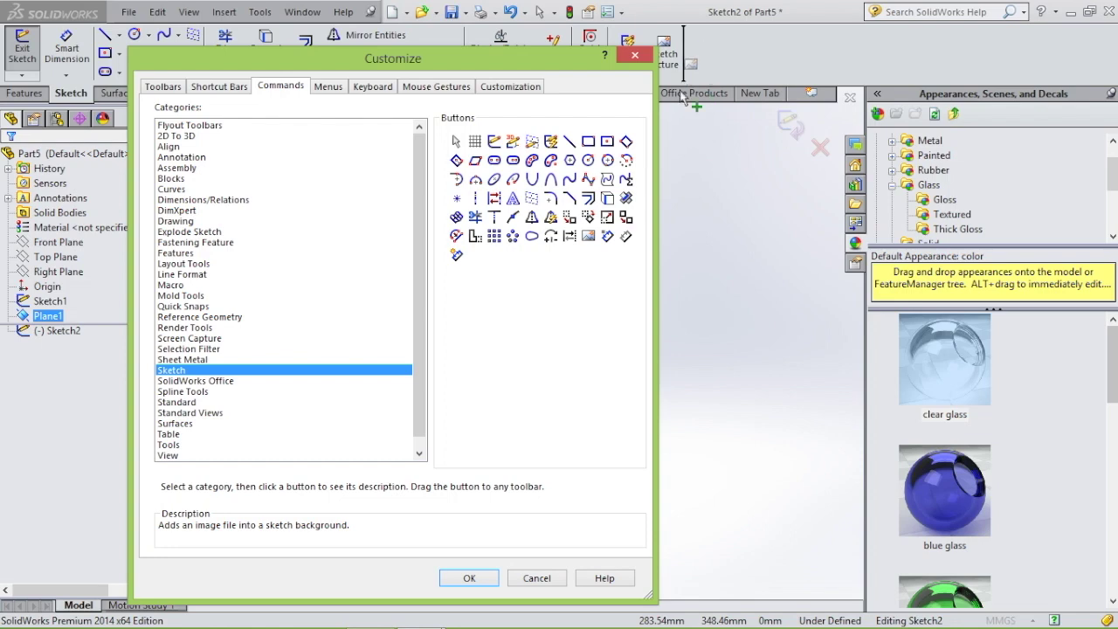
left_click(635, 54)
scroll(504, 443, "down", 5)
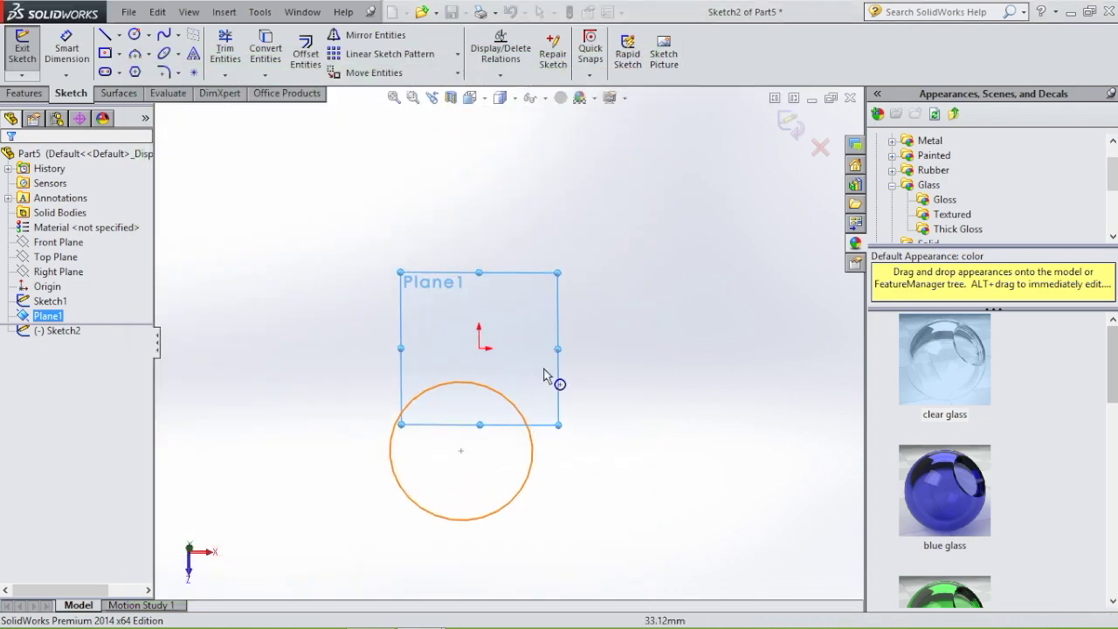
Insert the 'vase top' image into Sketch2 as a sketch picture
left_click(666, 61)
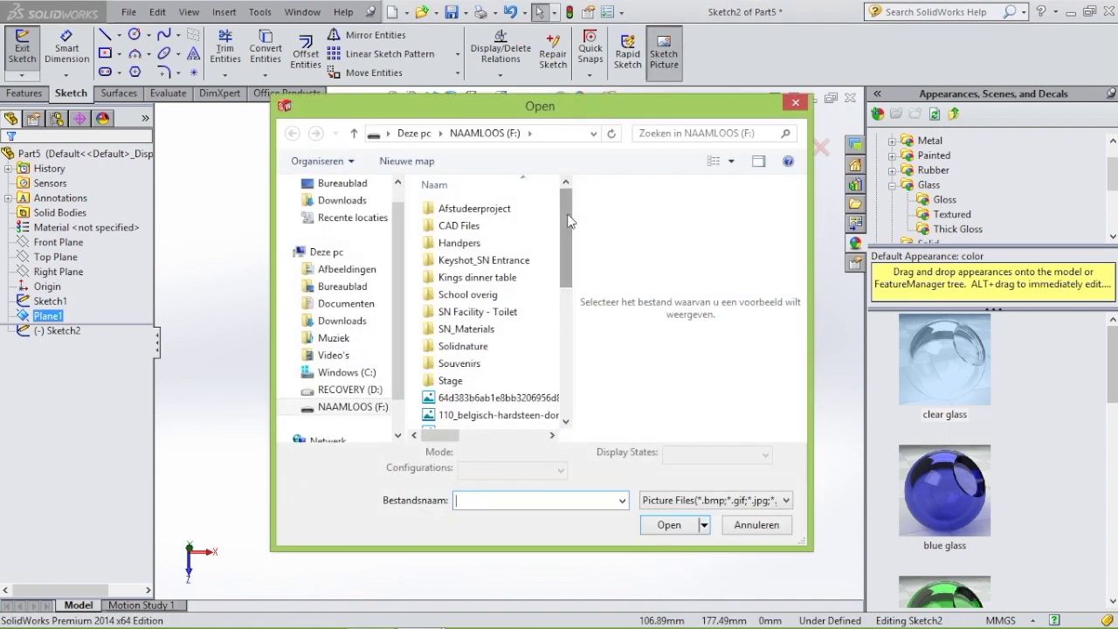
left_click_drag(568, 221, 568, 393)
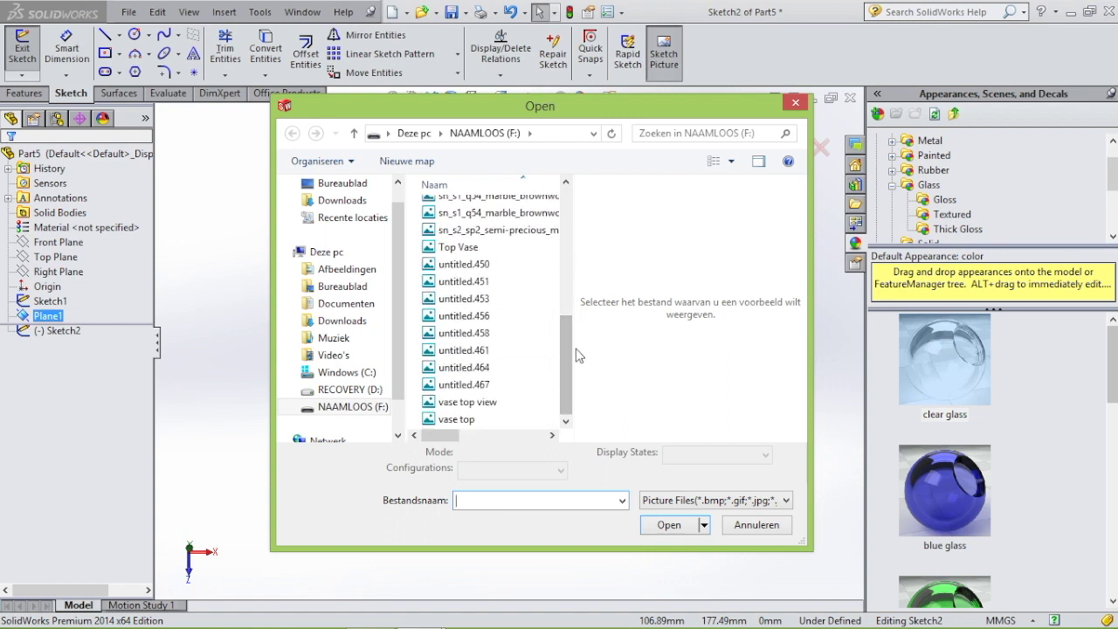
left_click(474, 420)
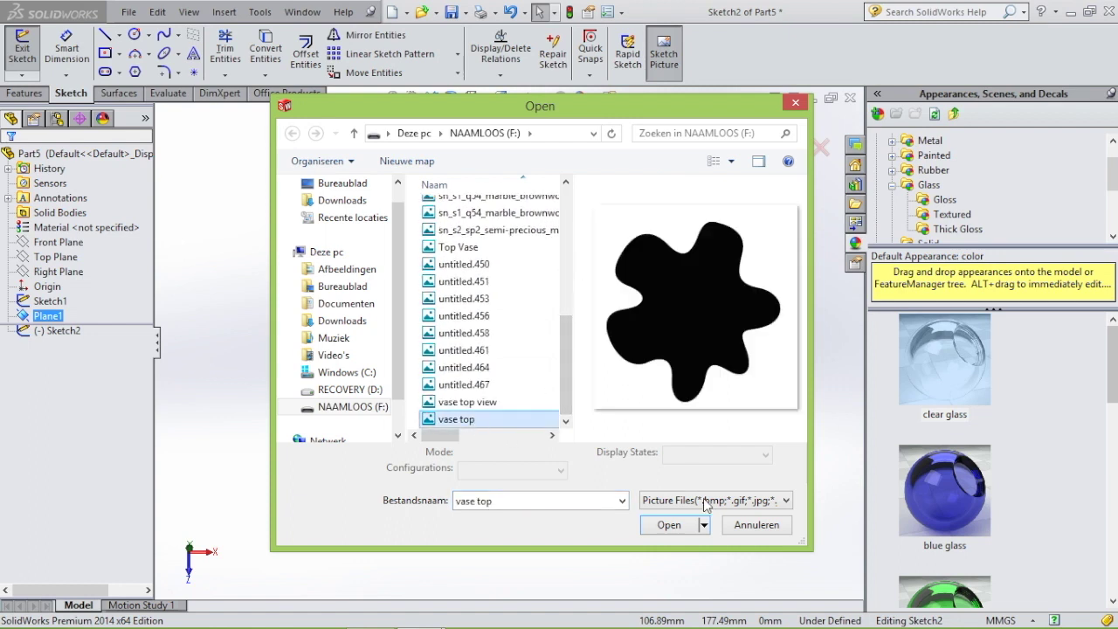
left_click(669, 525)
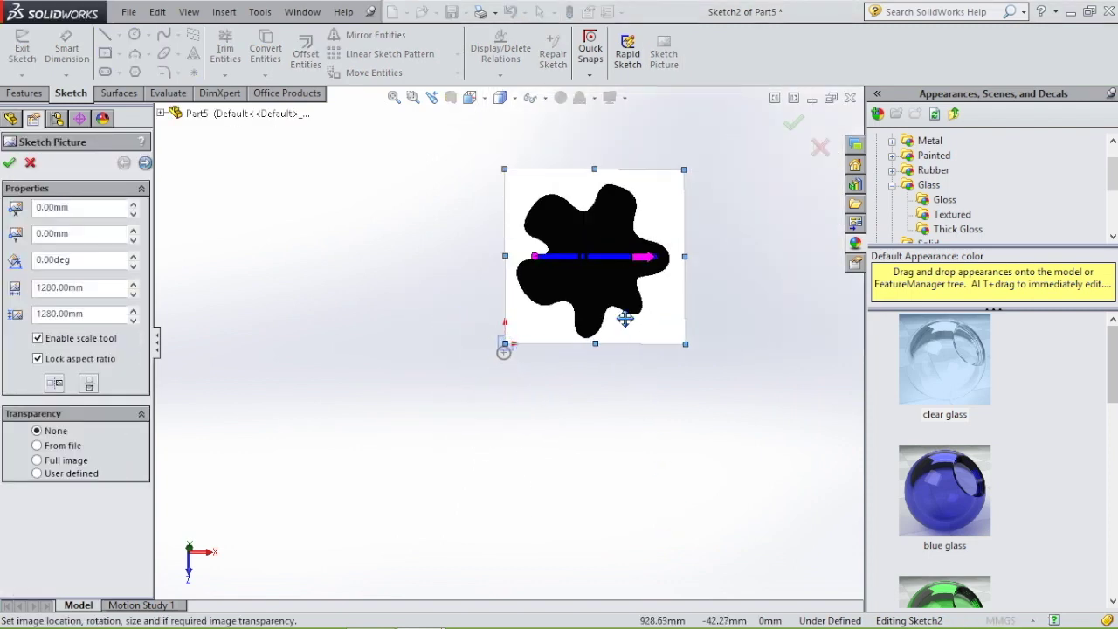
Face the view onto the picture, then roughly shrink and move it toward the circle
key("space")
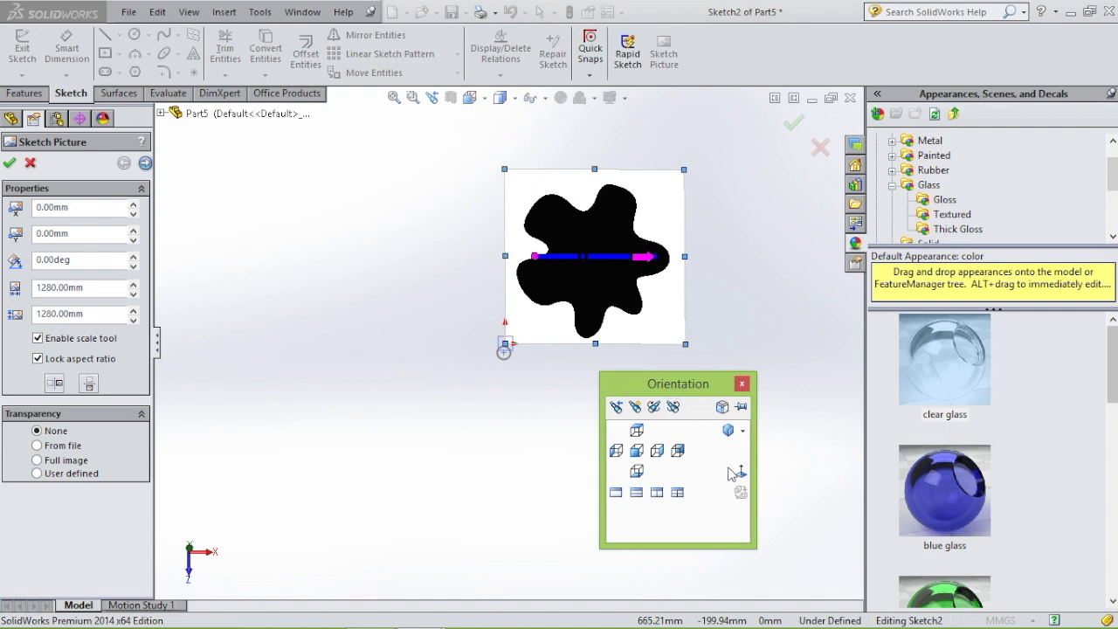
left_click(735, 470)
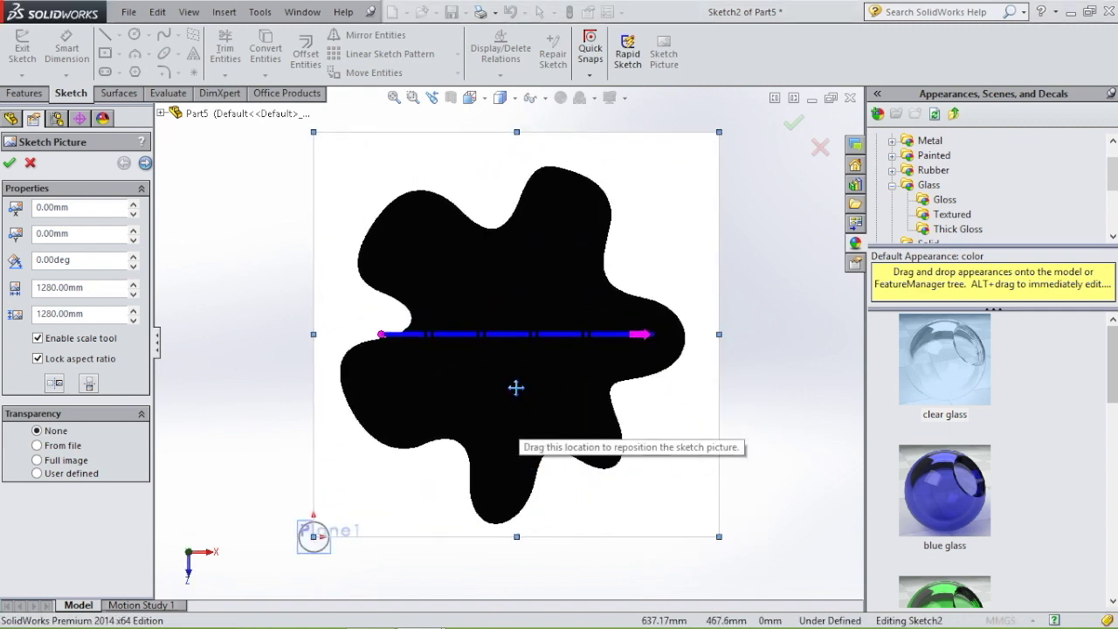
left_click_drag(505, 379, 324, 553)
key("f")
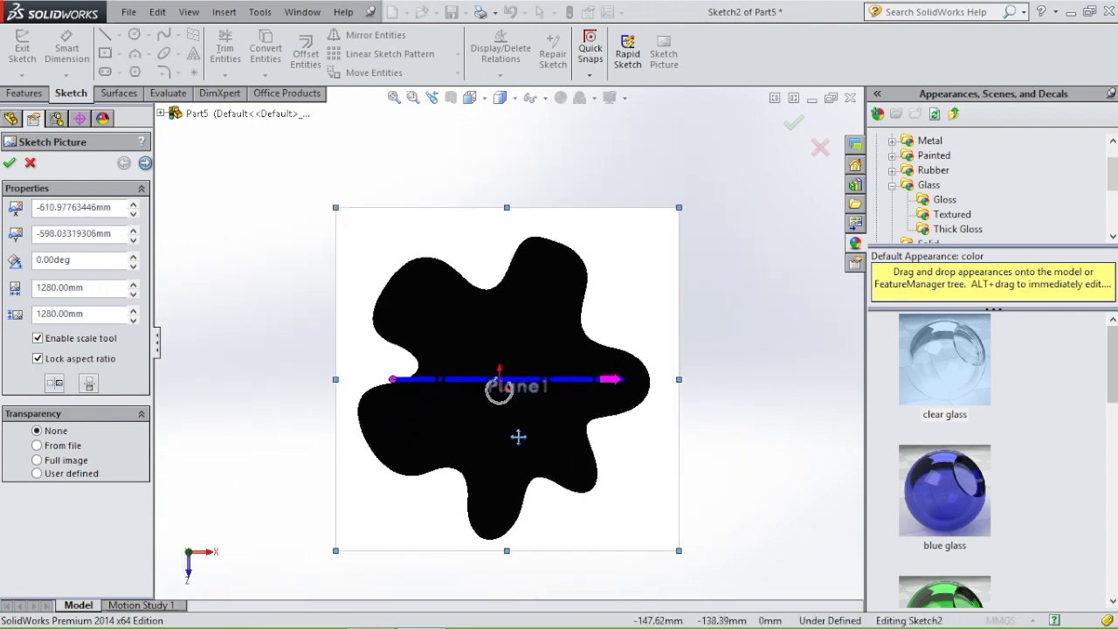
left_click_drag(681, 550, 446, 298)
mouse_move(407, 257)
left_mouse_down()
mouse_move(514, 406)
mouse_move(515, 376)
left_mouse_up()
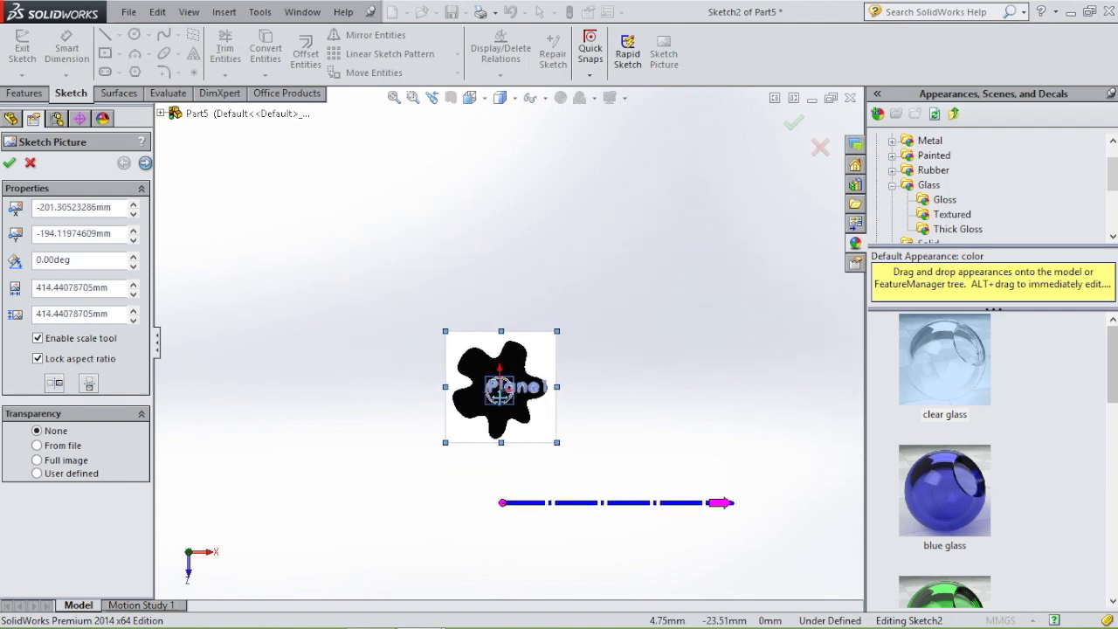
Scale the picture to about 253 mm, centre it on the circle, and exit
scroll(498, 409, "down", 3)
mouse_move(645, 491)
left_mouse_down()
mouse_move(565, 412)
mouse_move(526, 400)
left_mouse_up()
mouse_move(450, 286)
left_mouse_down()
mouse_move(474, 324)
mouse_move(499, 331)
mouse_move(497, 350)
mouse_move(491, 336)
left_mouse_up()
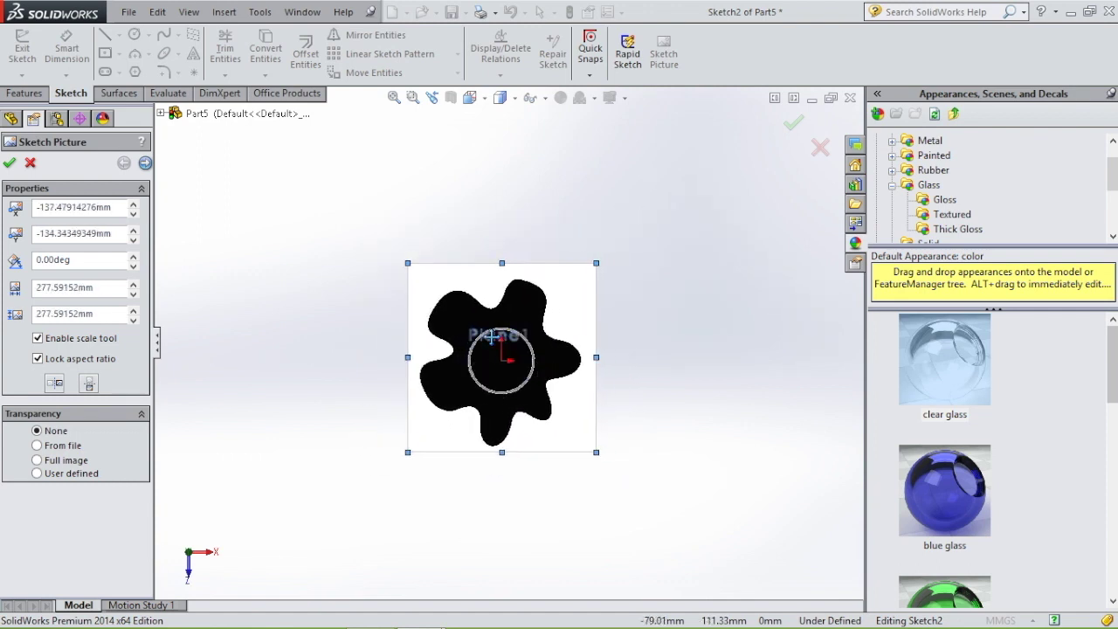
scroll(530, 378, "down", 3)
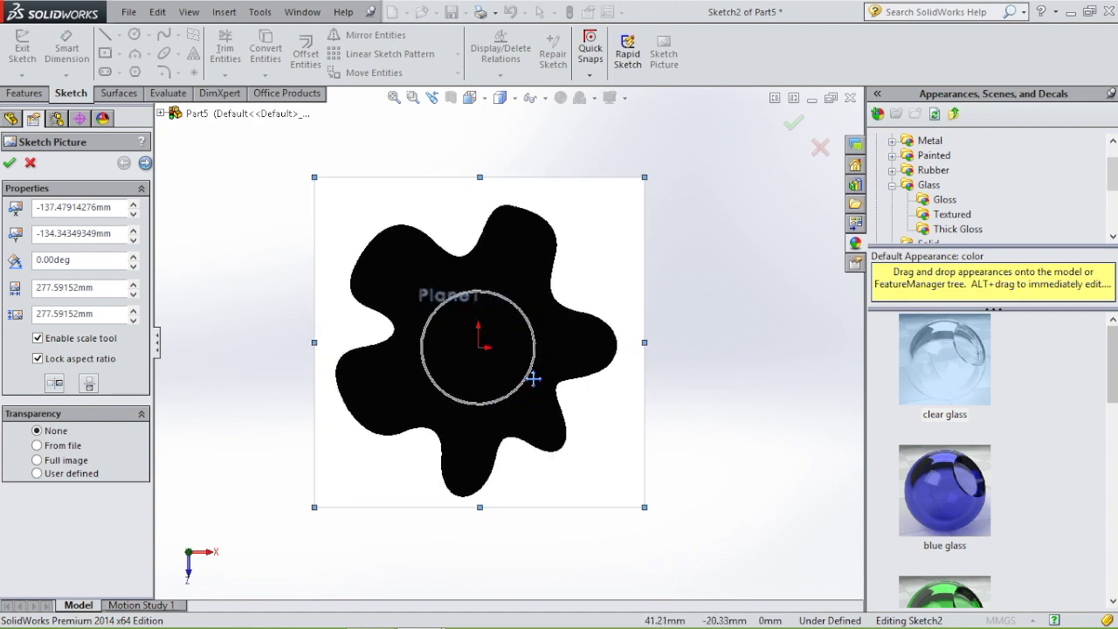
left_click_drag(645, 506, 616, 477)
left_click_drag(469, 254, 488, 266)
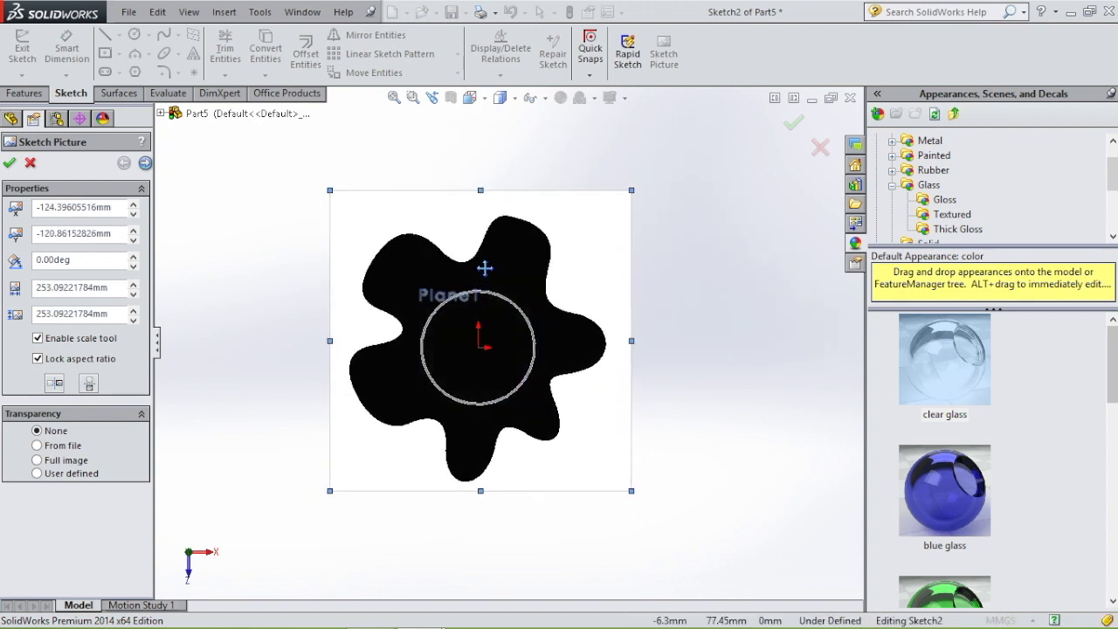
left_click(793, 122)
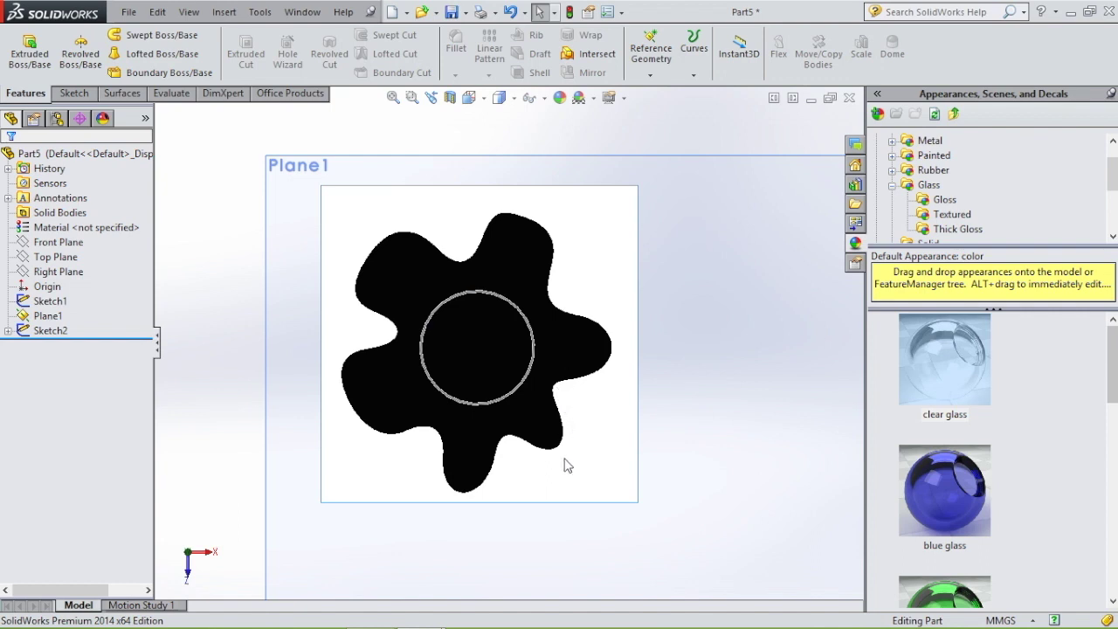
left_click(671, 157)
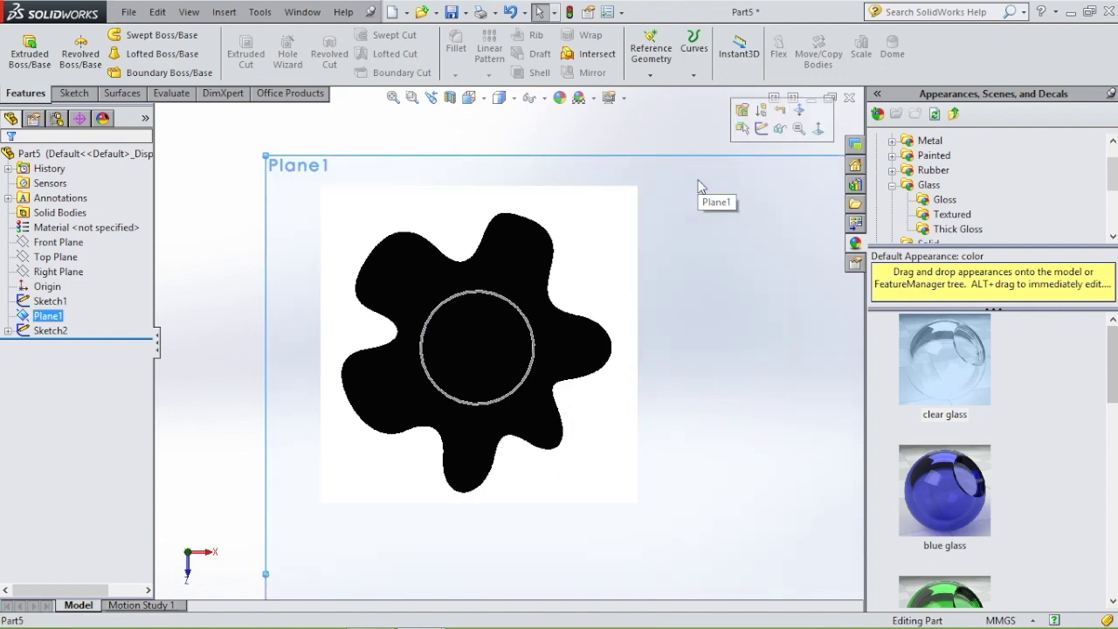
left_click(623, 11)
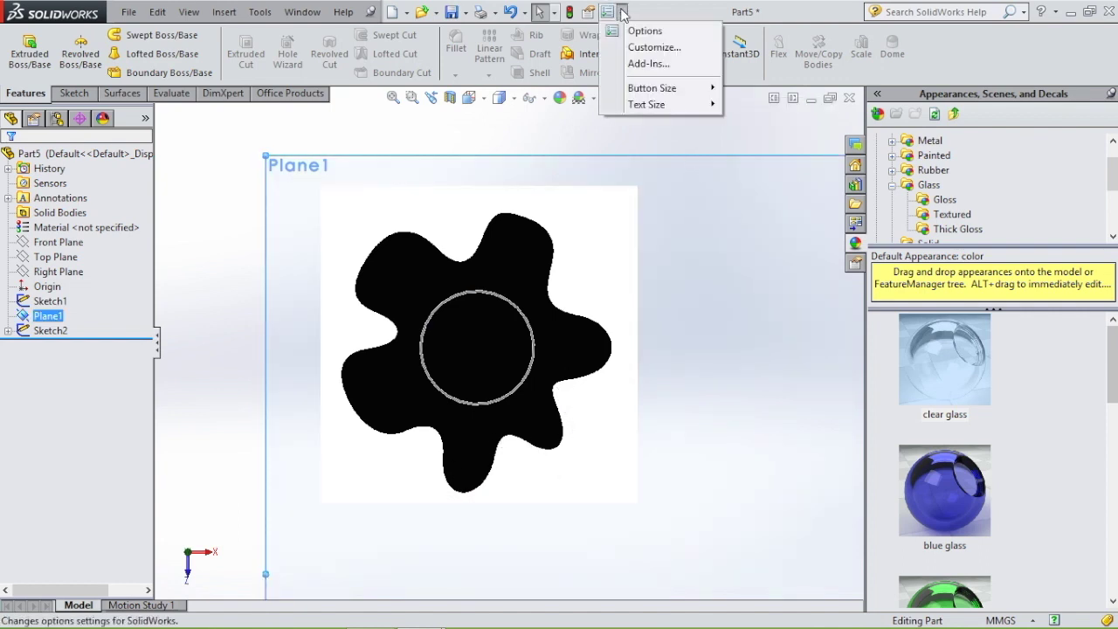
left_click(673, 68)
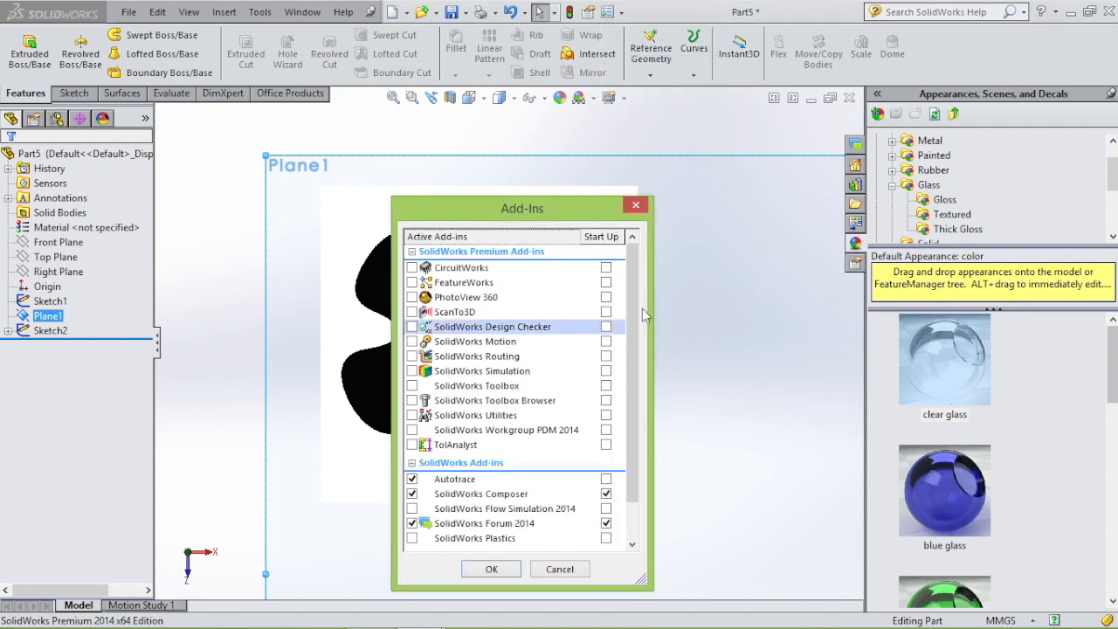
scroll(635, 341, "down", 1)
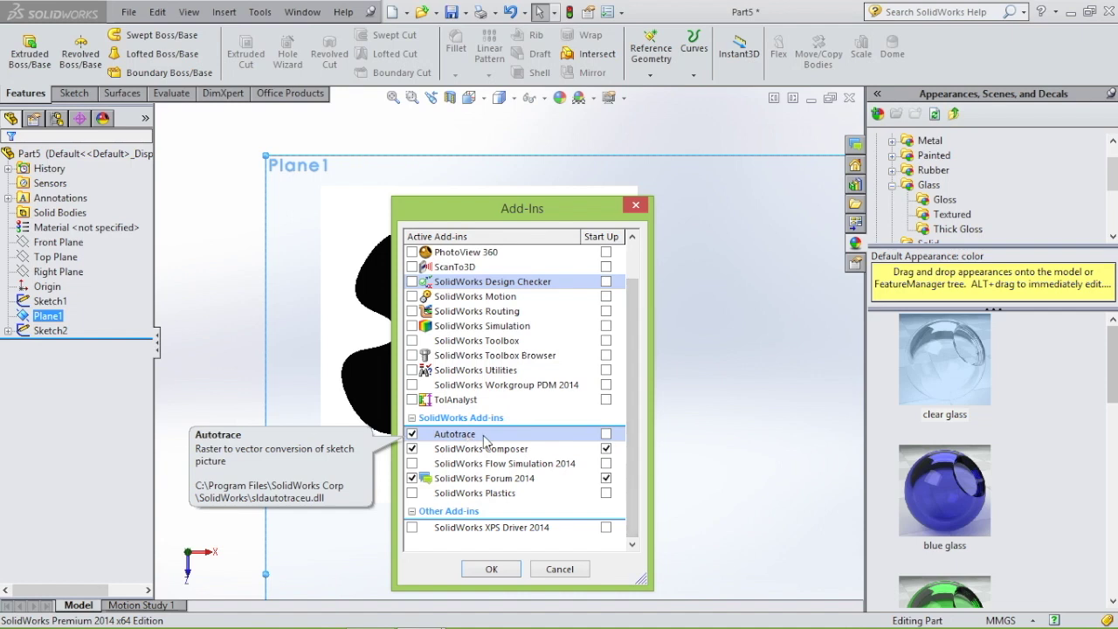
left_click(635, 208)
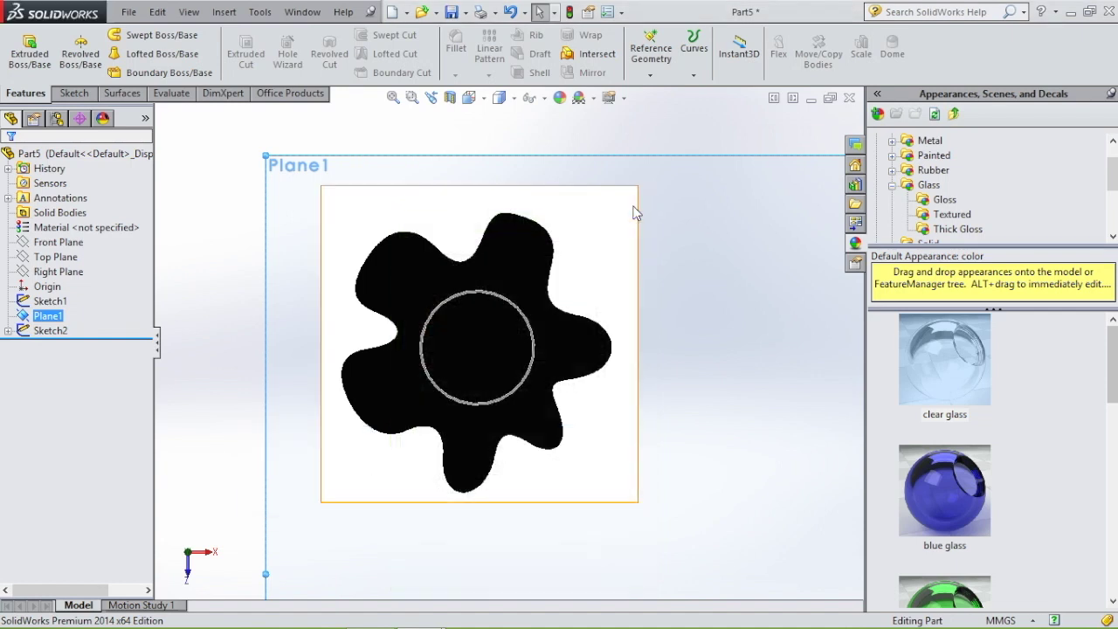
left_click(559, 284)
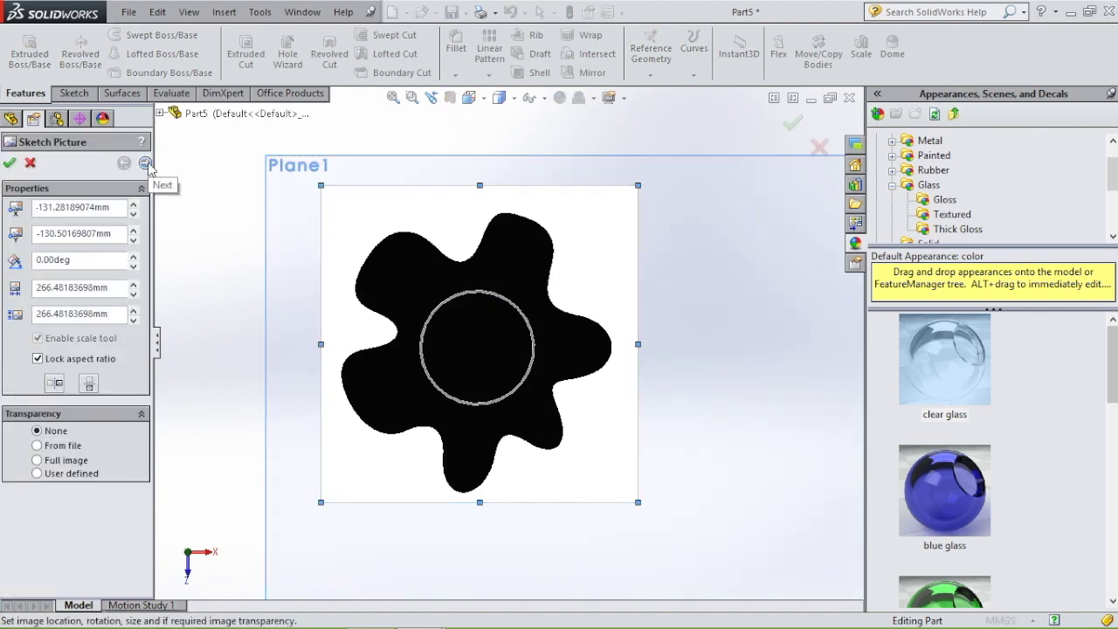
Trace the picture's black wavy shape into sketch curves using the colour picker
left_click(145, 164)
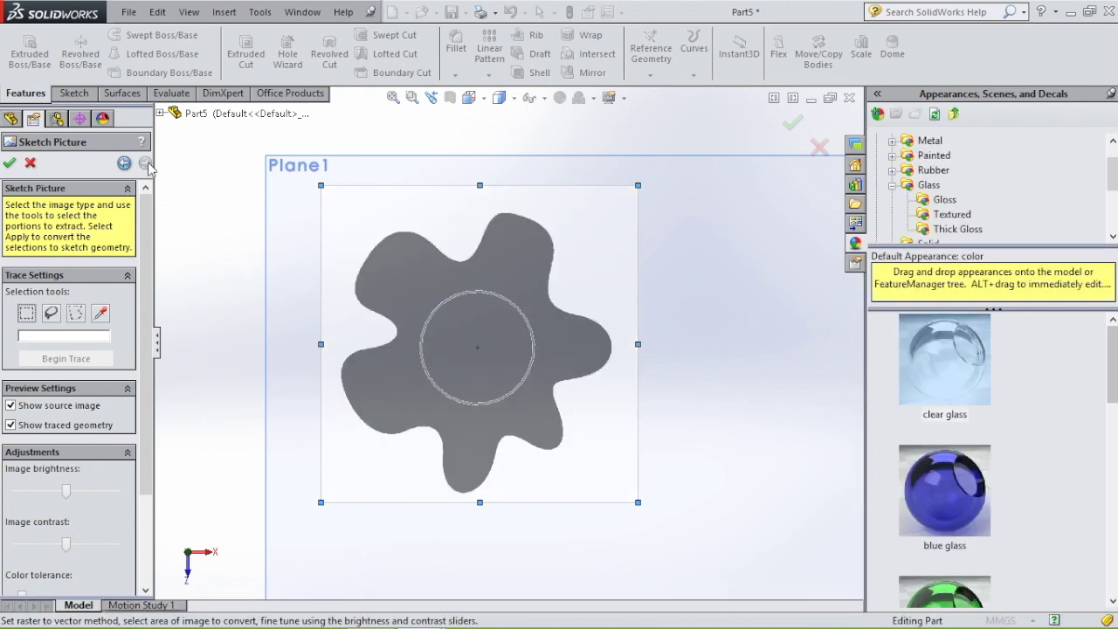
left_click(102, 316)
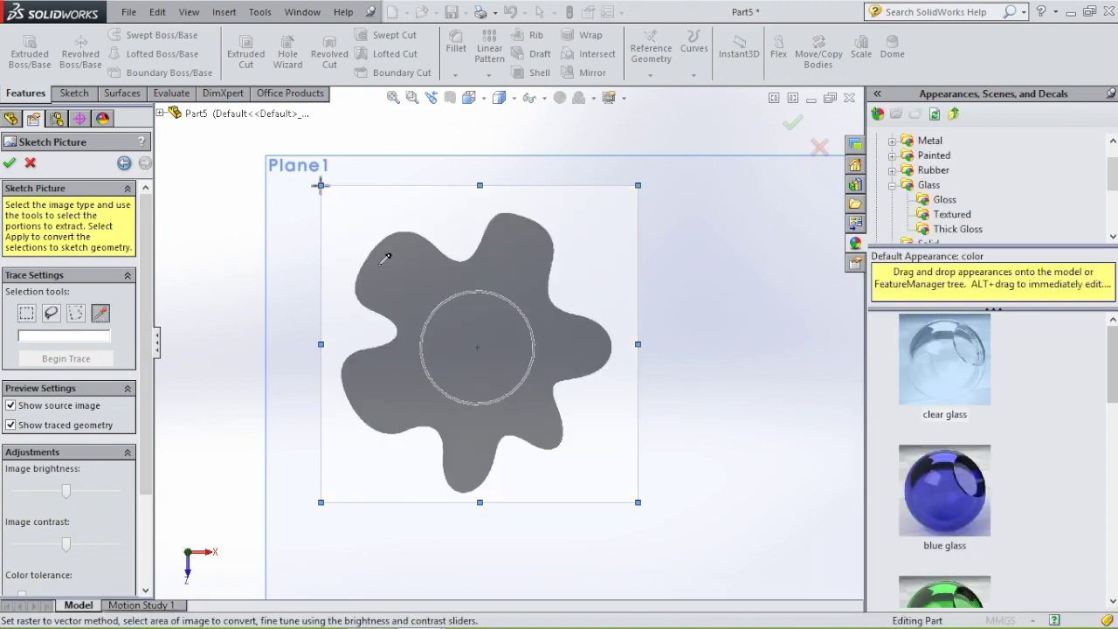
left_click(385, 258)
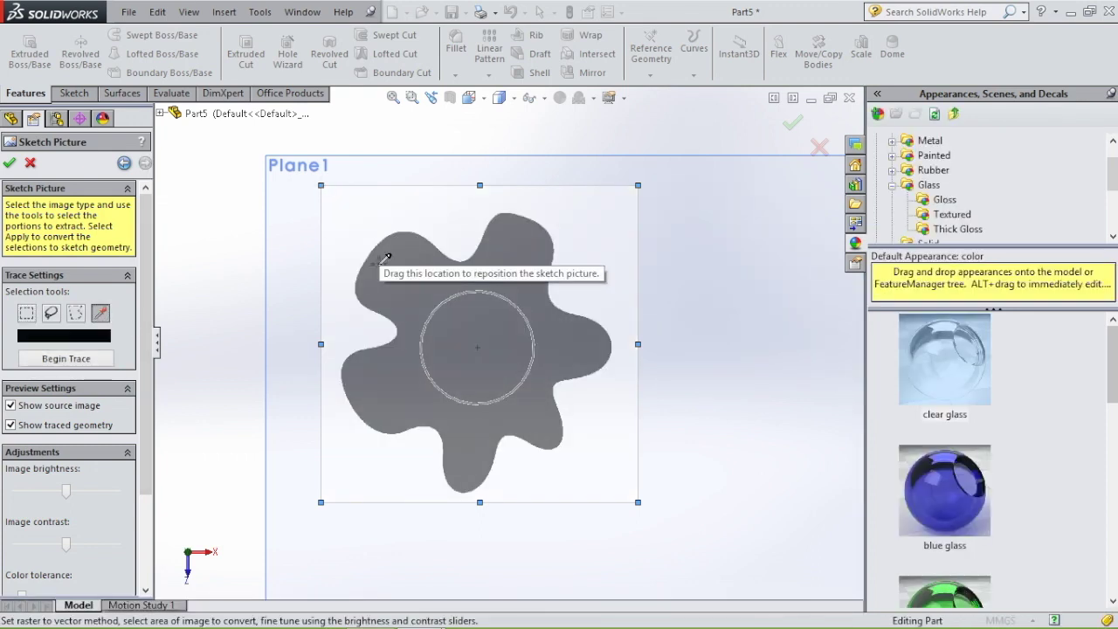
left_click(67, 360)
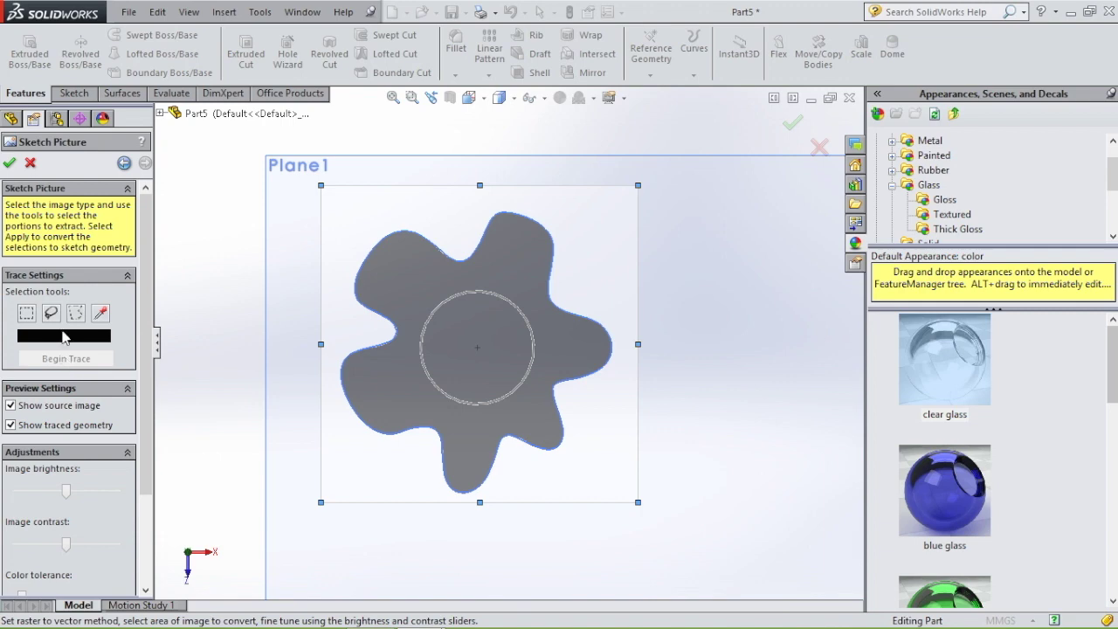
left_click(8, 162)
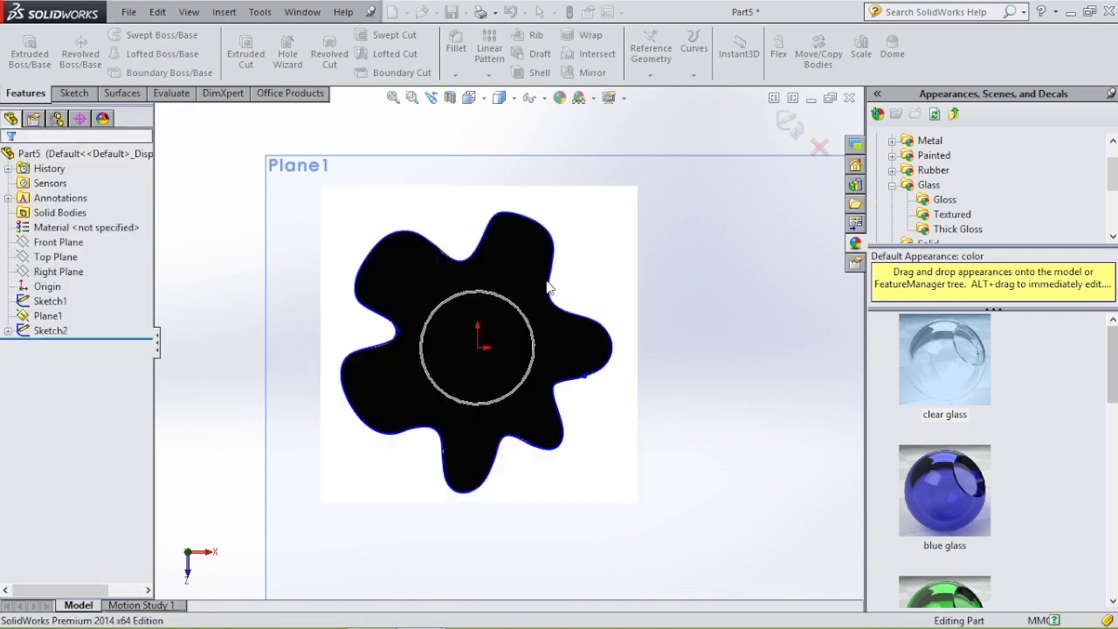
scroll(440, 331, "down", 5)
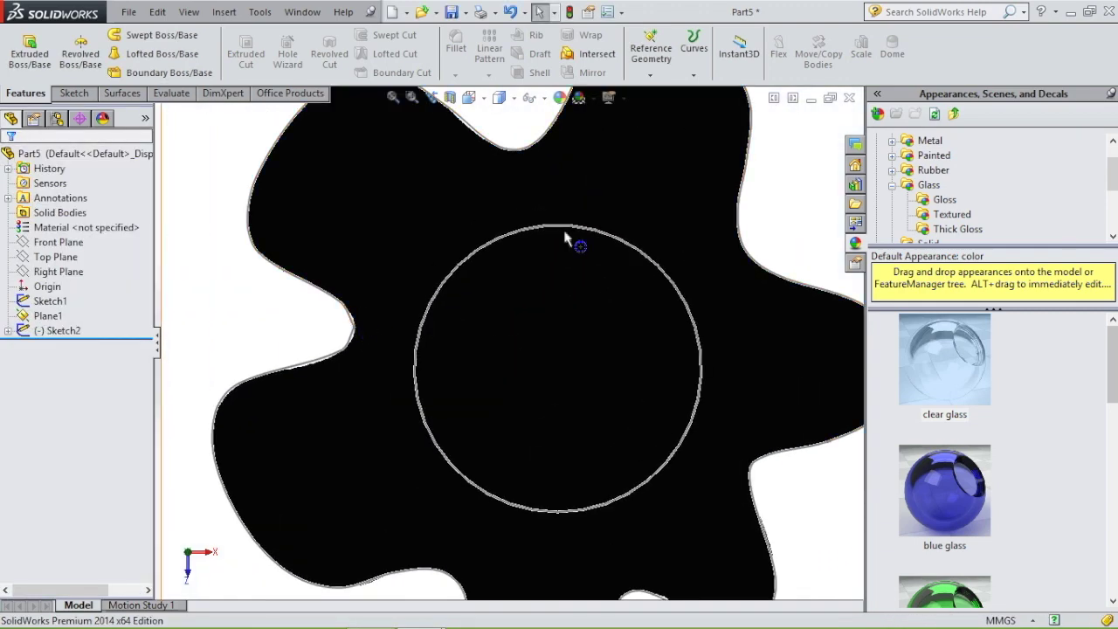
key("f")
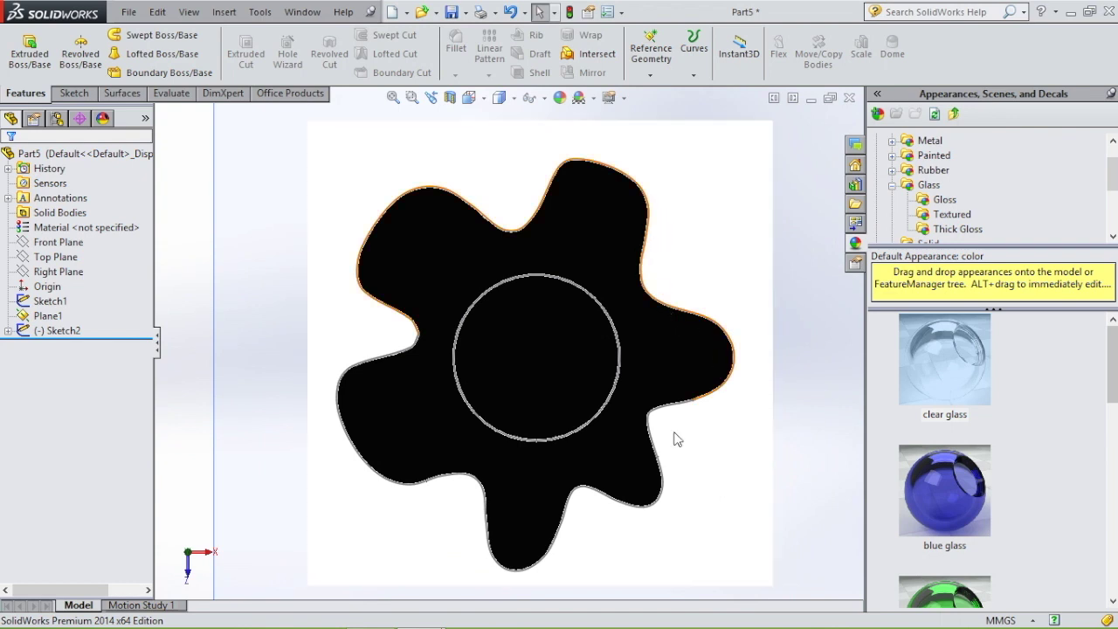
key("f")
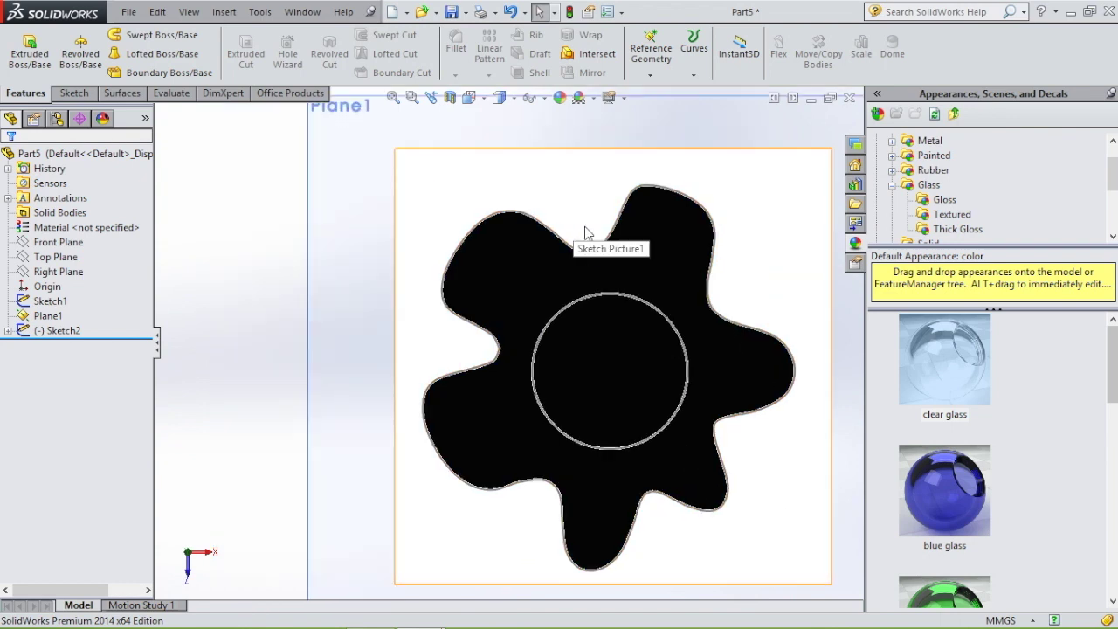
Set the sketch picture's full-image transparency to 1.00
left_click(742, 271)
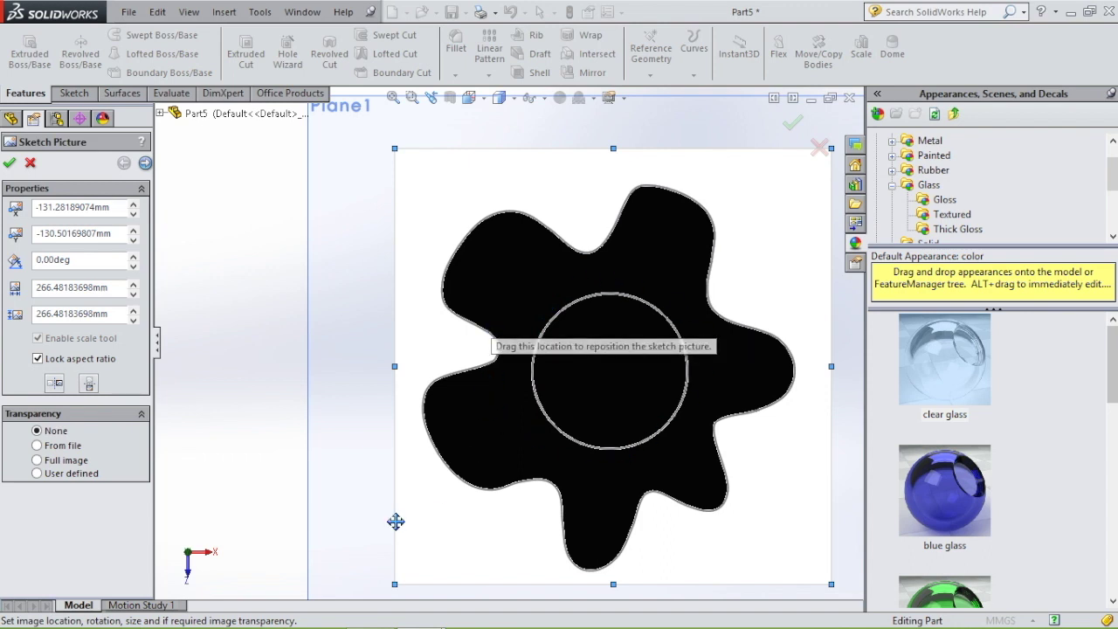
left_click(36, 460)
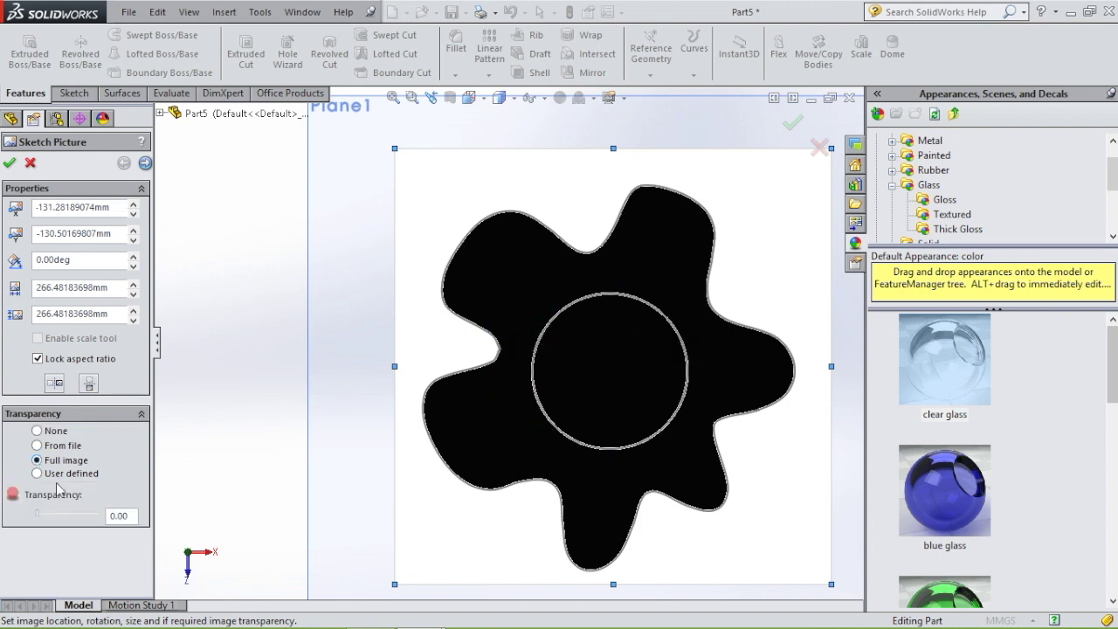
left_click_drag(38, 518, 83, 518)
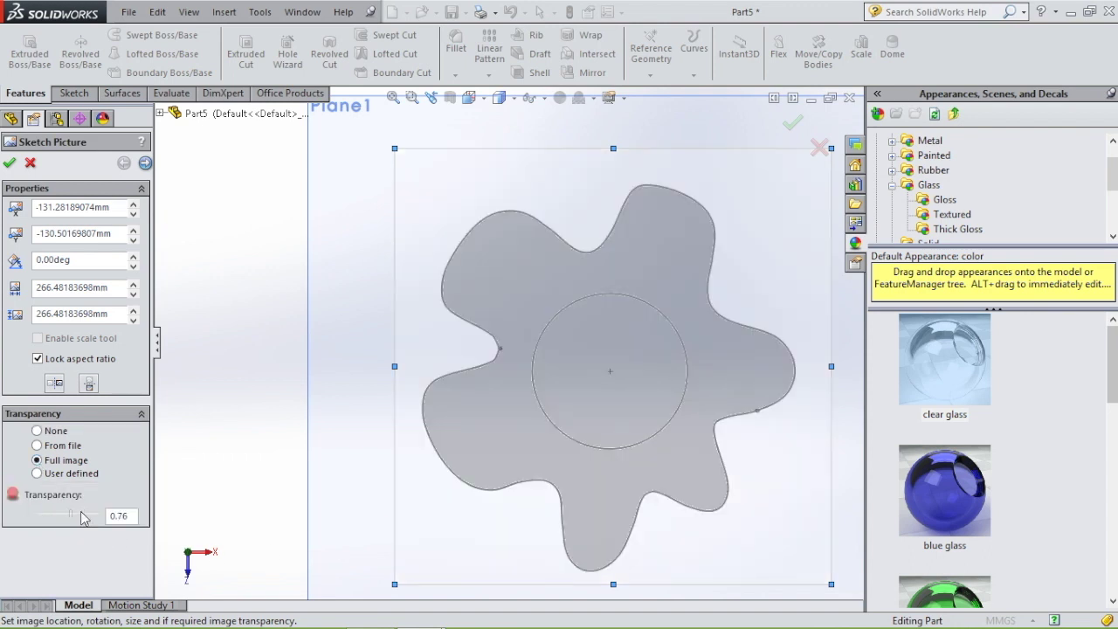
left_click_drag(77, 521, 95, 522)
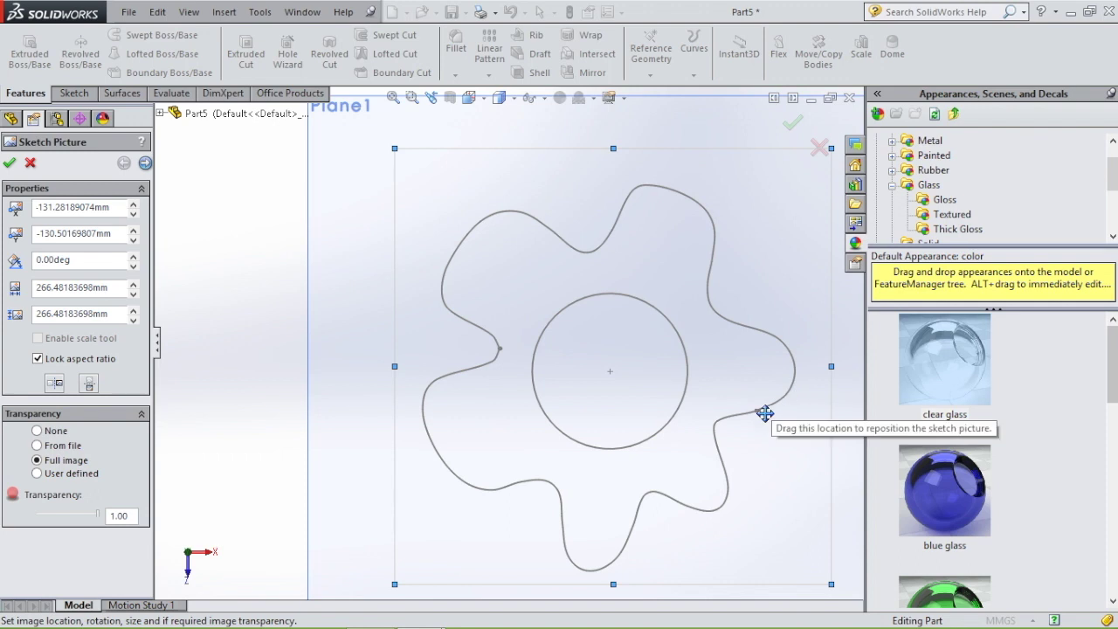
left_click(10, 163)
Edit Sketch2 and draw a spline across the lobe's sharp point
scroll(507, 370, "down", 8)
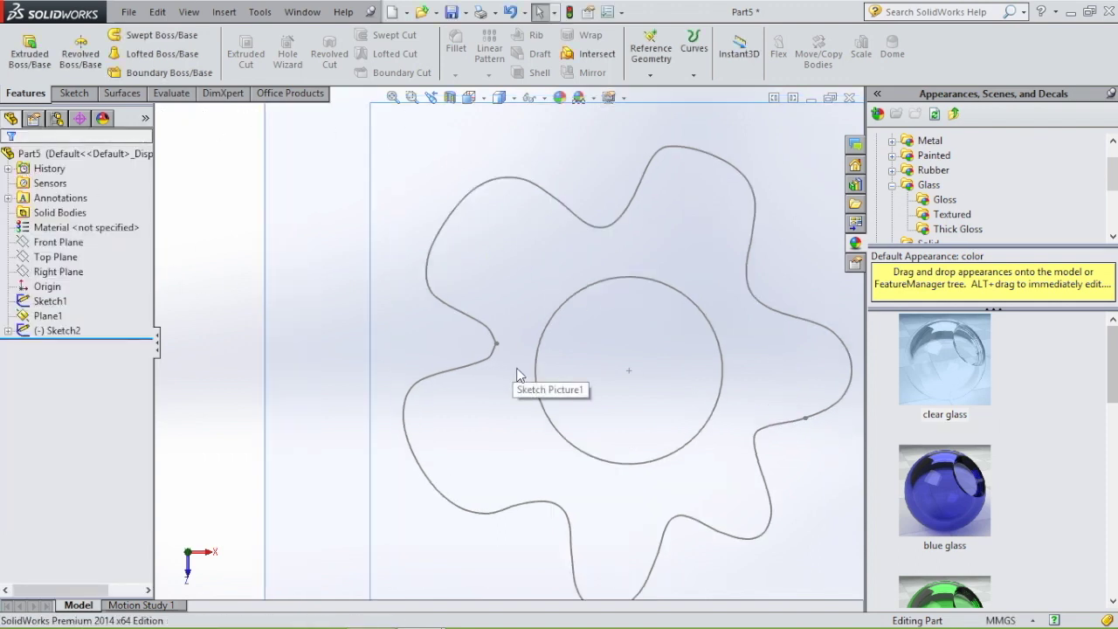
left_click(398, 270)
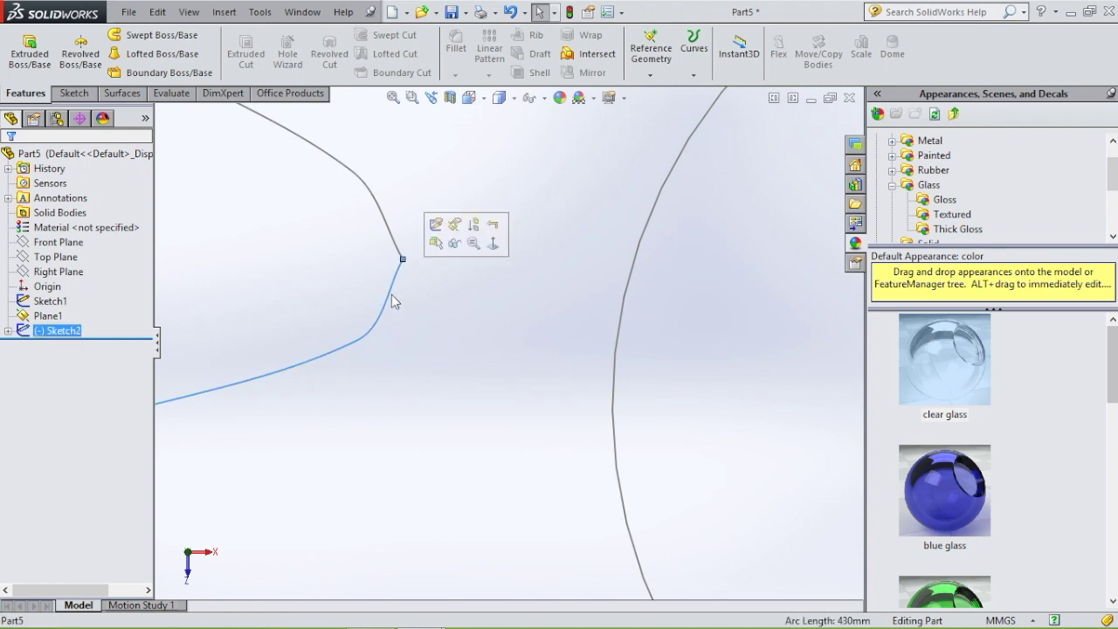
left_click(437, 229)
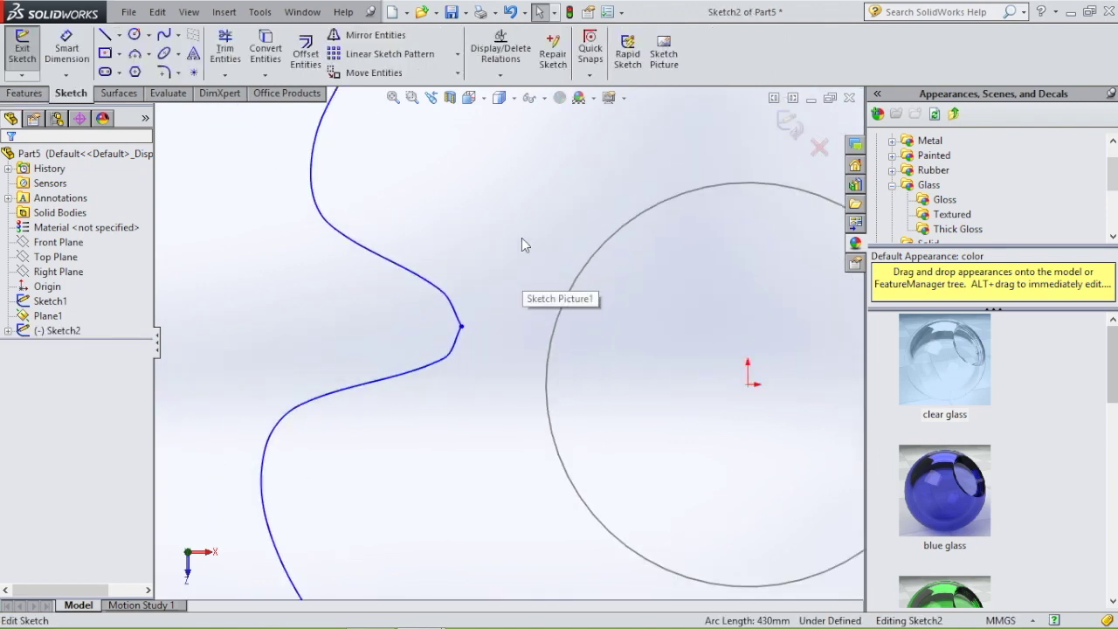
scroll(498, 314, "down", 3)
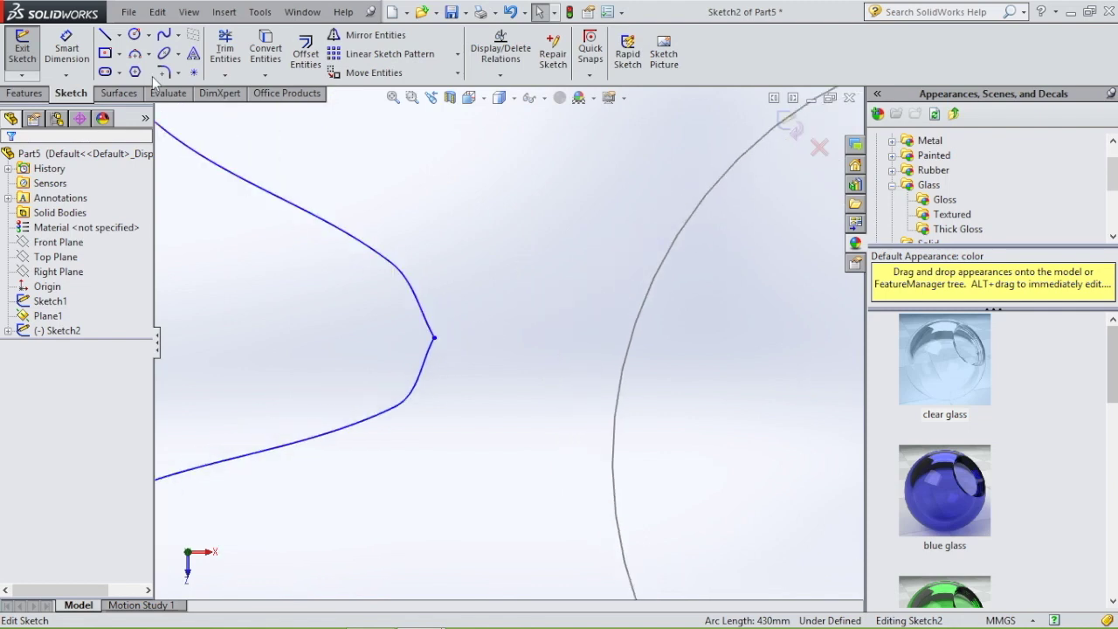
left_click(163, 36)
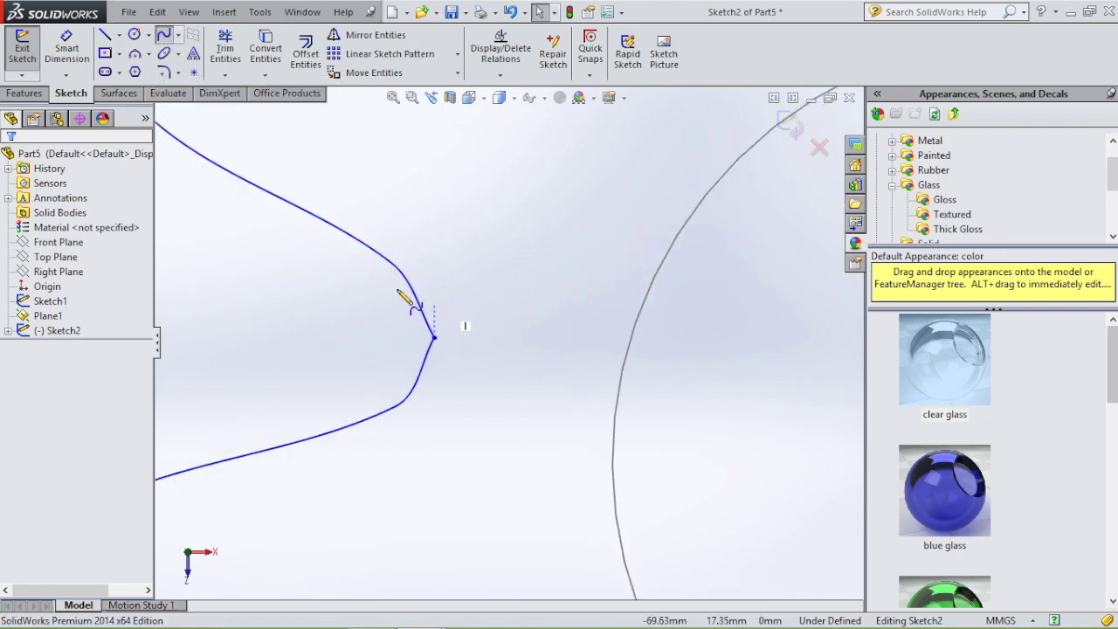
left_click(396, 267)
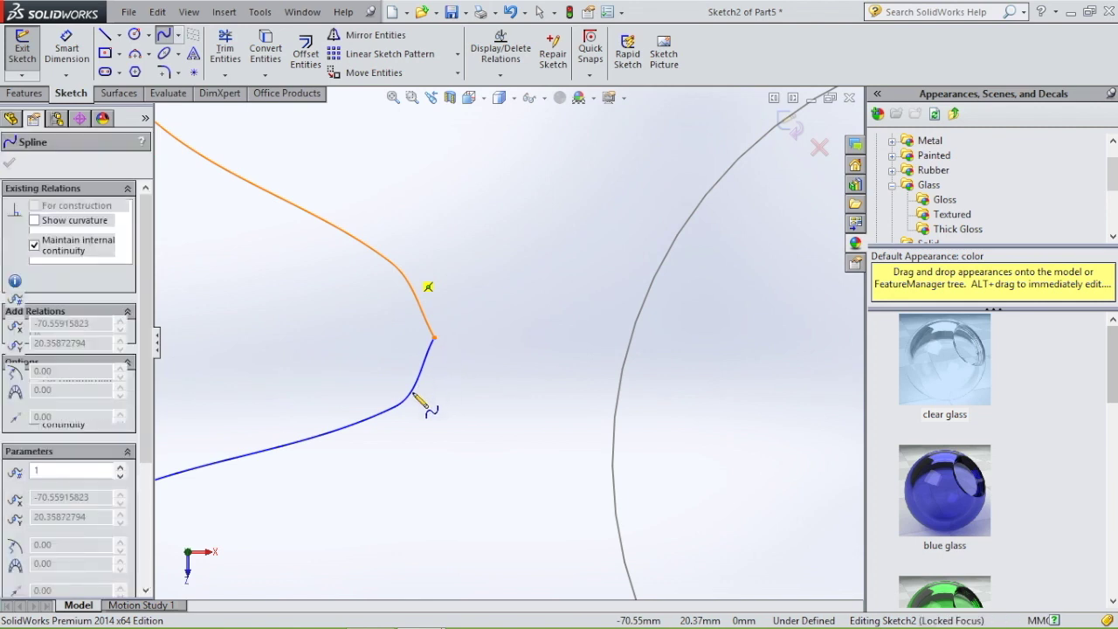
left_click(392, 408)
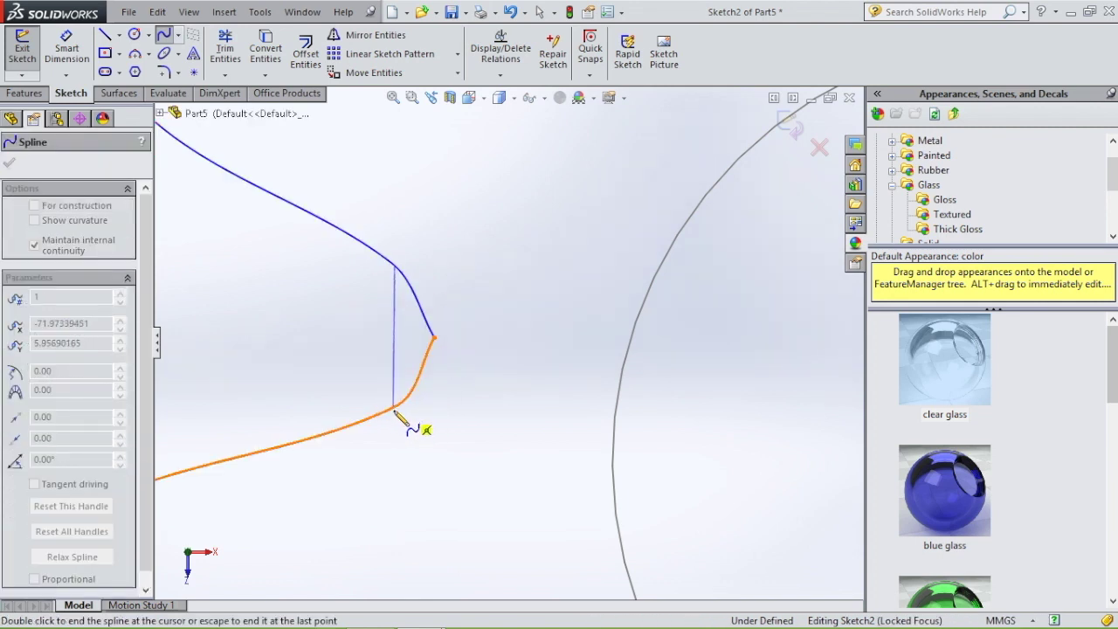
key("Escape")
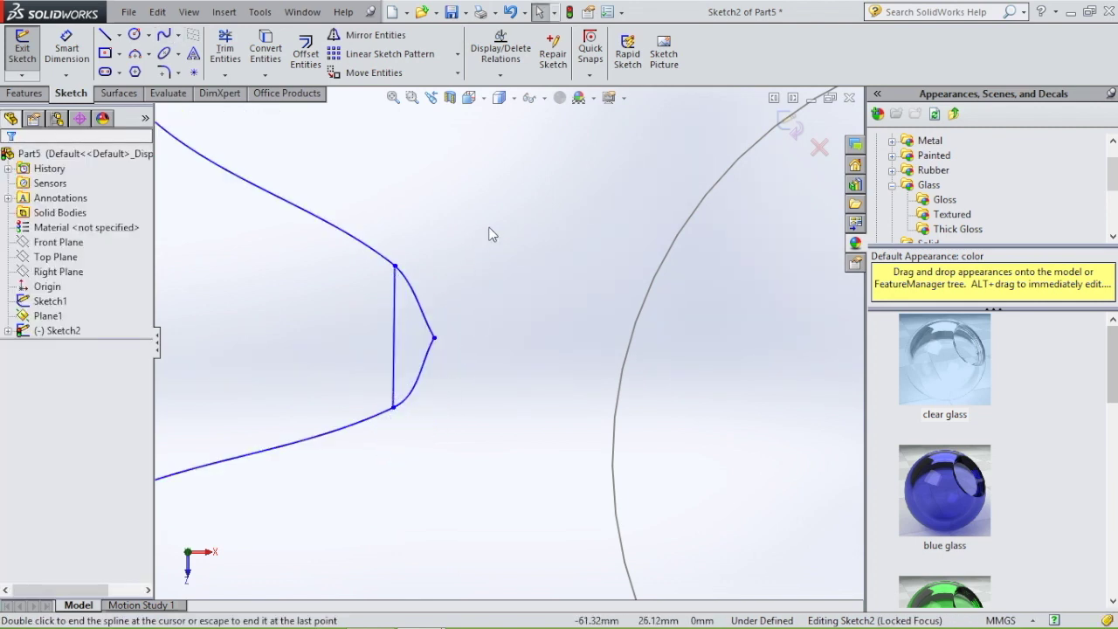
Trim away the sharp point and bulge the connecting spline outward
left_click(224, 48)
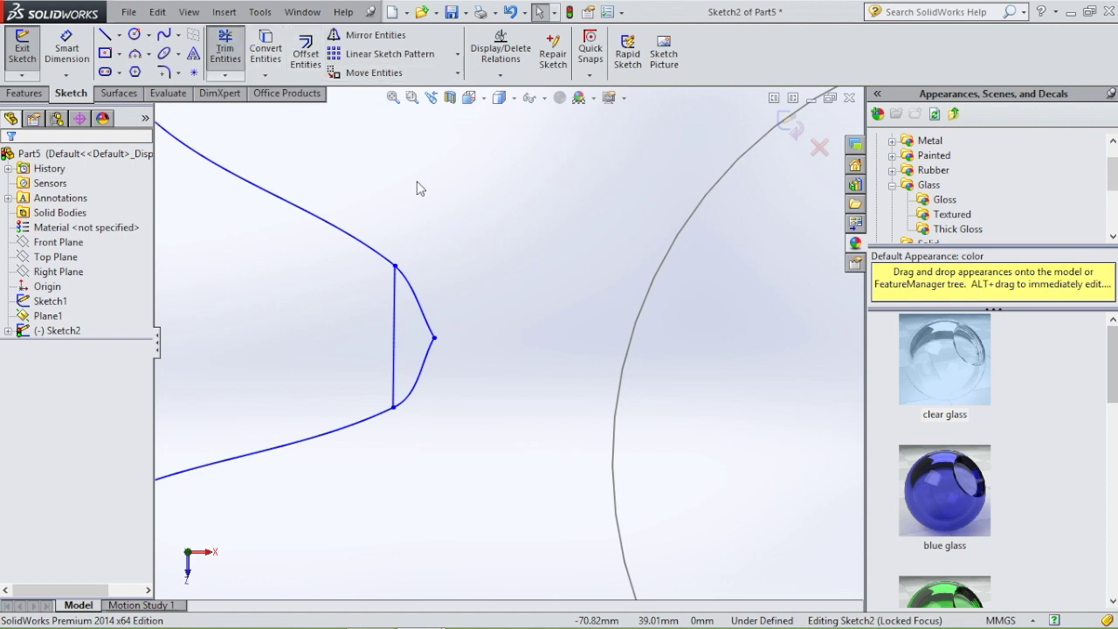
mouse_move(499, 409)
left_mouse_down()
mouse_move(452, 378)
mouse_move(422, 333)
left_mouse_up()
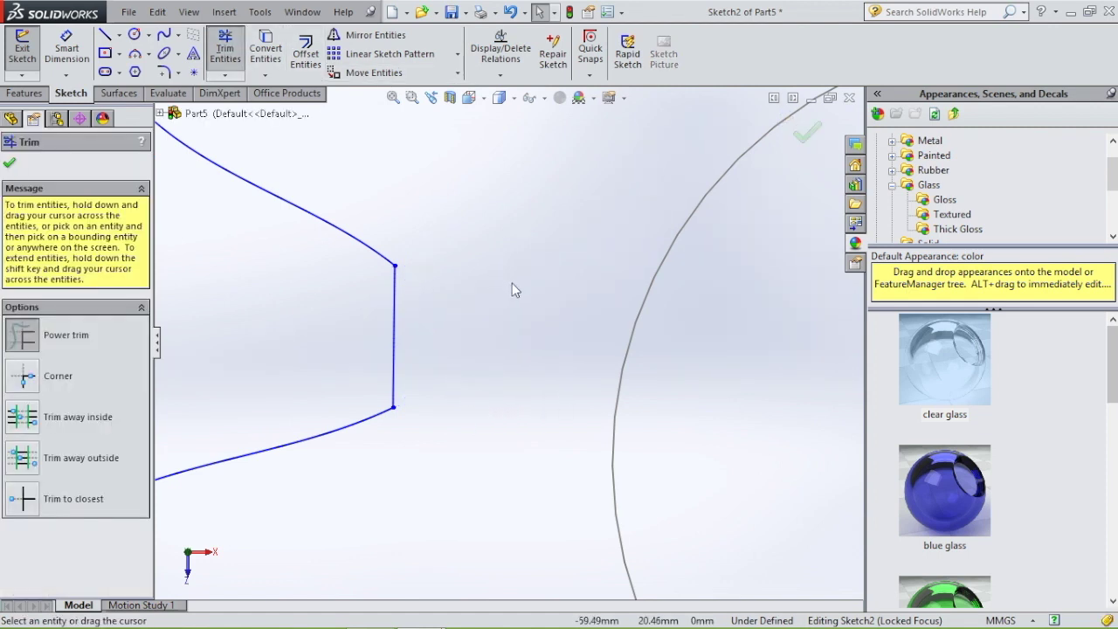
key("Escape")
left_click(397, 320)
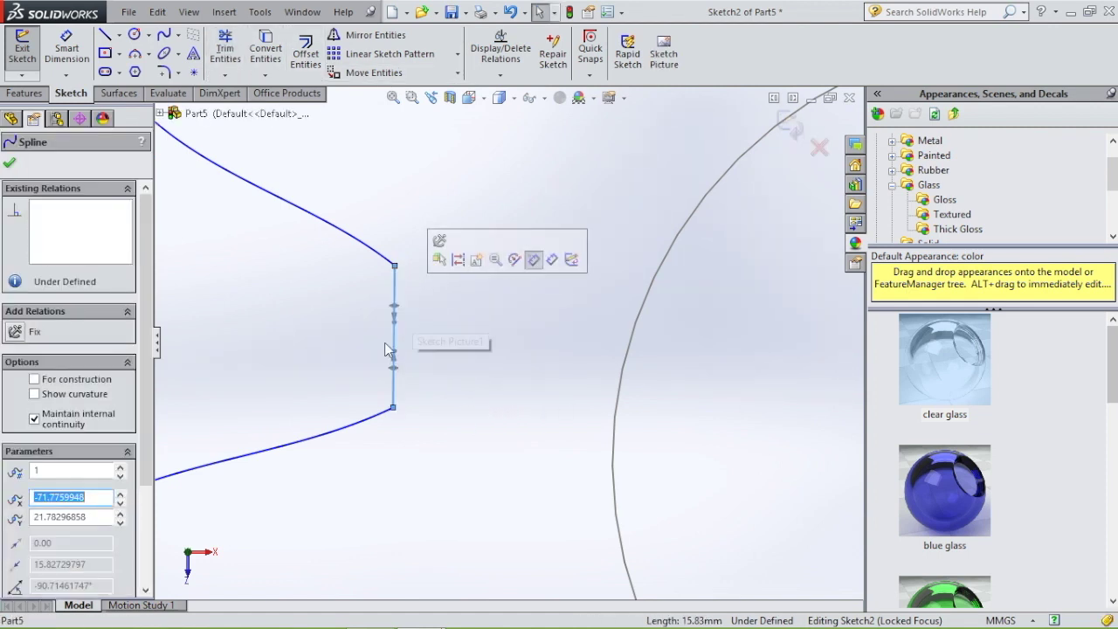
left_click_drag(412, 319, 451, 306)
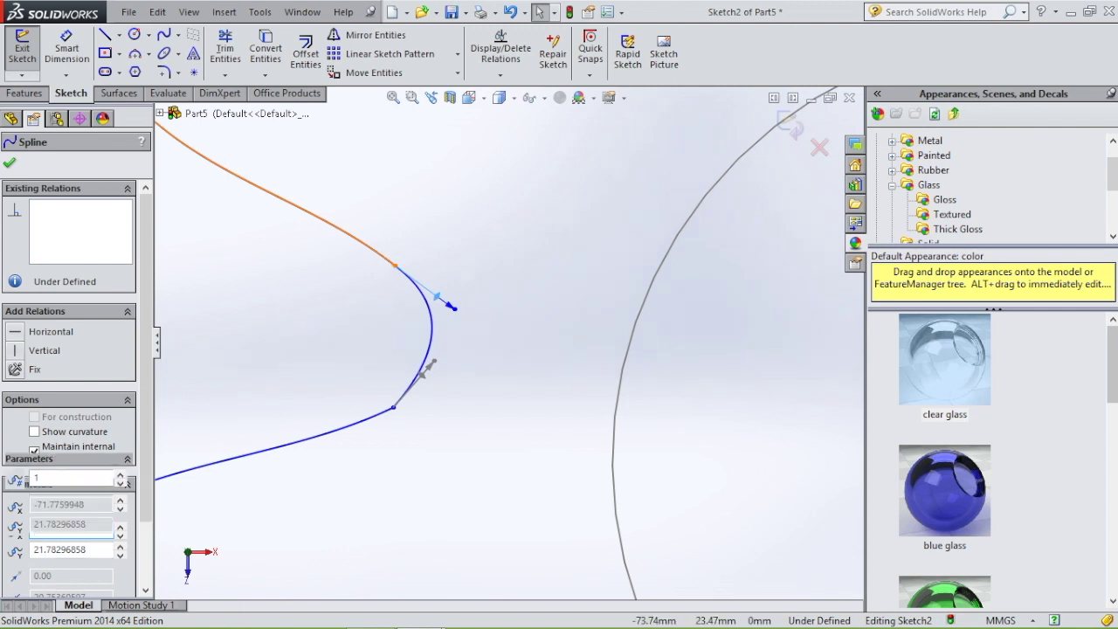
Make the connecting spline tangent to the upper and lower curves, then exit the sketch
left_click(376, 254, "ctrl")
left_click(14, 427)
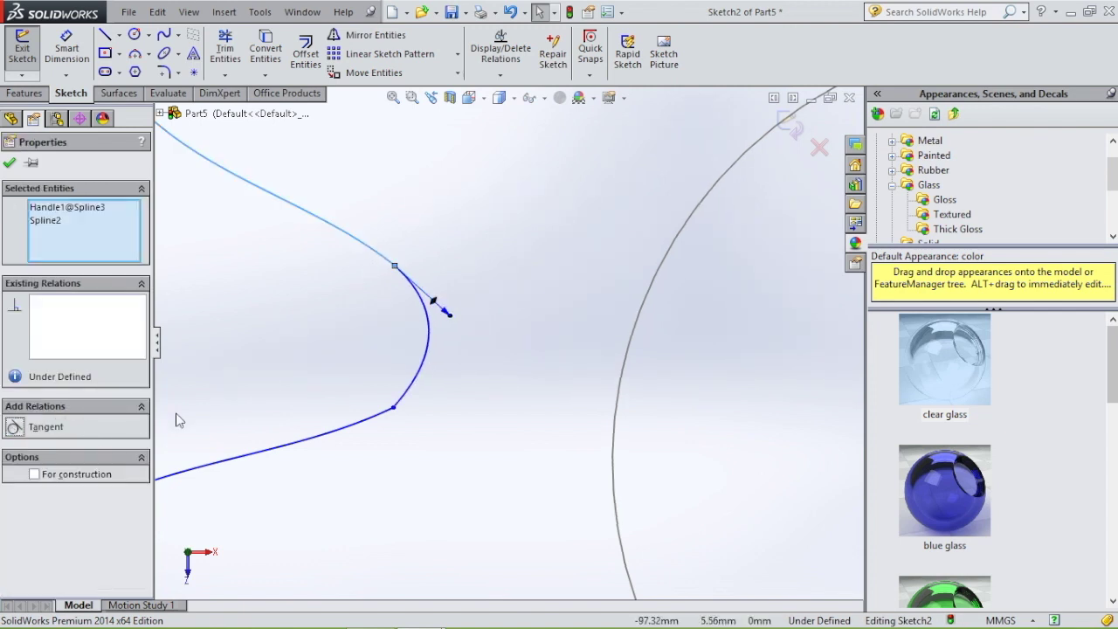
left_click(423, 378)
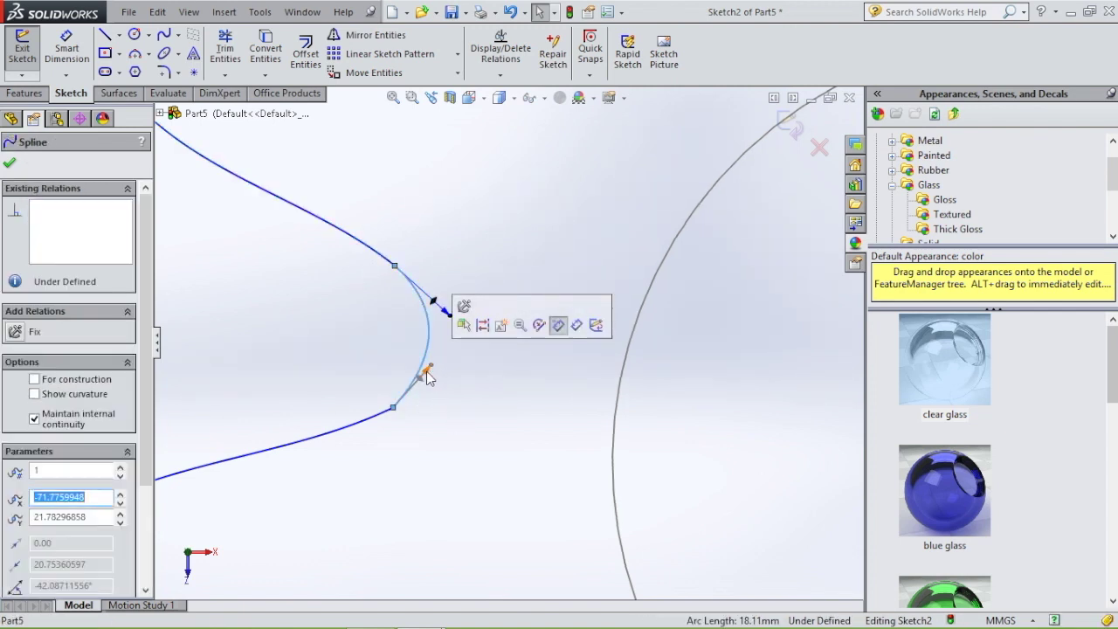
left_click(393, 409)
left_click(262, 447, "ctrl")
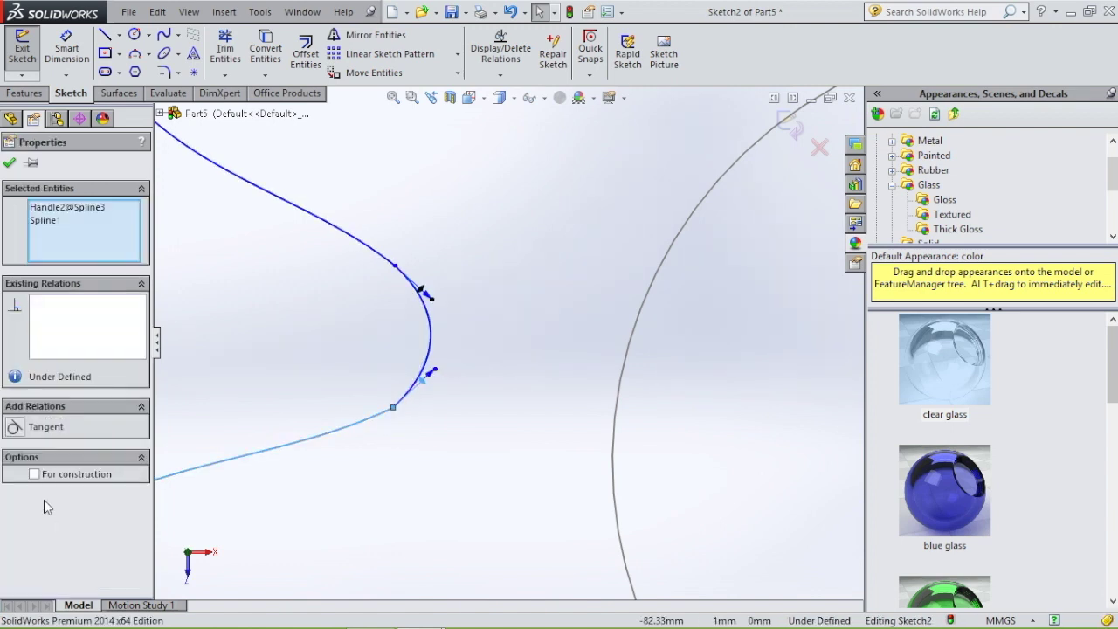
left_click(17, 428)
left_click(442, 429)
scroll(520, 343, "up", 6)
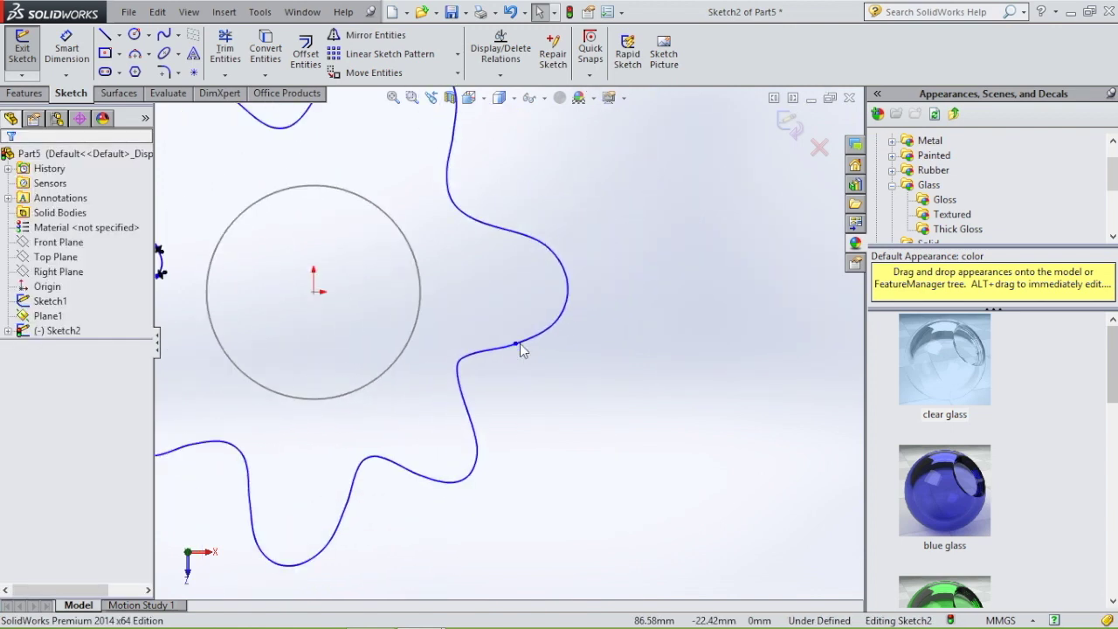
scroll(569, 242, "down", 3)
scroll(664, 183, "up", 2)
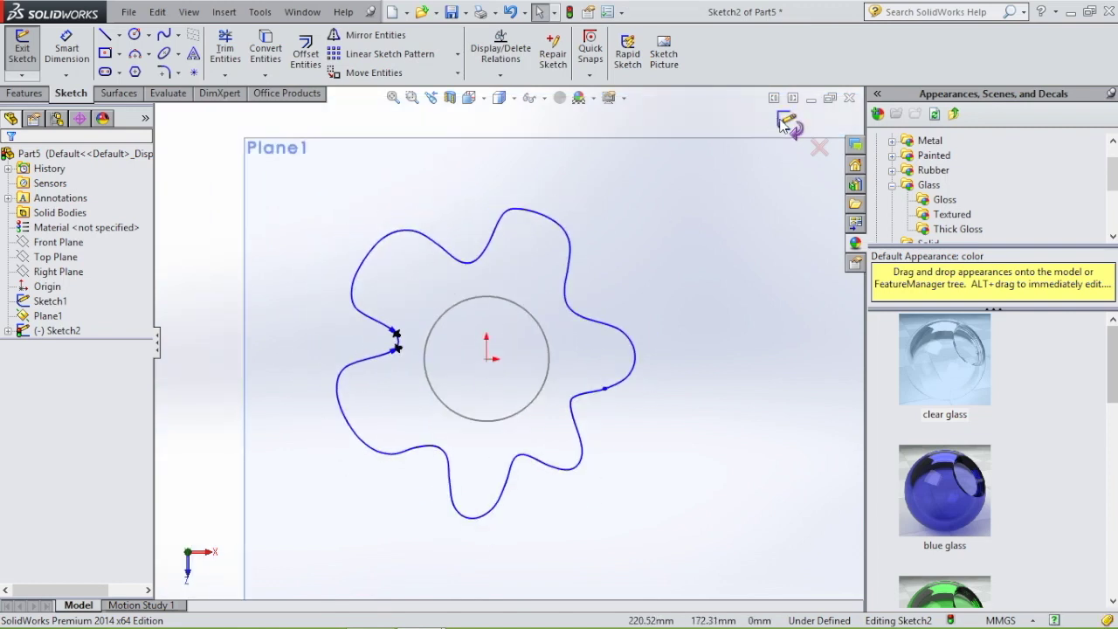
left_click(785, 122)
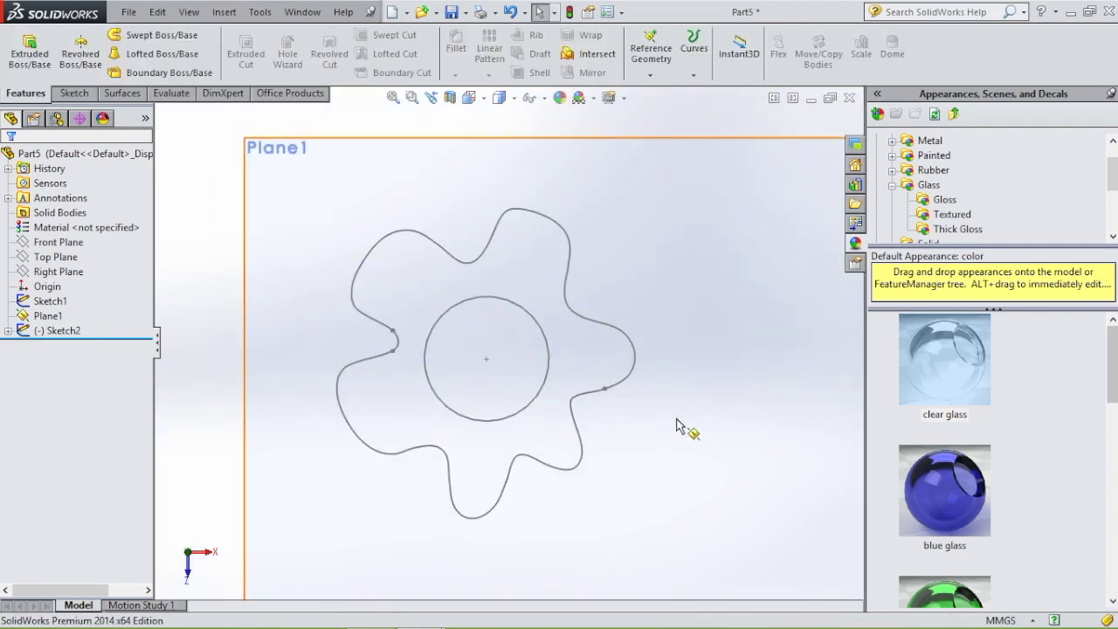
Hide Plane1 and orbit to view the wavy outline above the 95 mm circle
mouse_move(679, 444)
middle_mouse_down()
mouse_move(614, 349)
mouse_move(604, 242)
mouse_move(656, 339)
middle_mouse_up()
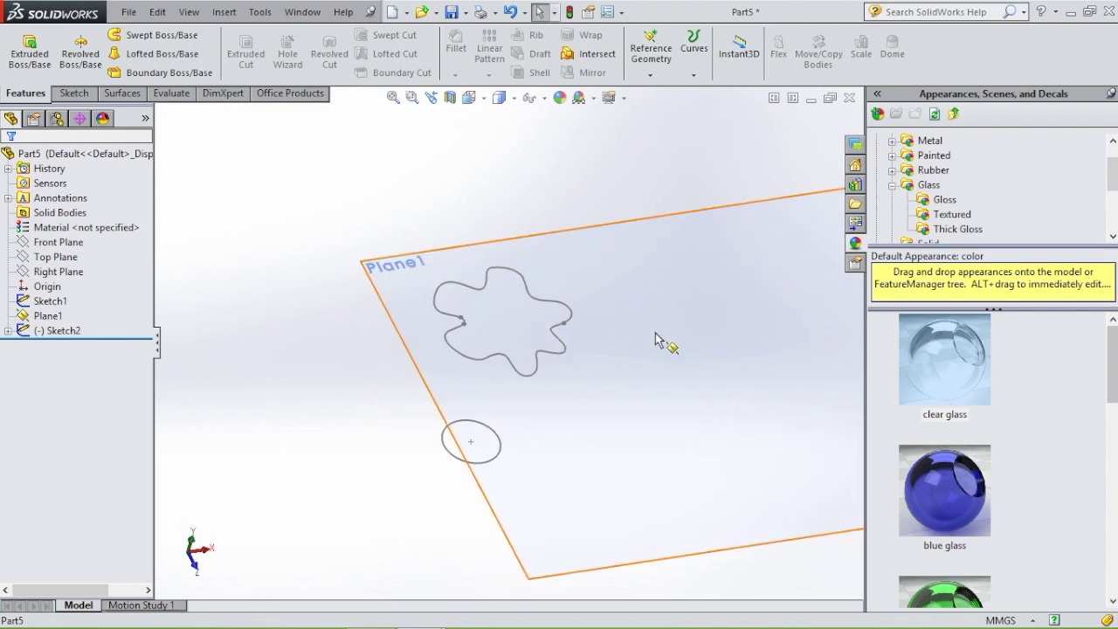
left_click(556, 489)
left_click(643, 437)
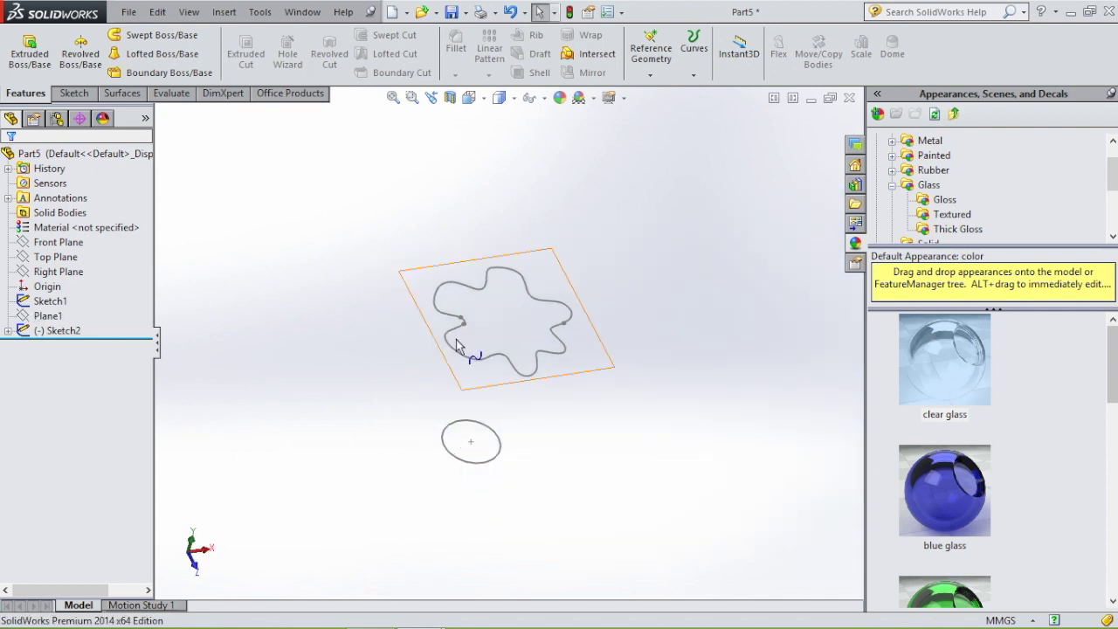
mouse_move(333, 272)
middle_mouse_down()
mouse_move(324, 219)
mouse_move(332, 259)
middle_mouse_up()
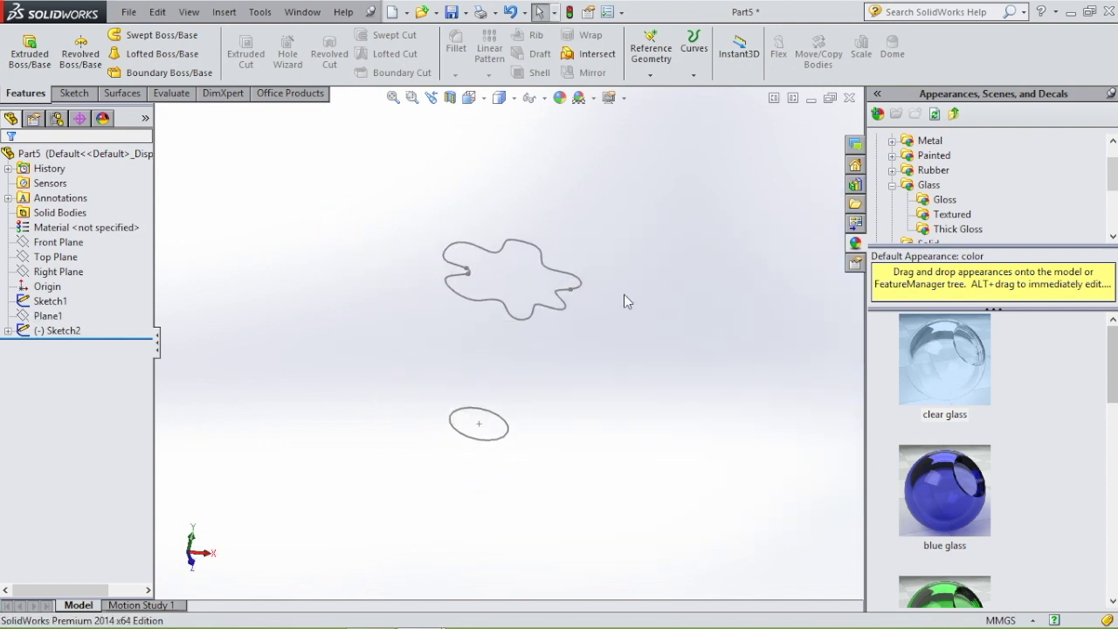
middle_click_drag(623, 302, 644, 403)
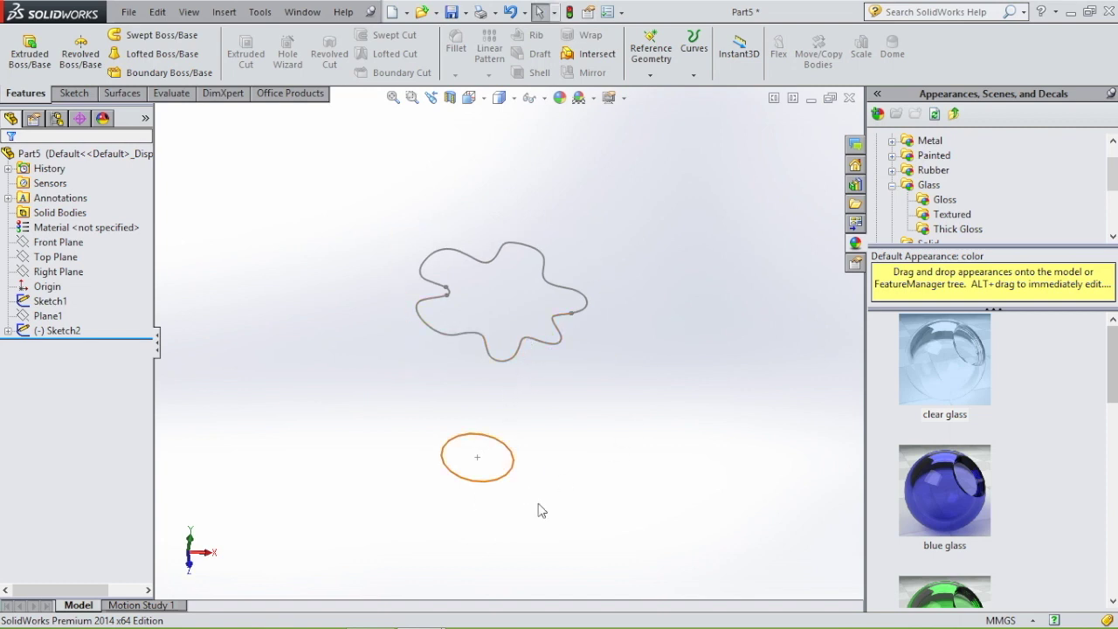
Loft a surface between the wavy outline Sketch2 and Sketch1, ending Normal To Profile
left_click(122, 94)
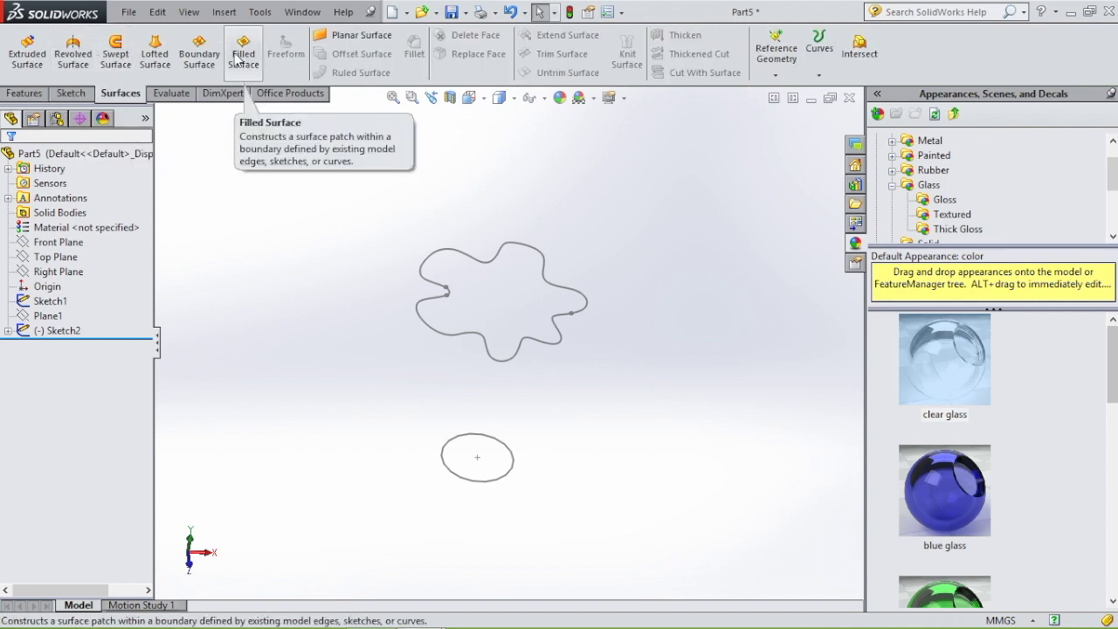
left_click(157, 56)
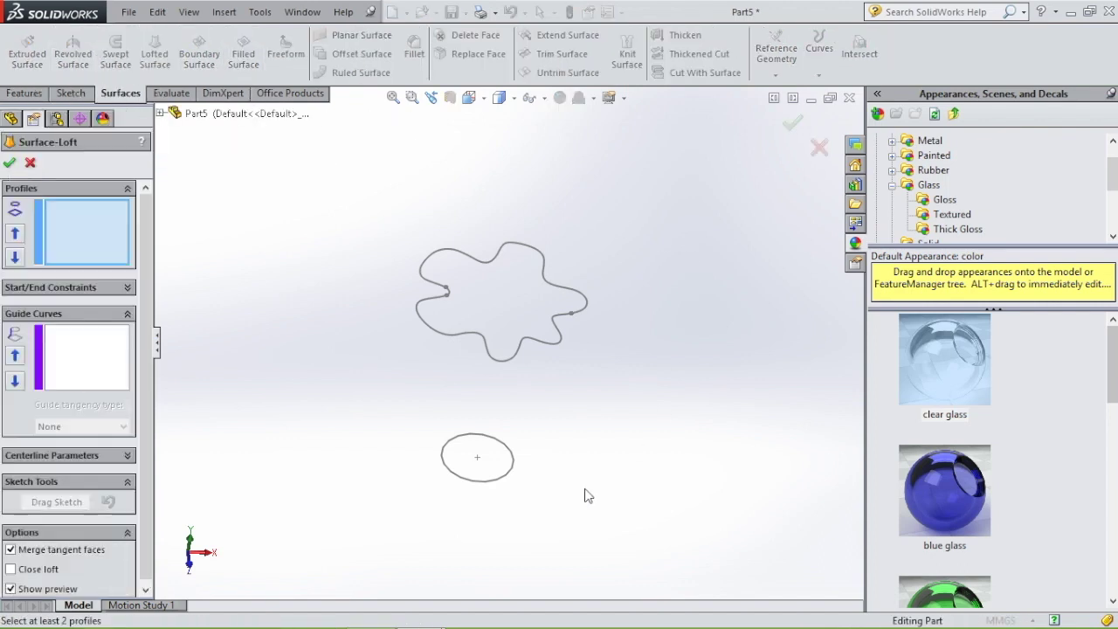
left_click(538, 340)
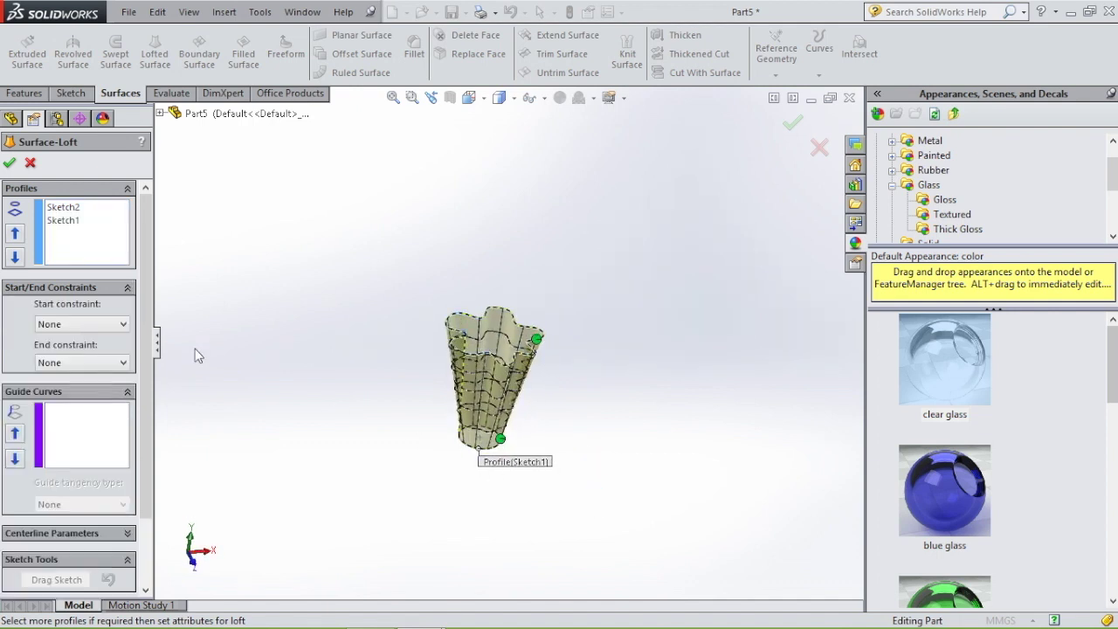
left_click(123, 365)
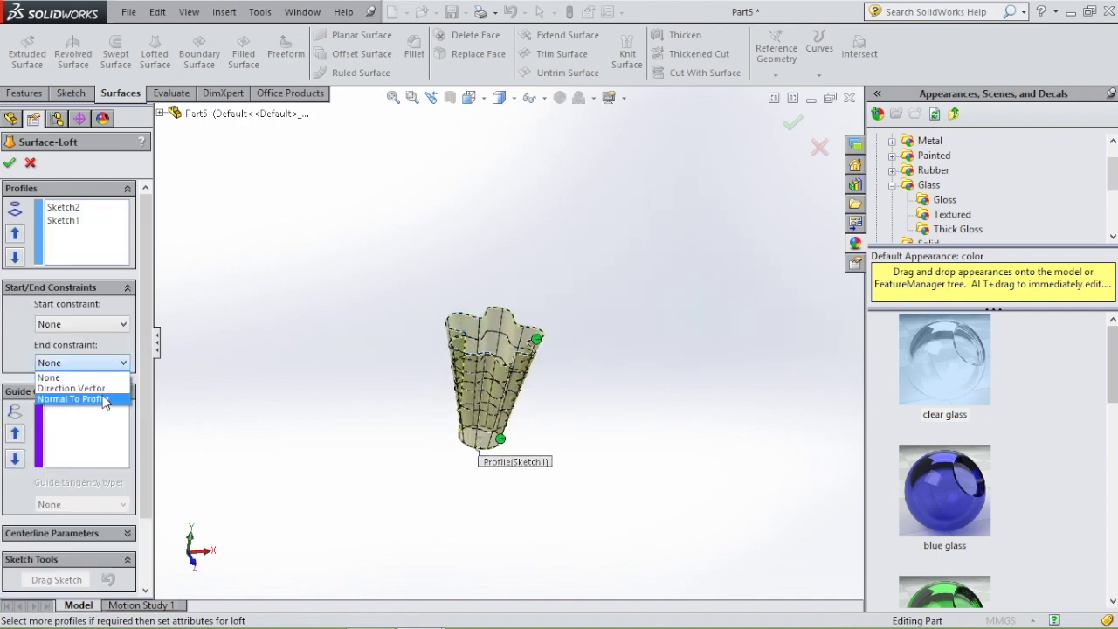
left_click(103, 399)
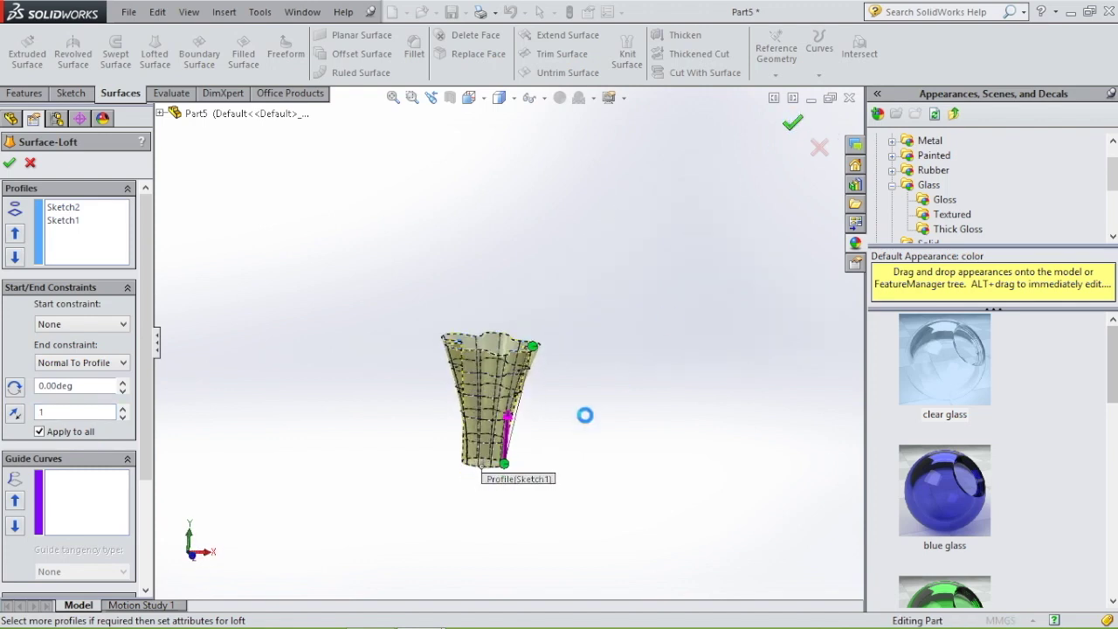
key("Return")
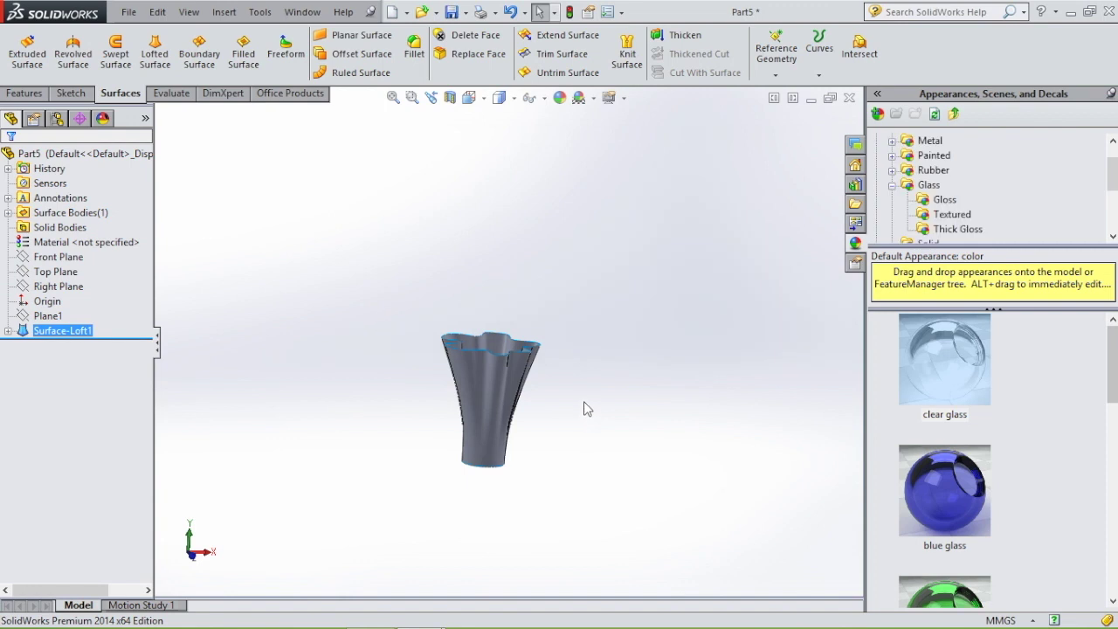
middle_click_drag(553, 377, 589, 419)
scroll(459, 394, "up", 5)
middle_click_drag(460, 394, 609, 282)
scroll(524, 364, "down", 3)
scroll(486, 453, "down", 4)
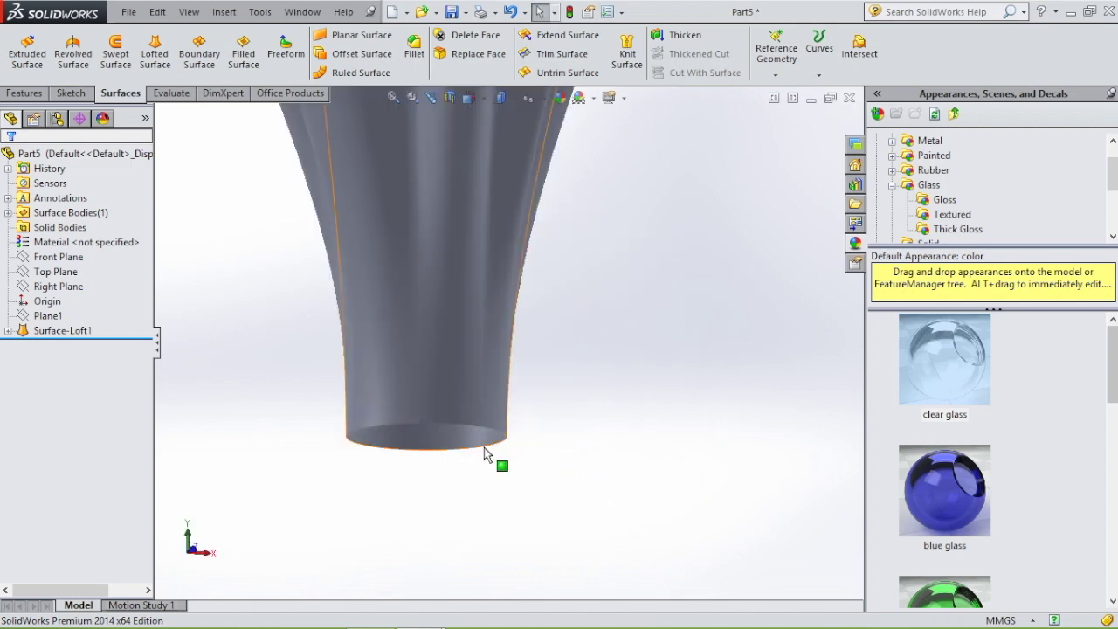
scroll(676, 401, "up", 4)
middle_click_drag(676, 388, 643, 337)
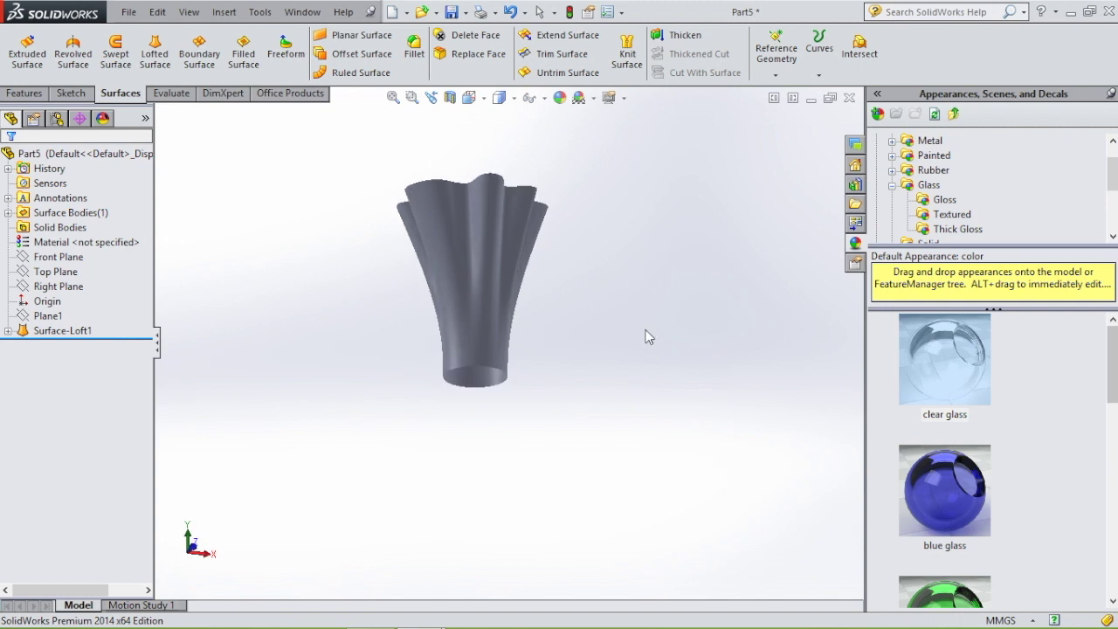
Cap the round bottom opening with a Filled Surface bounded by both halves of the bottom rim
left_click(245, 54)
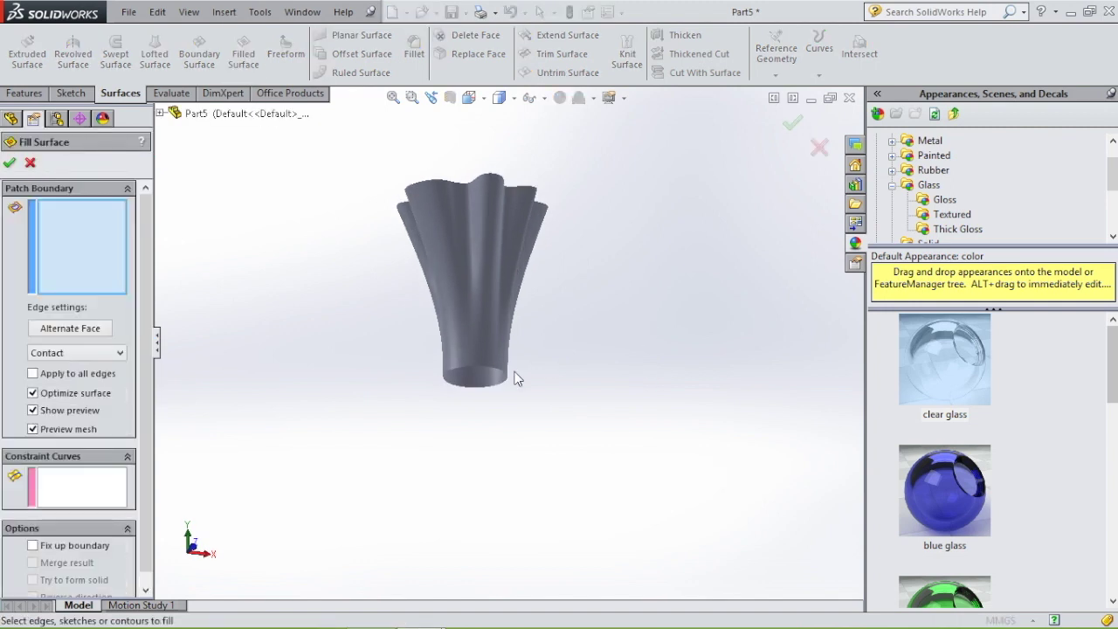
scroll(489, 374, "down", 3)
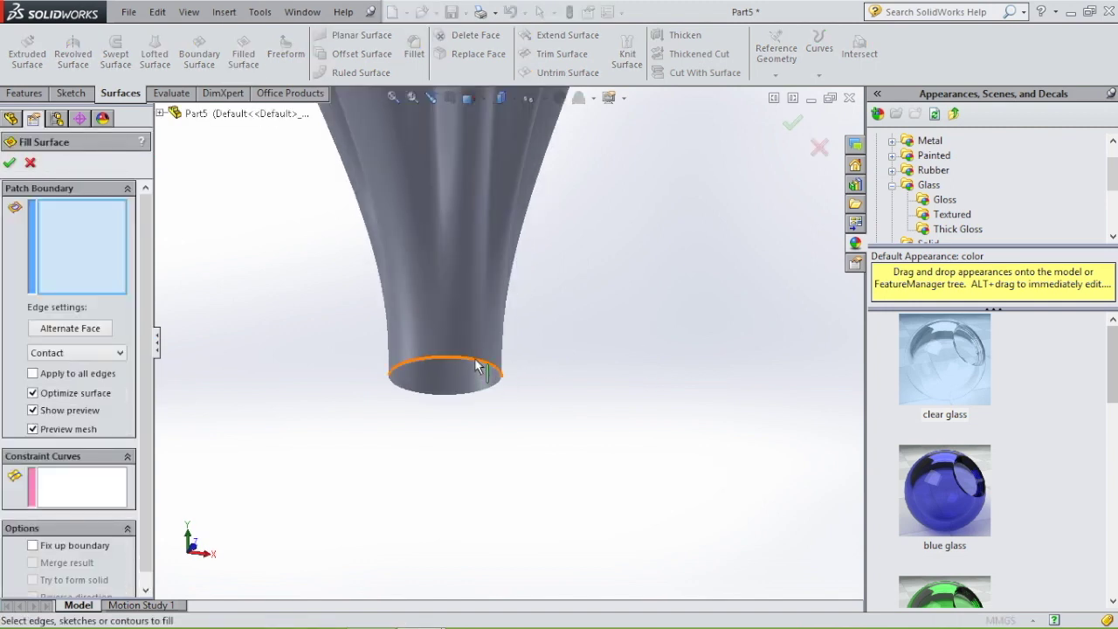
left_click(474, 359)
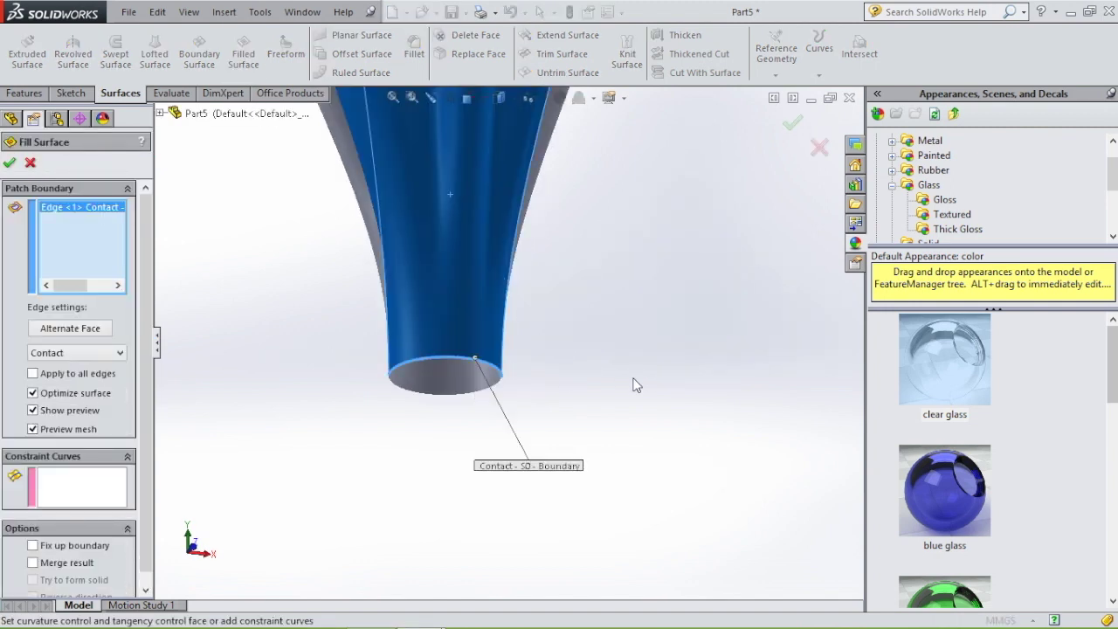
left_click(439, 394)
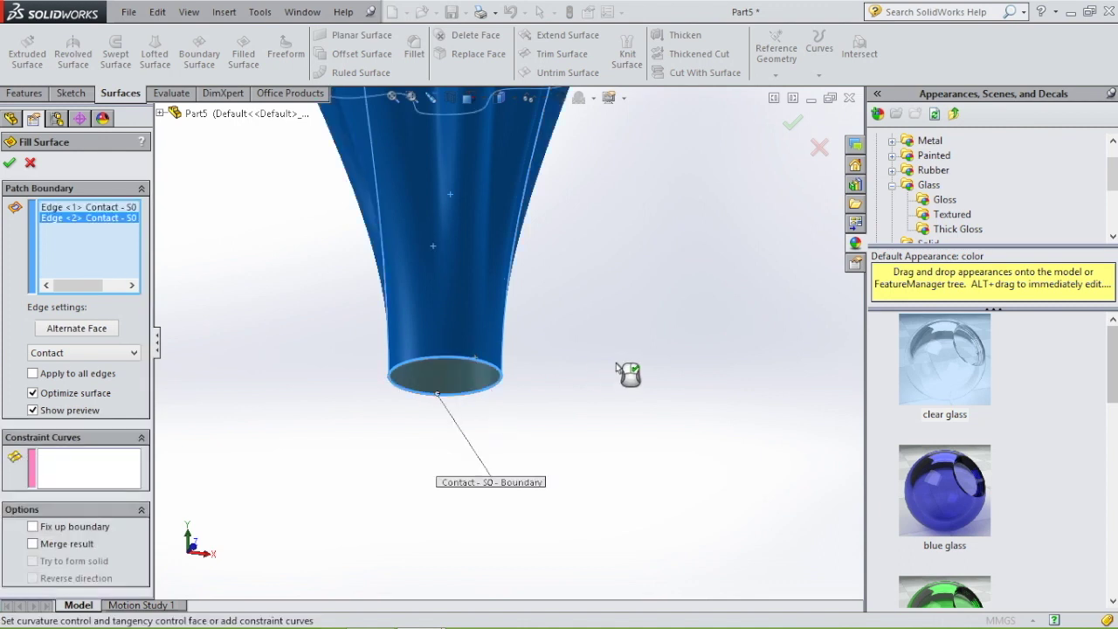
left_click(9, 163)
middle_click_drag(599, 282, 449, 276)
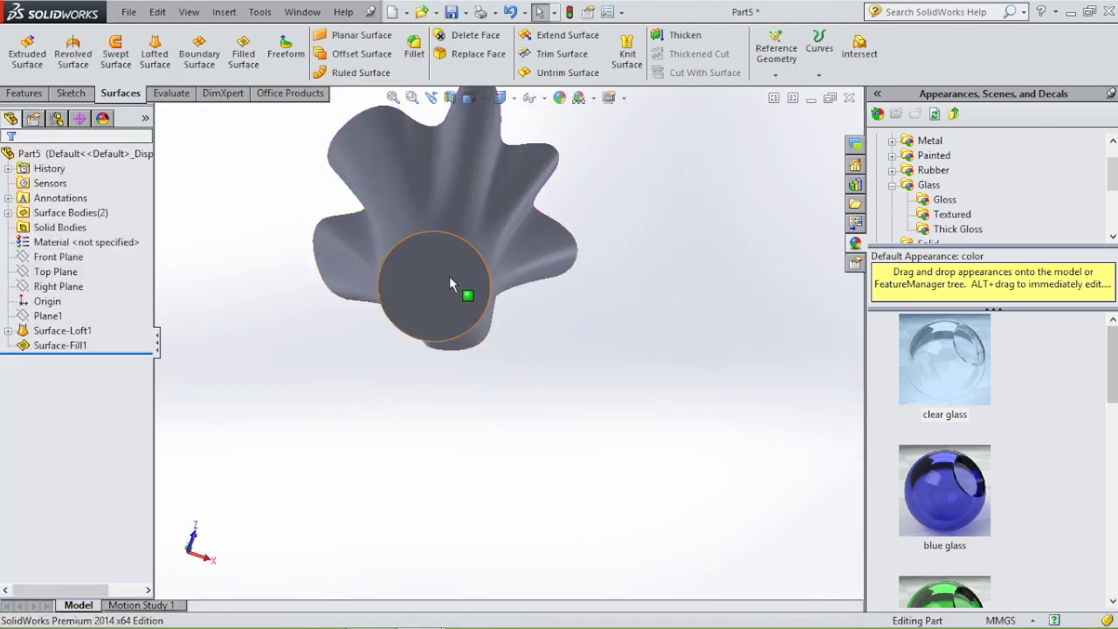
left_click(449, 275)
Start a sketch on the Front Plane, viewed normal to the plane
key("ctrl+1")
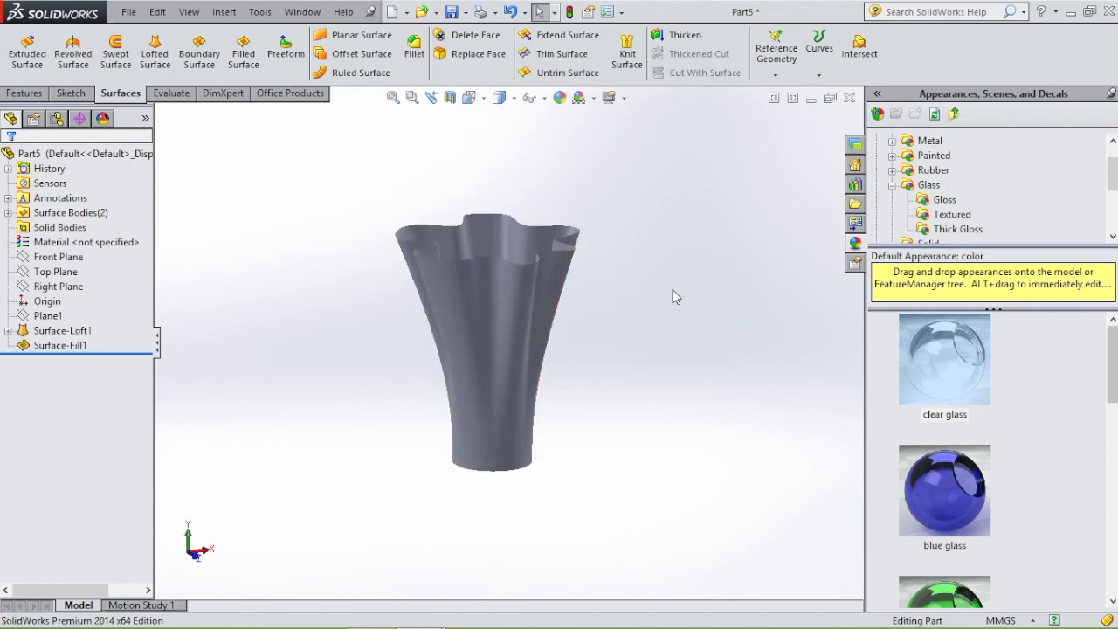
left_click(54, 257)
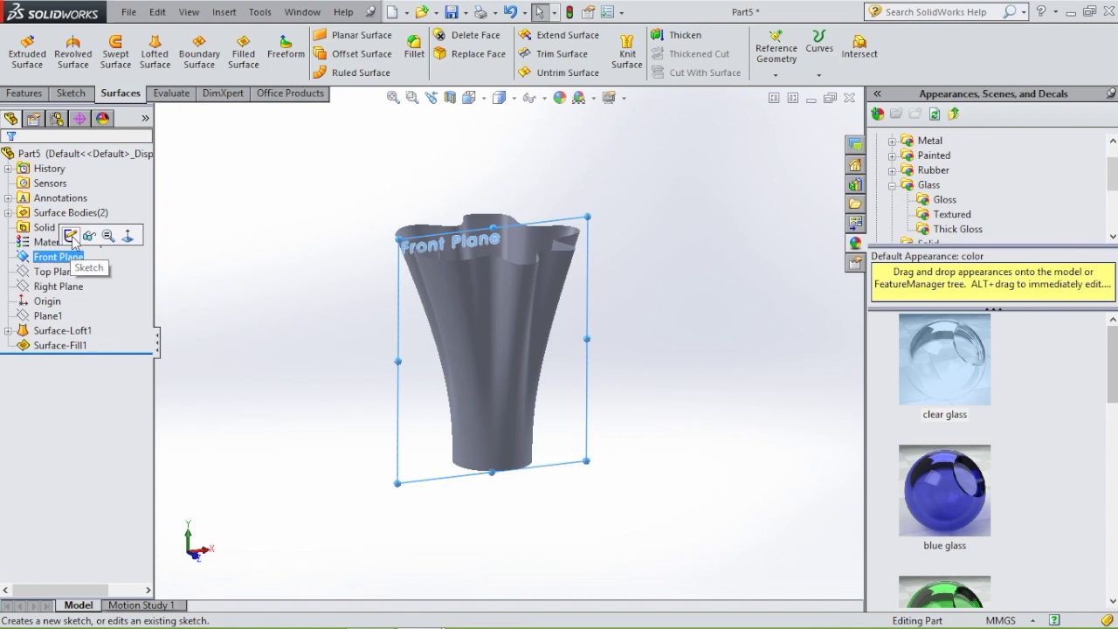
left_click(70, 236)
left_click(468, 97)
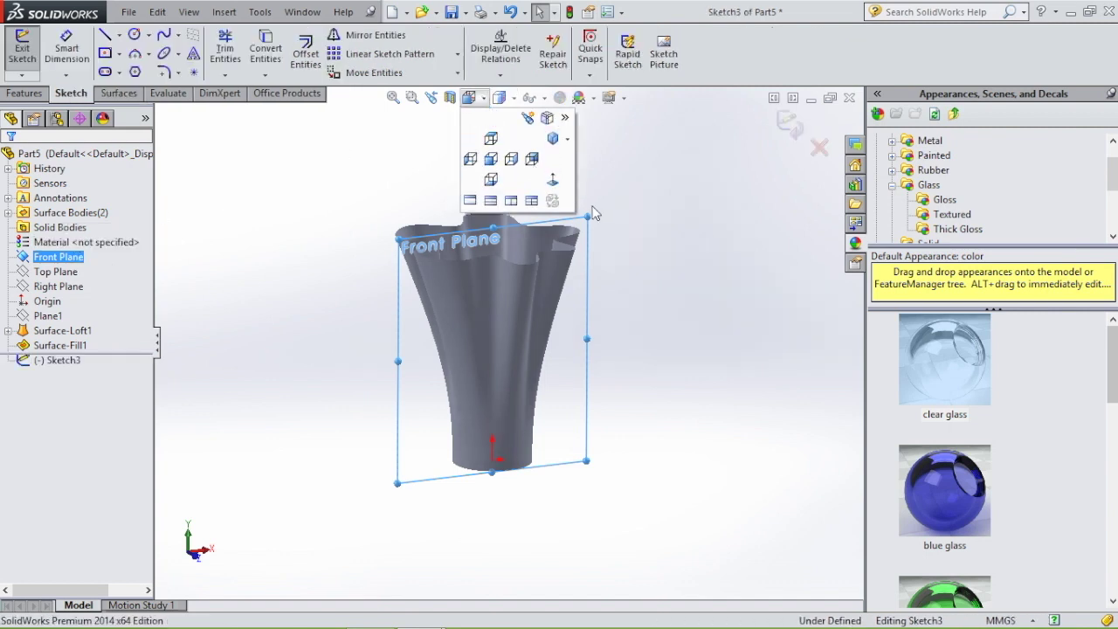
left_click(553, 180)
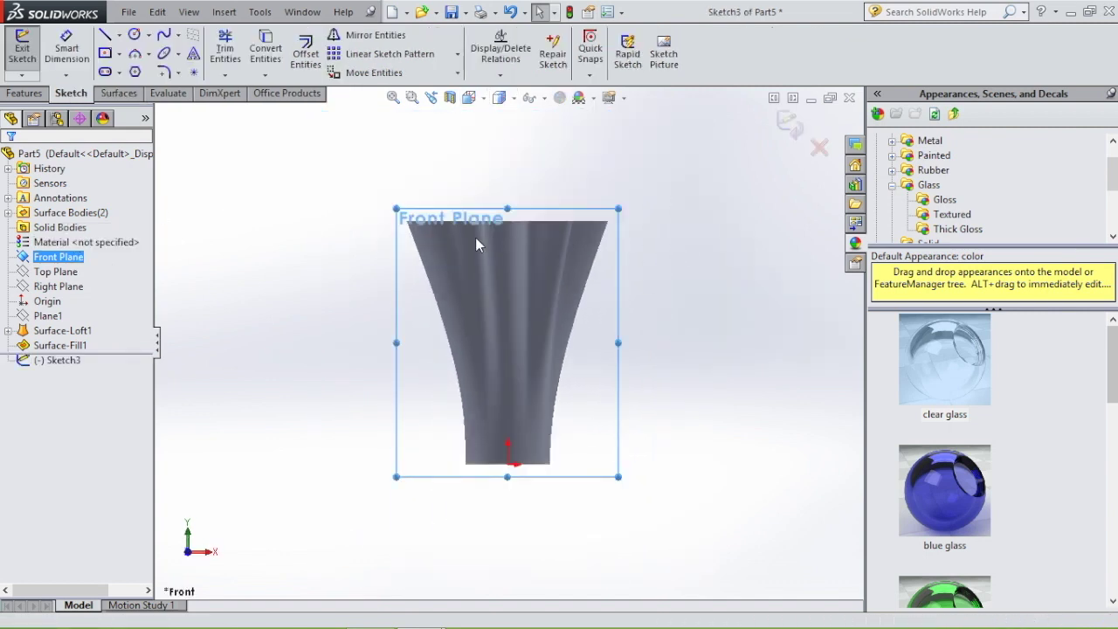
Draw a wavy spline across the vase top, dipping below the rim and extending past both sides
left_click(163, 37)
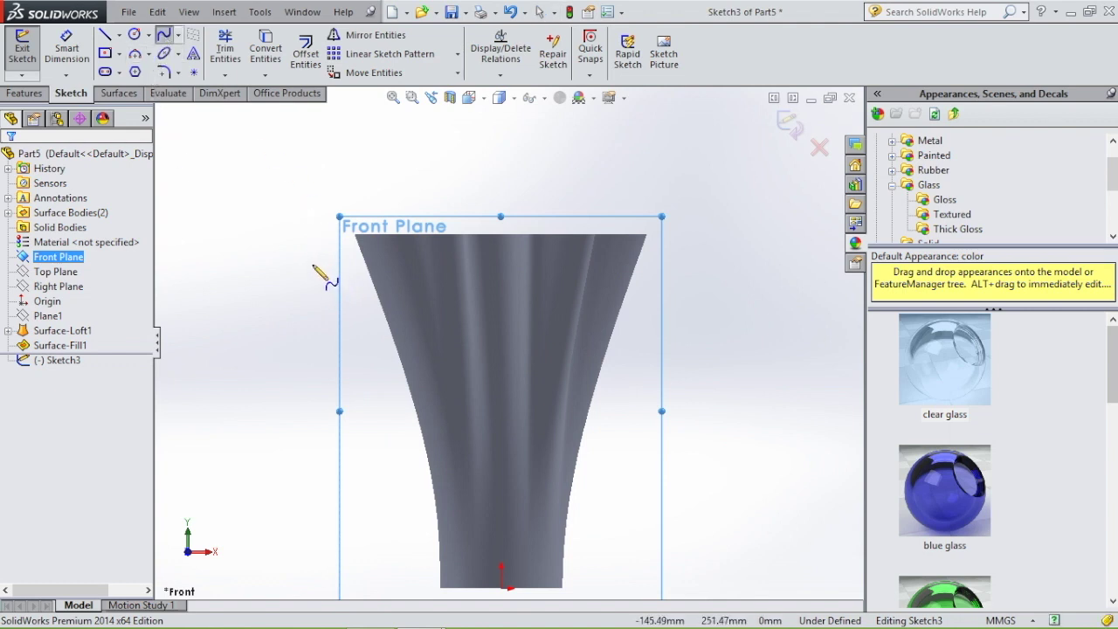
left_click(313, 263)
left_click(437, 235)
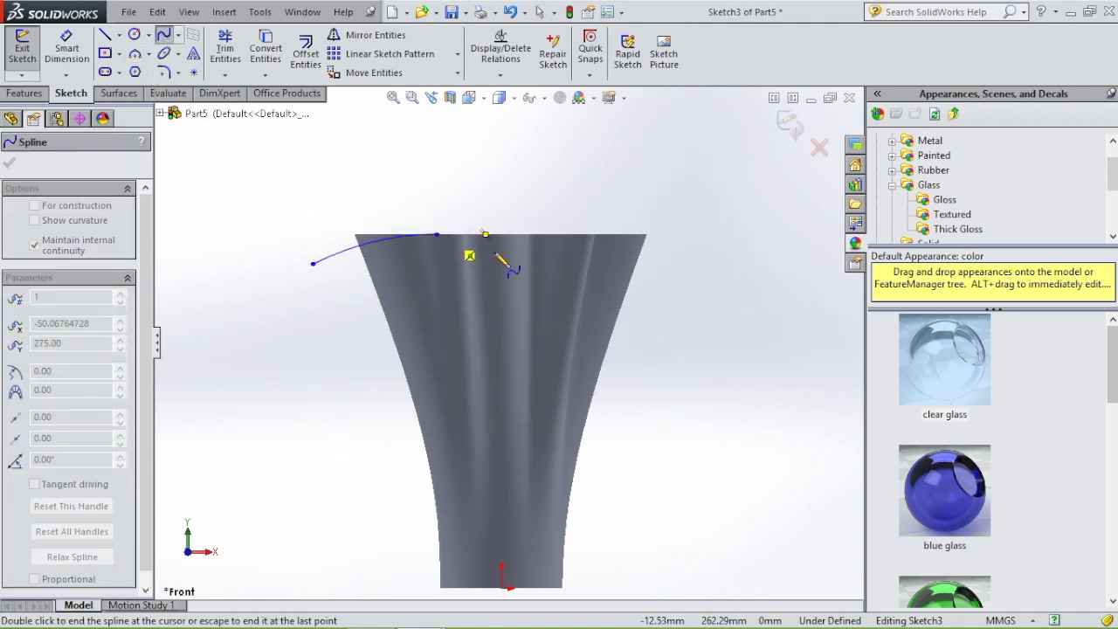
left_click(502, 249)
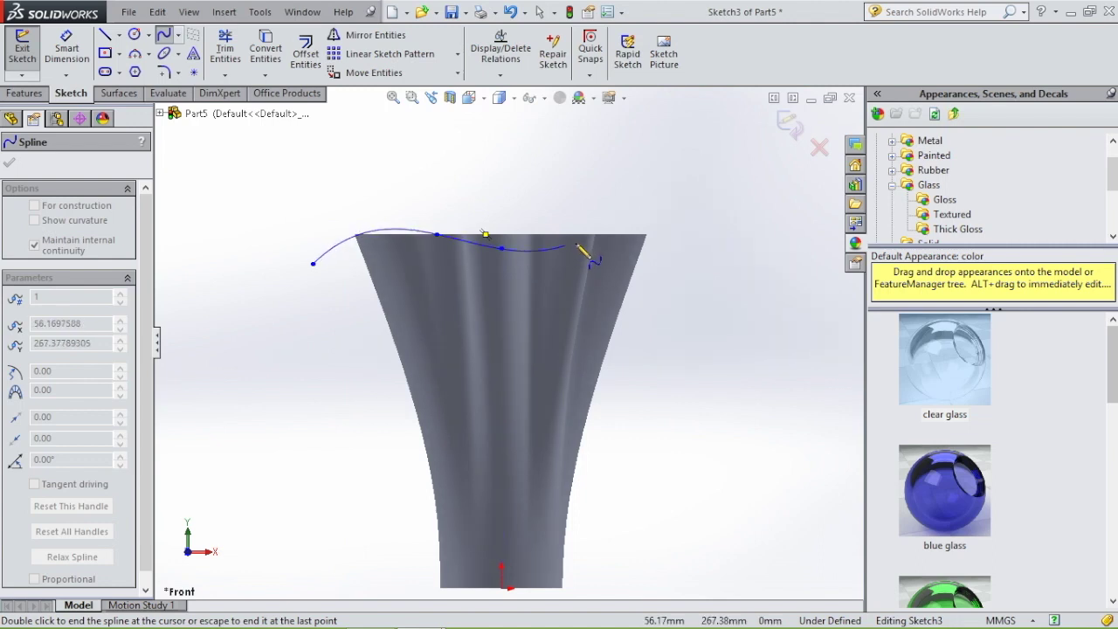
left_click(587, 234)
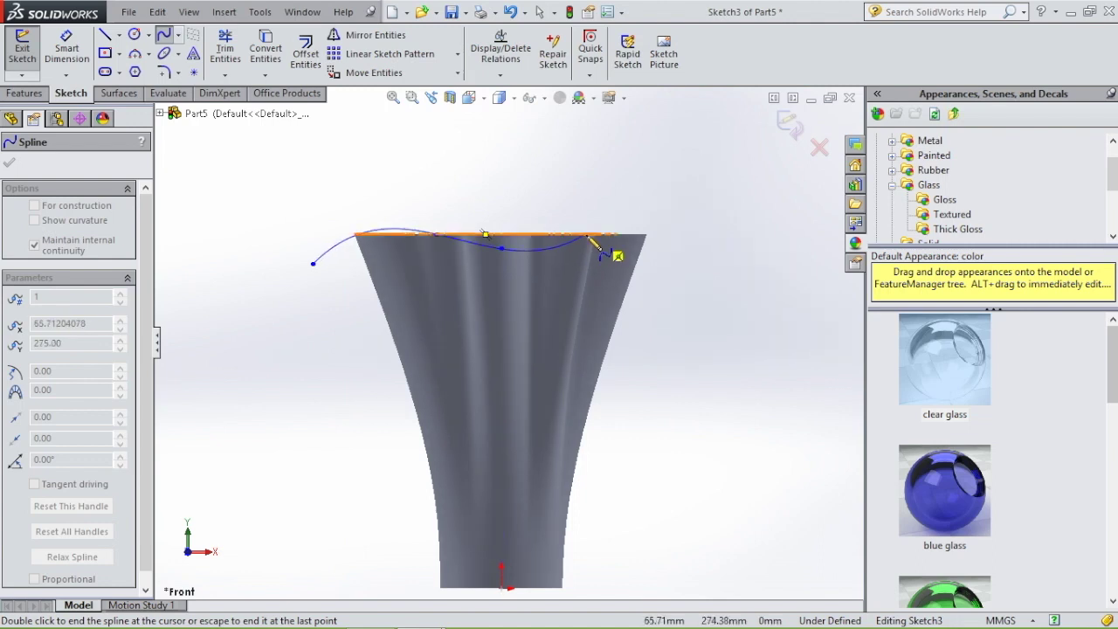
double_click(715, 264)
key("Escape")
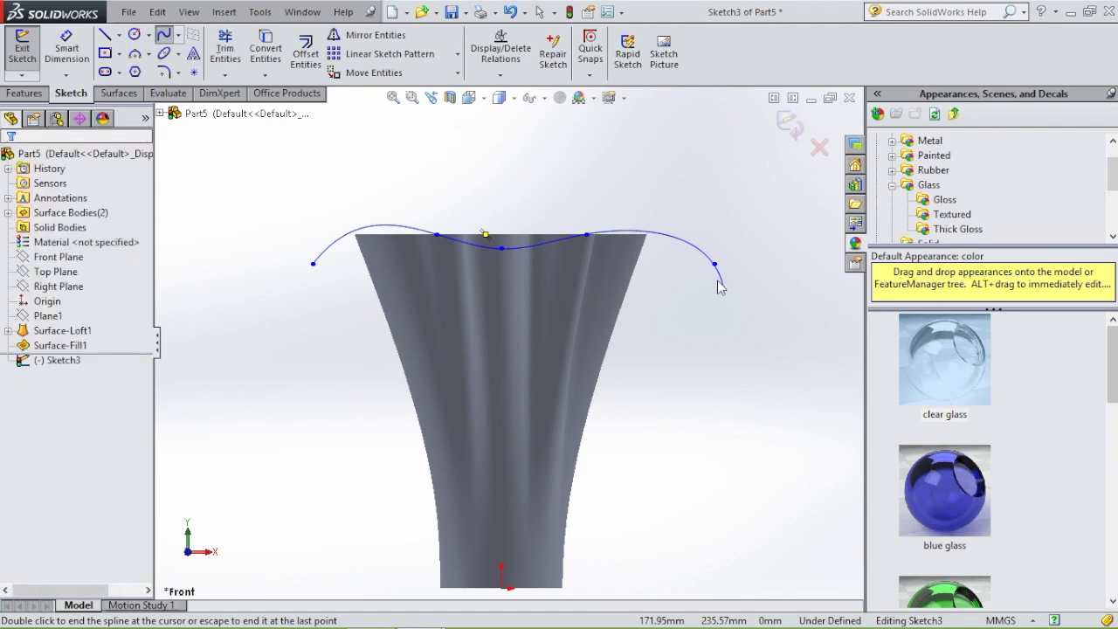
Make the spline's end tangent horizontal and exit the sketch as Sketch3
scroll(602, 249, "down", 4)
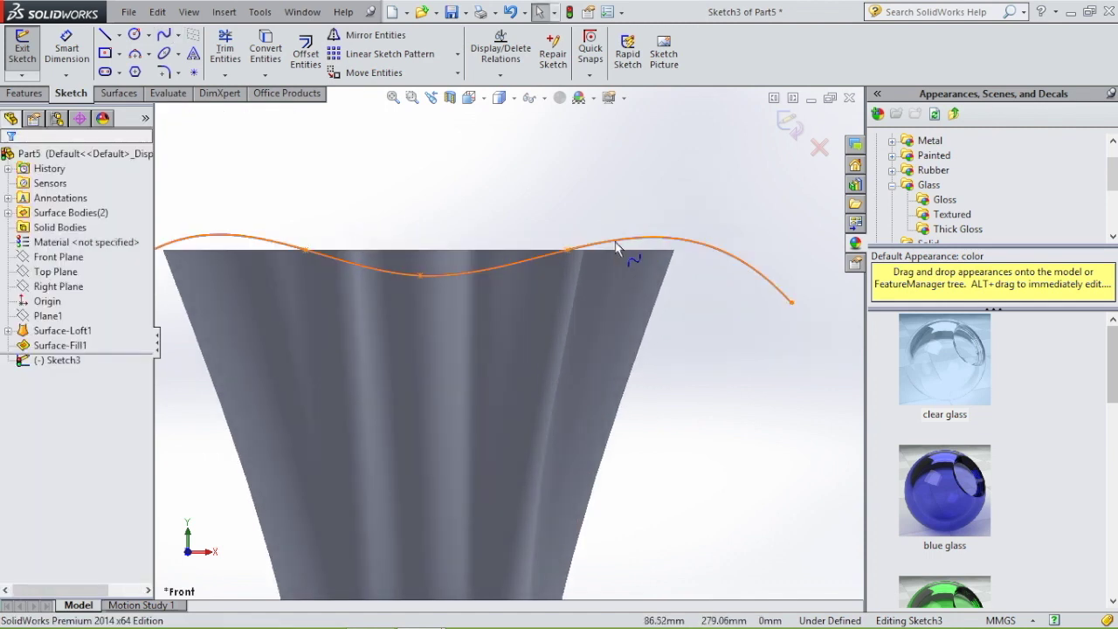
left_click(617, 248)
left_click(14, 333)
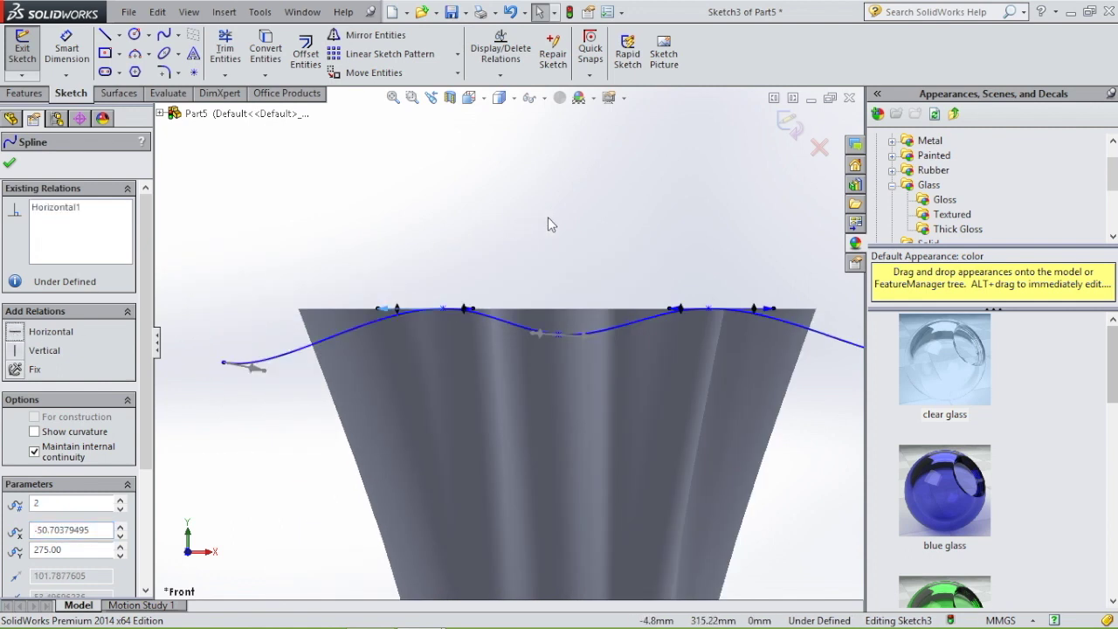
key("z")
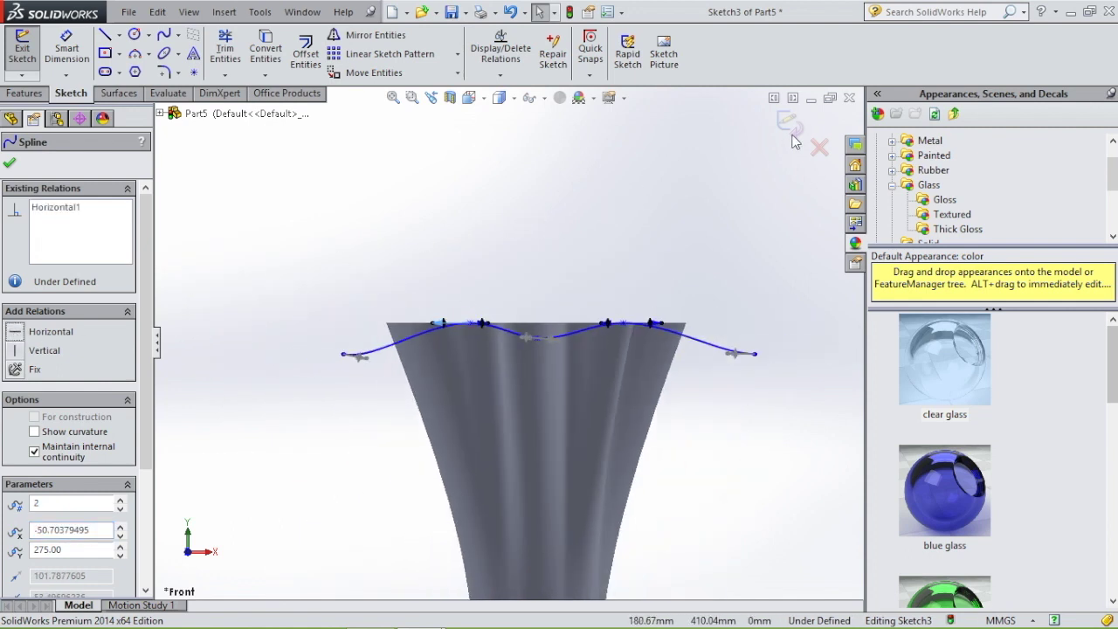
left_click(786, 124)
scroll(672, 252, "up", 2)
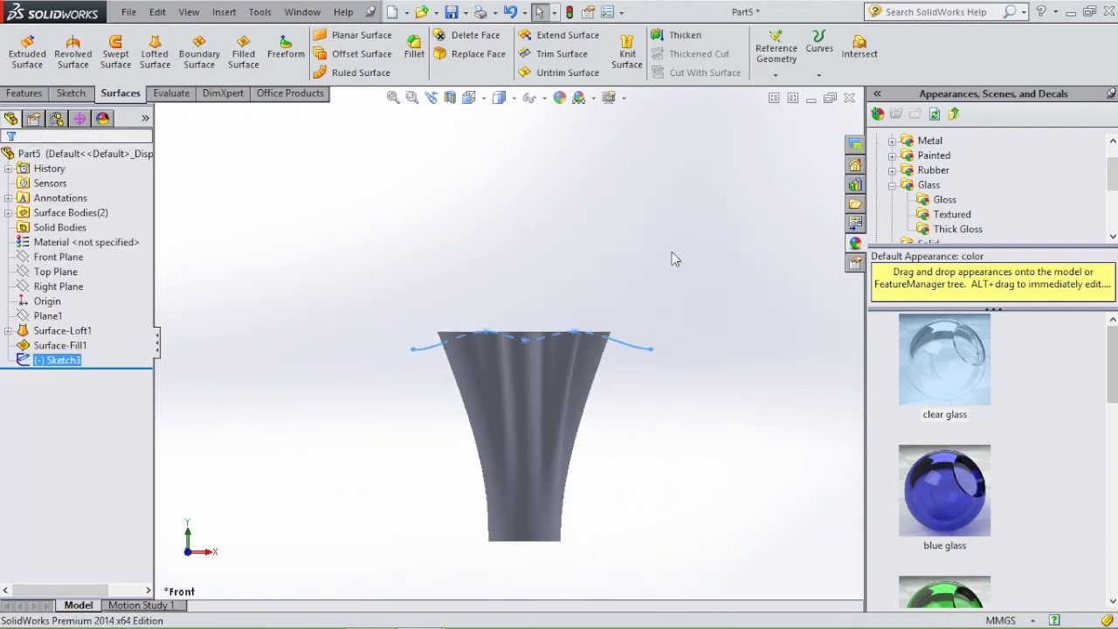
mouse_move(672, 251)
middle_mouse_down()
mouse_move(762, 310)
mouse_move(646, 229)
middle_mouse_up()
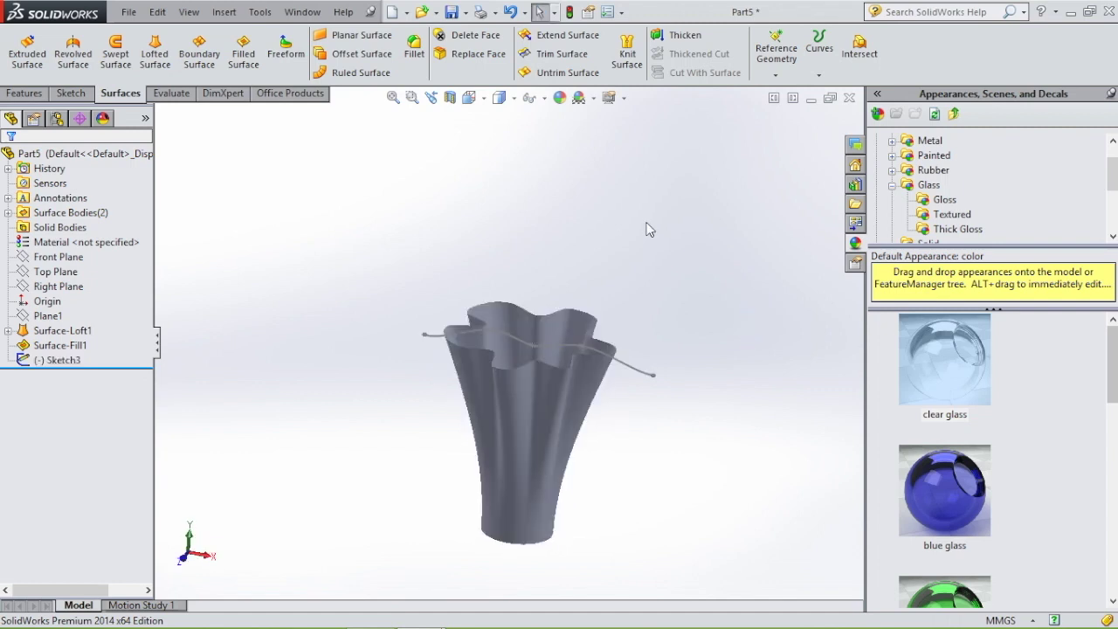
Create Plane2 parallel to the Right Plane through the wavy spline's right endpoint
left_click(656, 380)
left_click(742, 374)
left_click(29, 94)
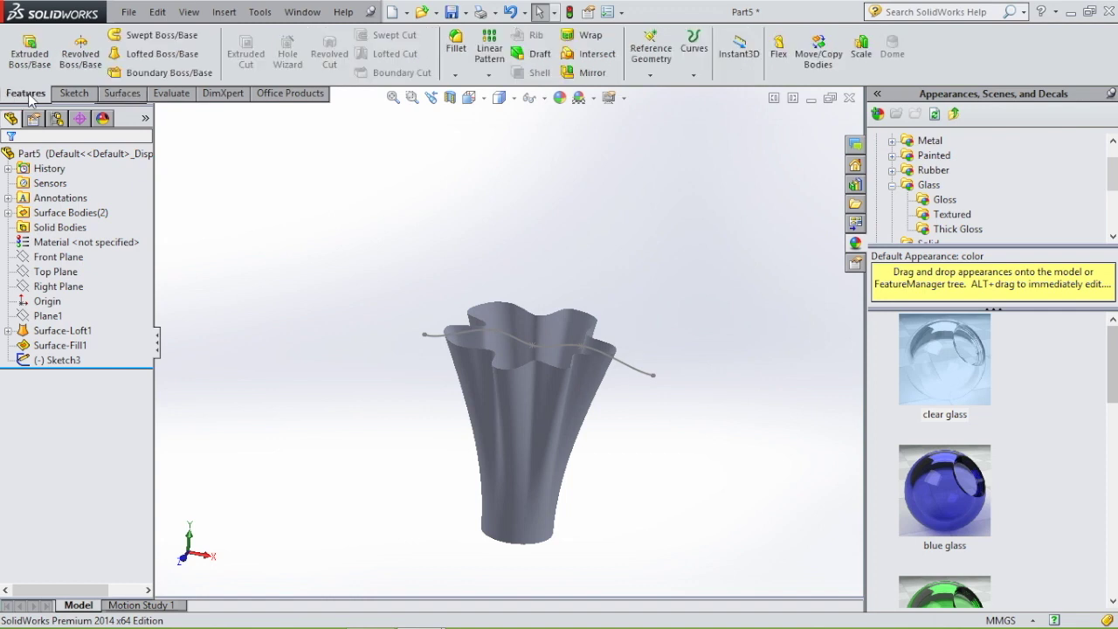
left_click(648, 77)
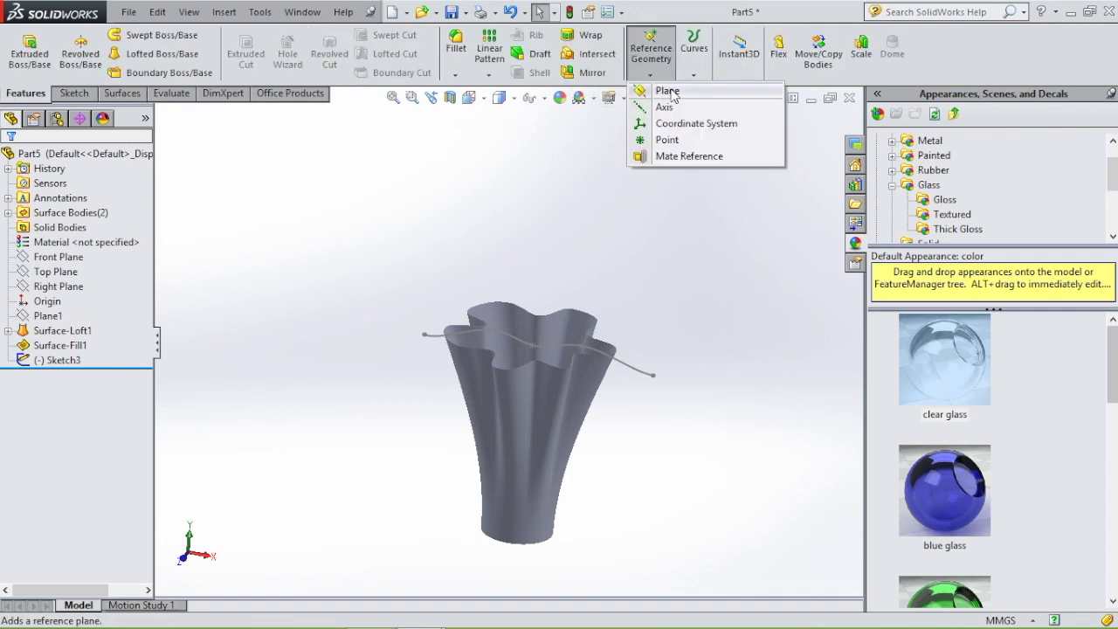
left_click(667, 91)
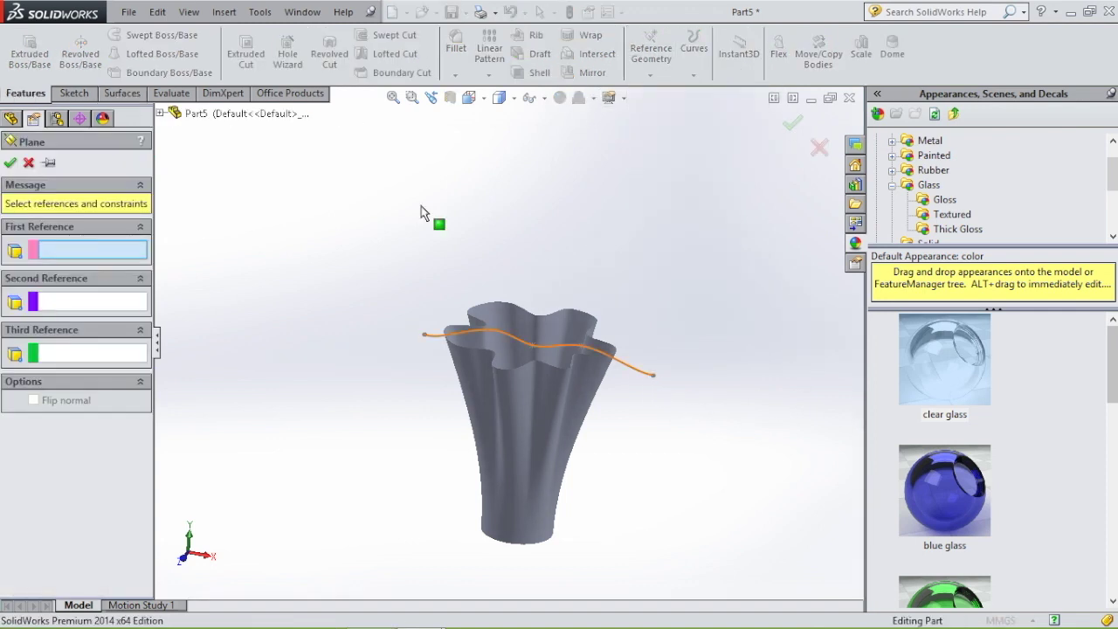
left_click(161, 114)
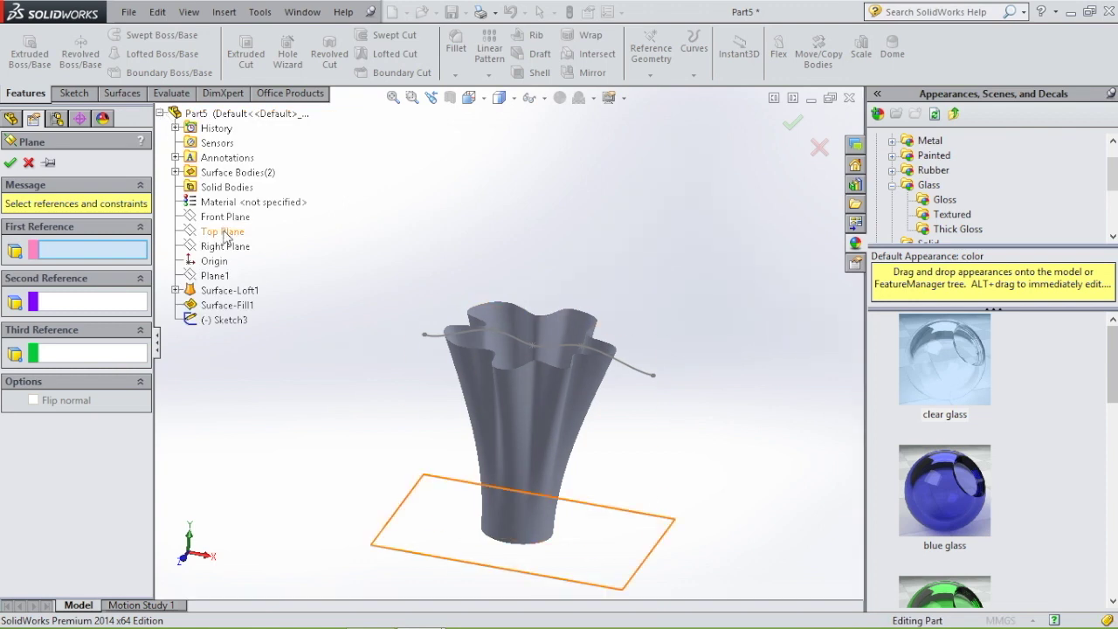
left_click(225, 247)
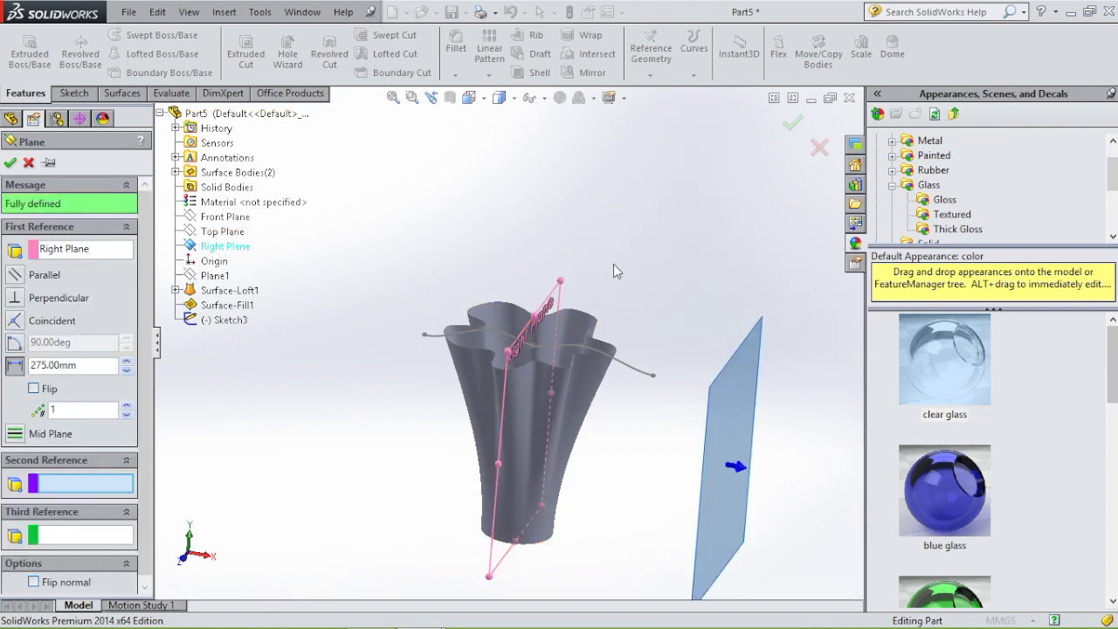
left_click(654, 377)
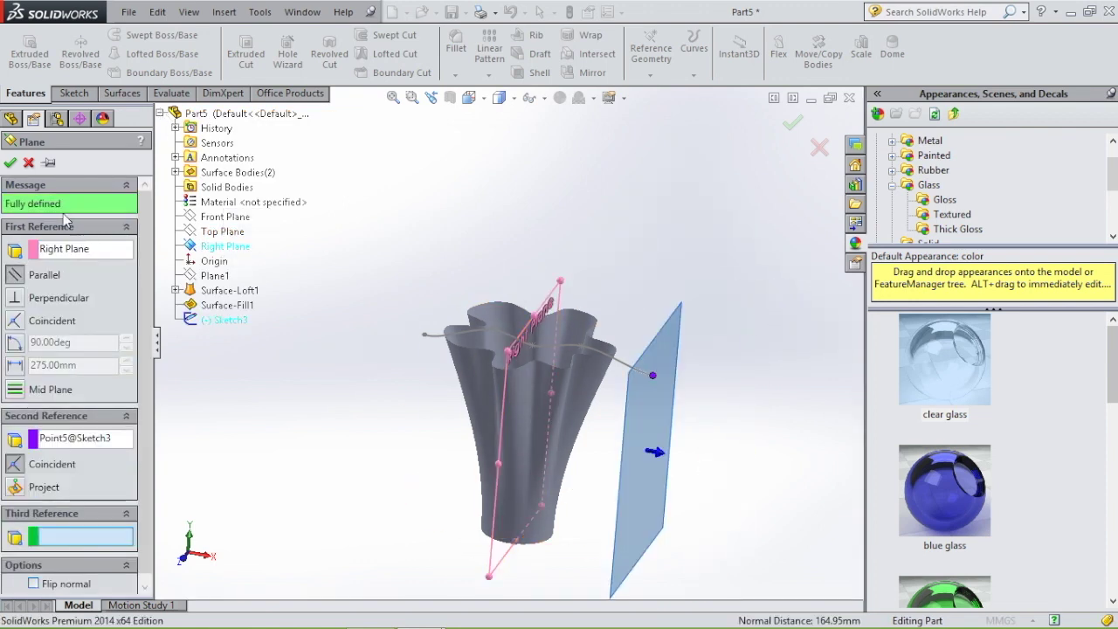
left_click(10, 162)
middle_click_drag(550, 295, 546, 323)
left_click(661, 383)
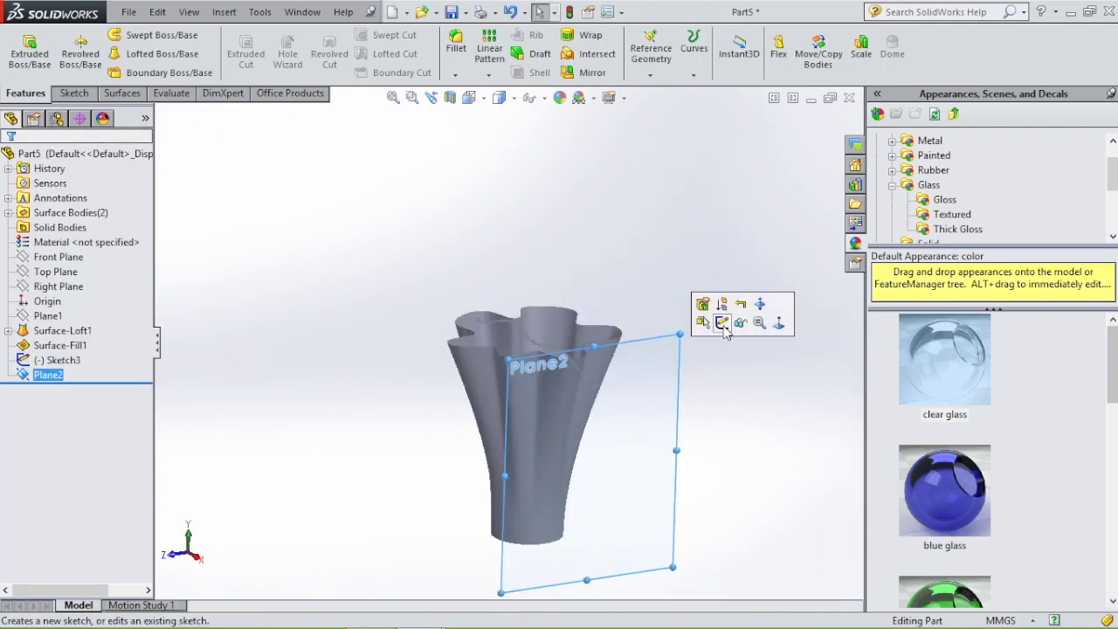
Sketch a two-point spline on Plane2, viewed normal to the plane
left_click(722, 320)
left_click(485, 100)
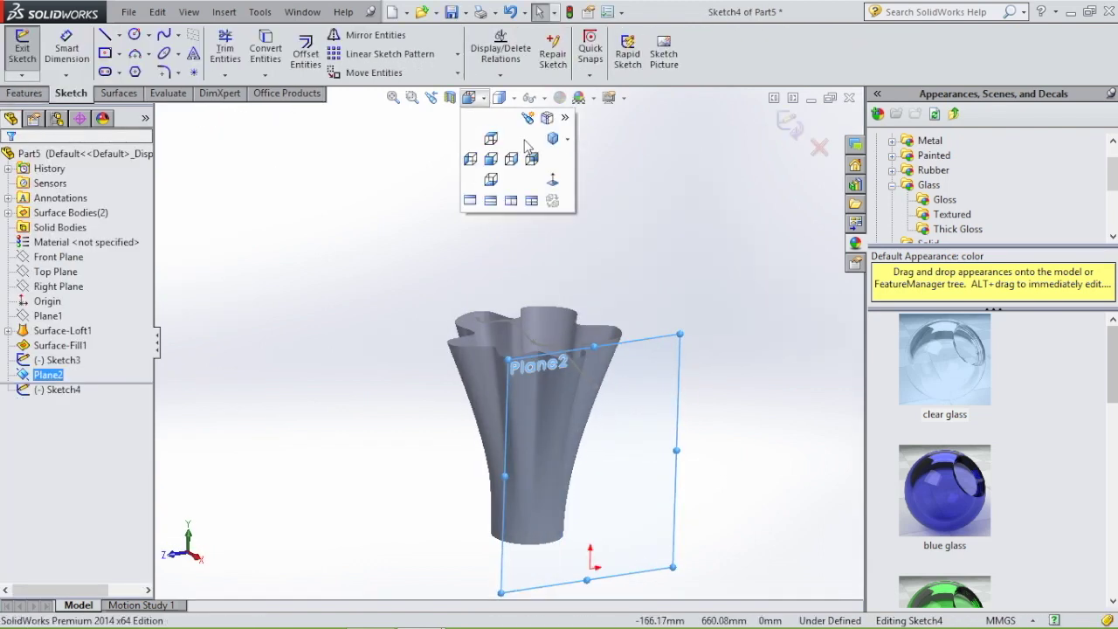
left_click(552, 180)
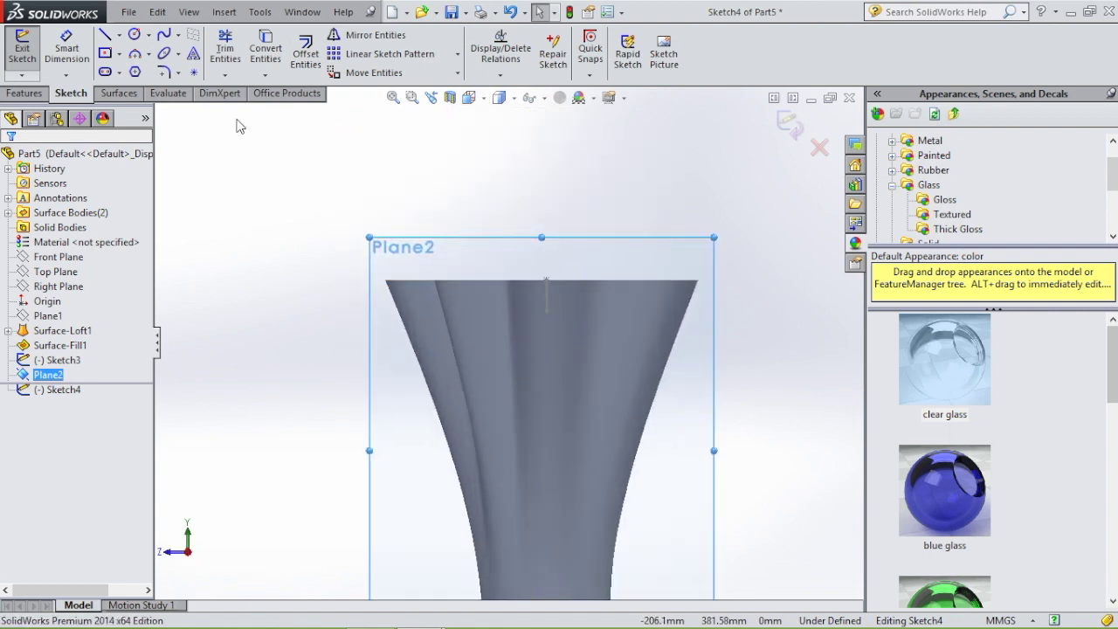
left_click(164, 35)
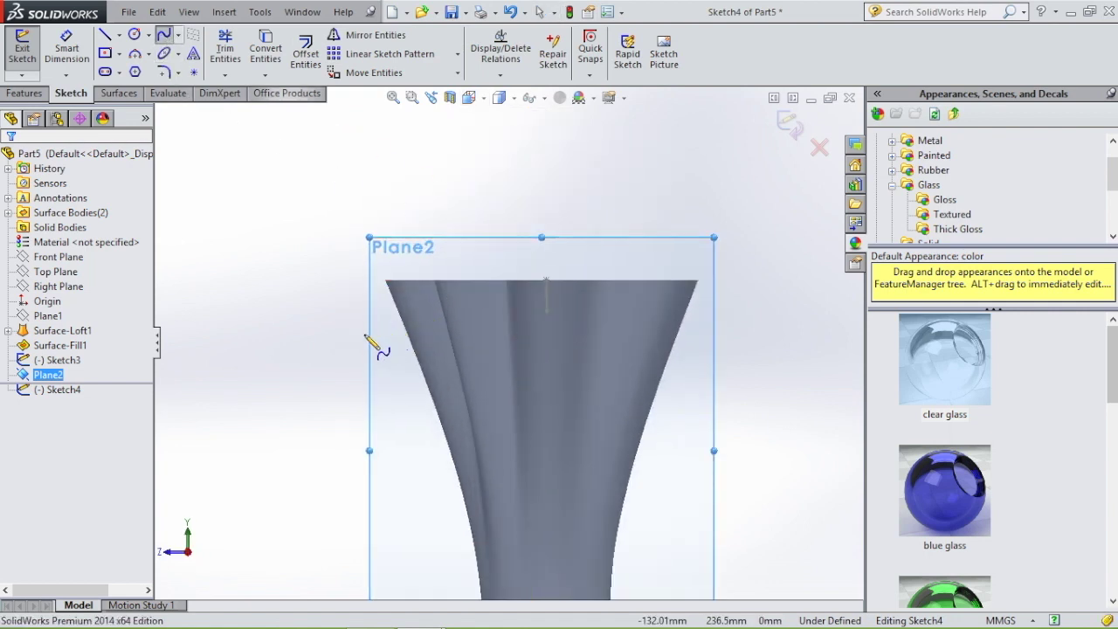
left_click(511, 290)
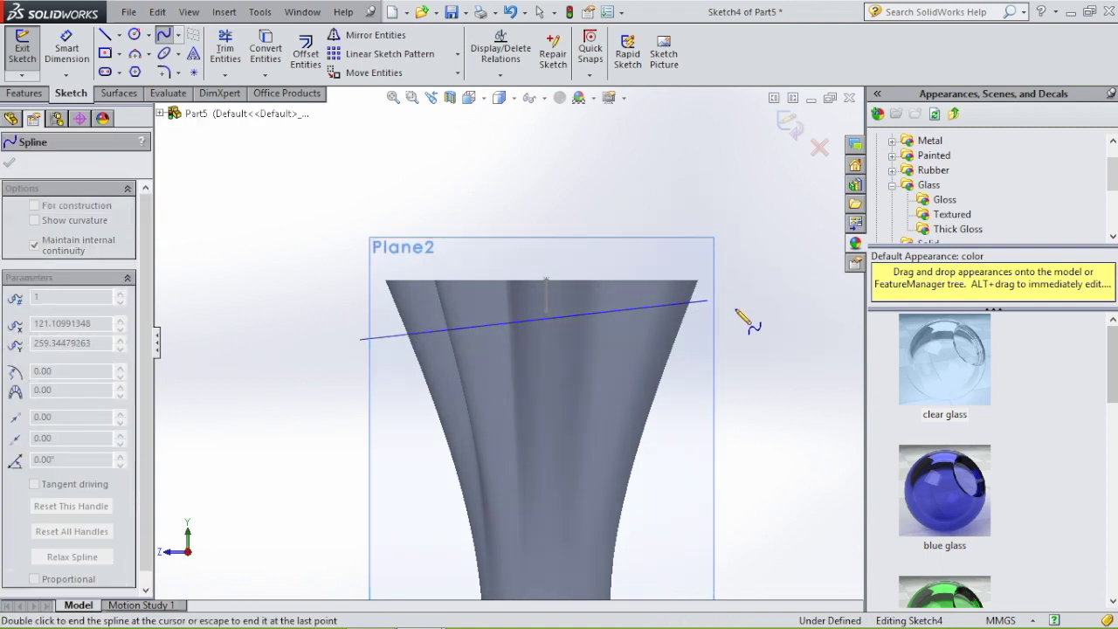
left_click(788, 320)
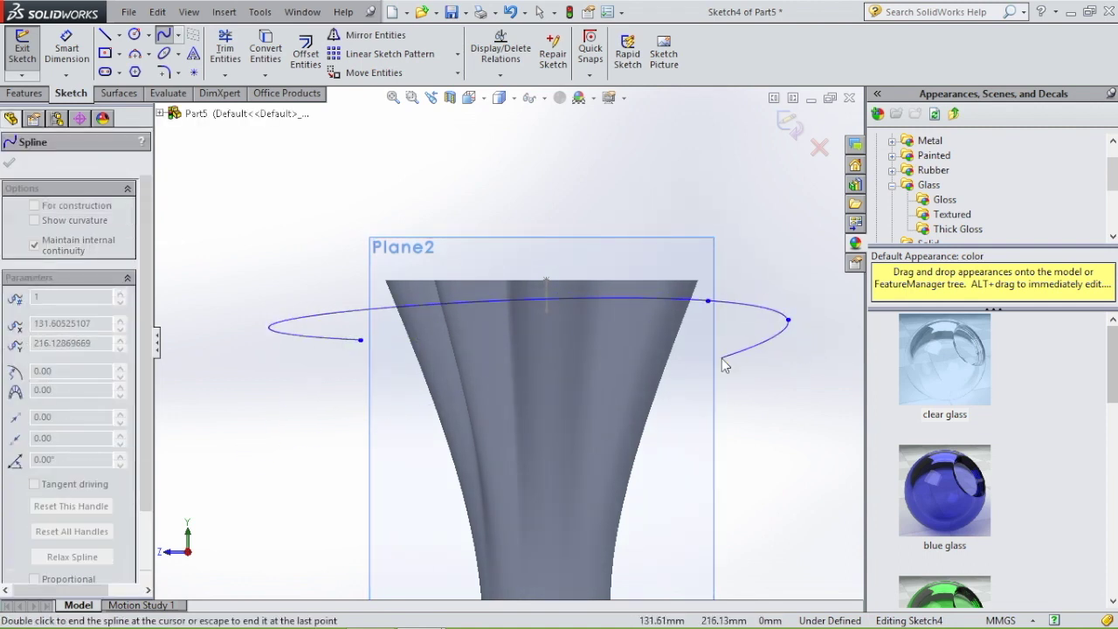
key("Escape")
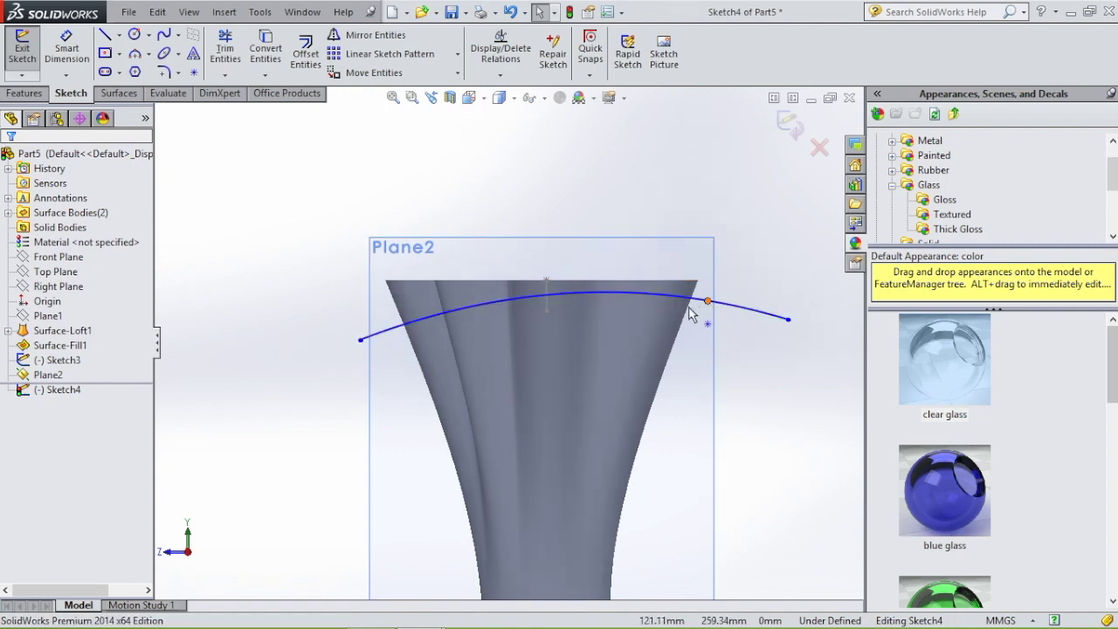
Reshape the spline into an arc pierced by the Sketch3 rim curve, check Front and Right views, exit
left_click_drag(706, 302, 564, 315)
middle_click_drag(568, 319, 603, 376)
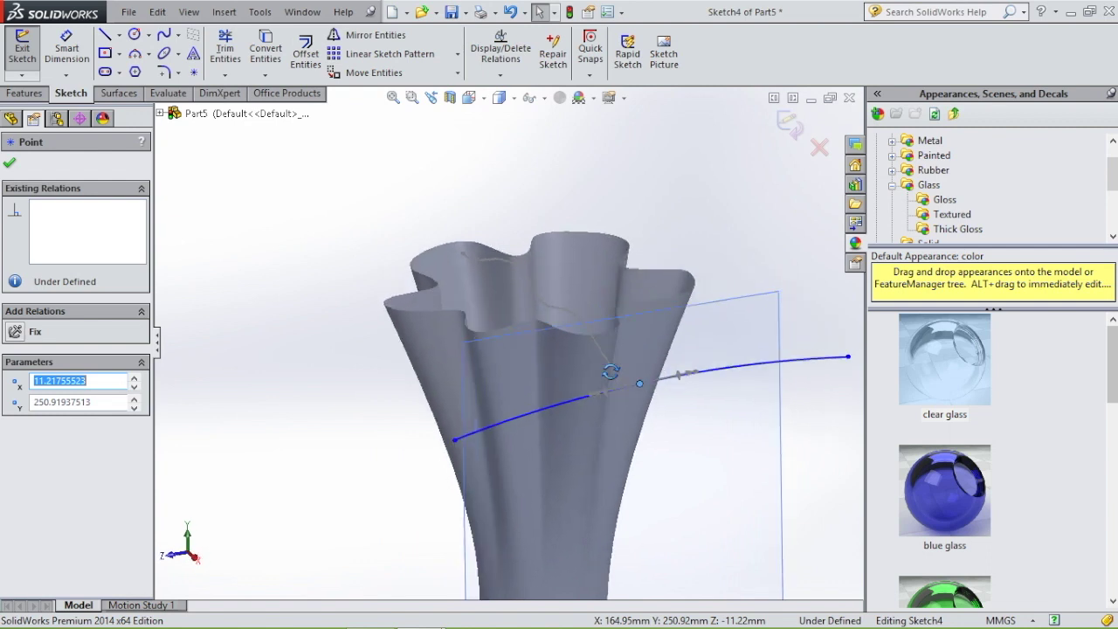
scroll(627, 385, "down", 2)
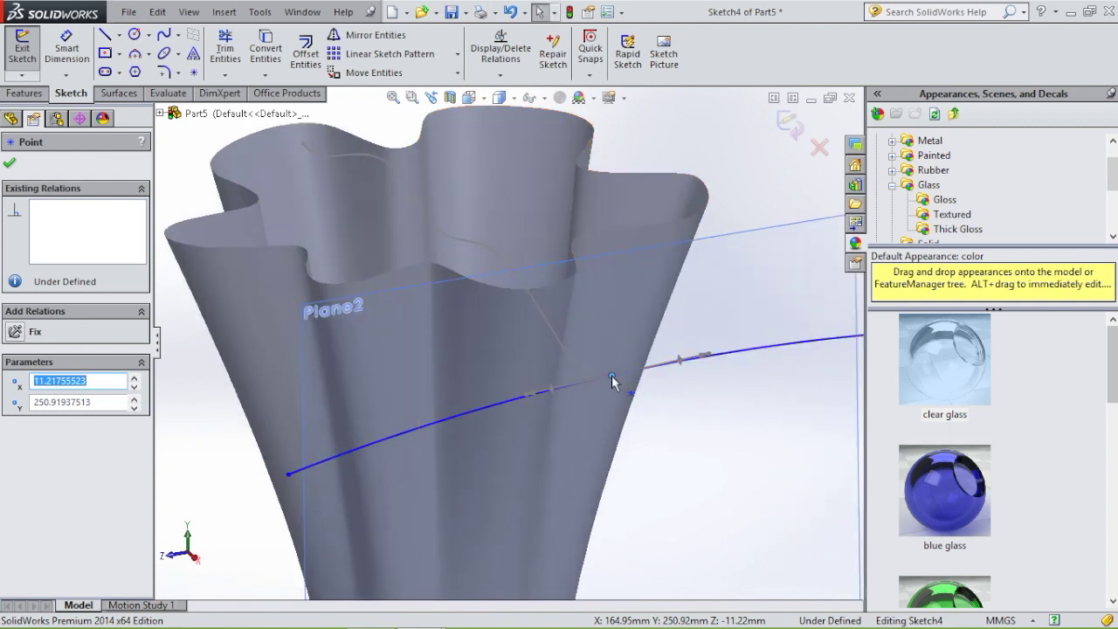
left_click_drag(611, 374, 588, 384)
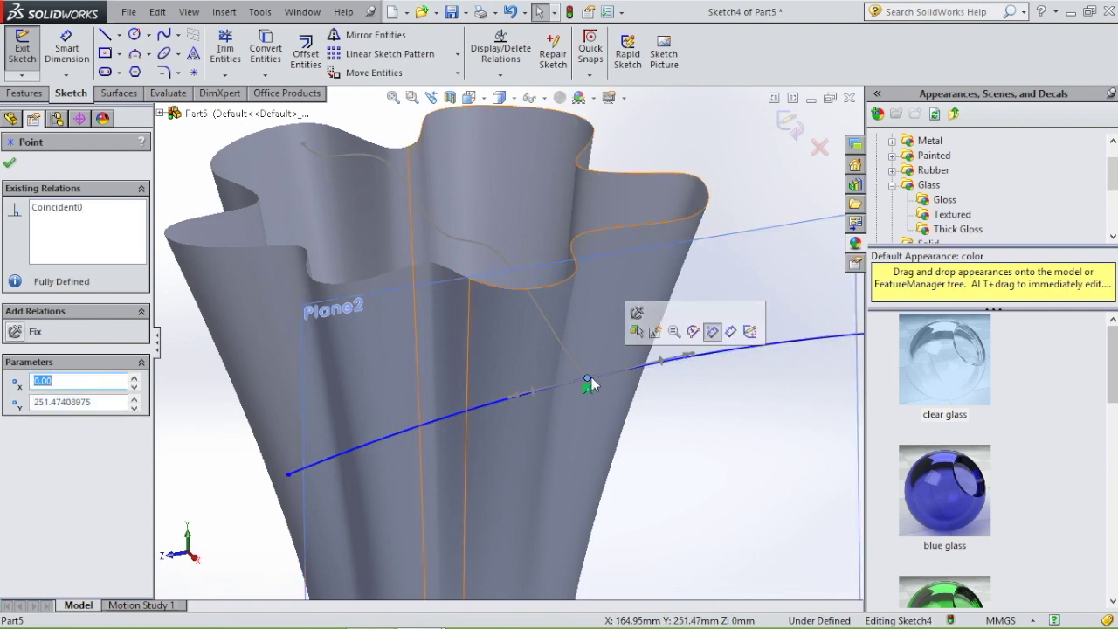
scroll(572, 382, "down", 3)
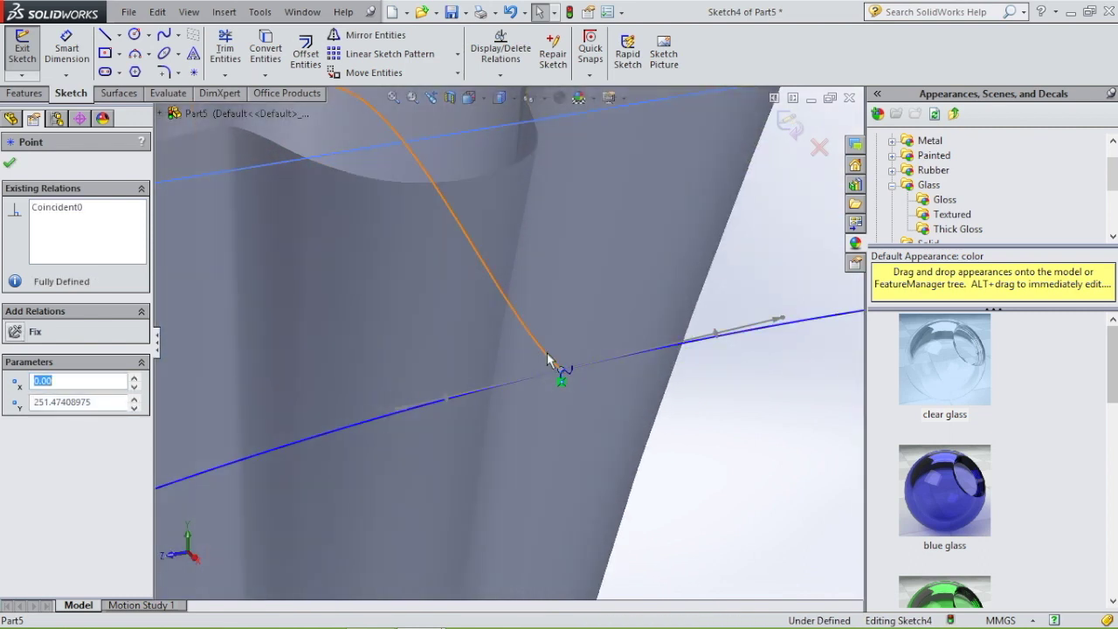
left_click(549, 364, "ctrl")
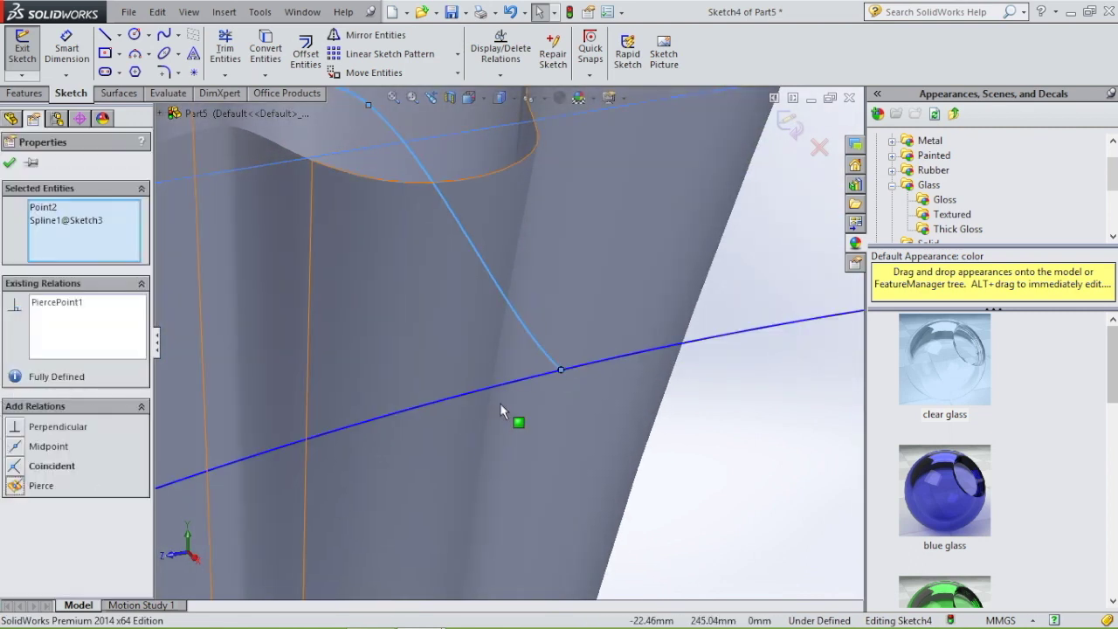
scroll(526, 384, "up", 8)
key("space")
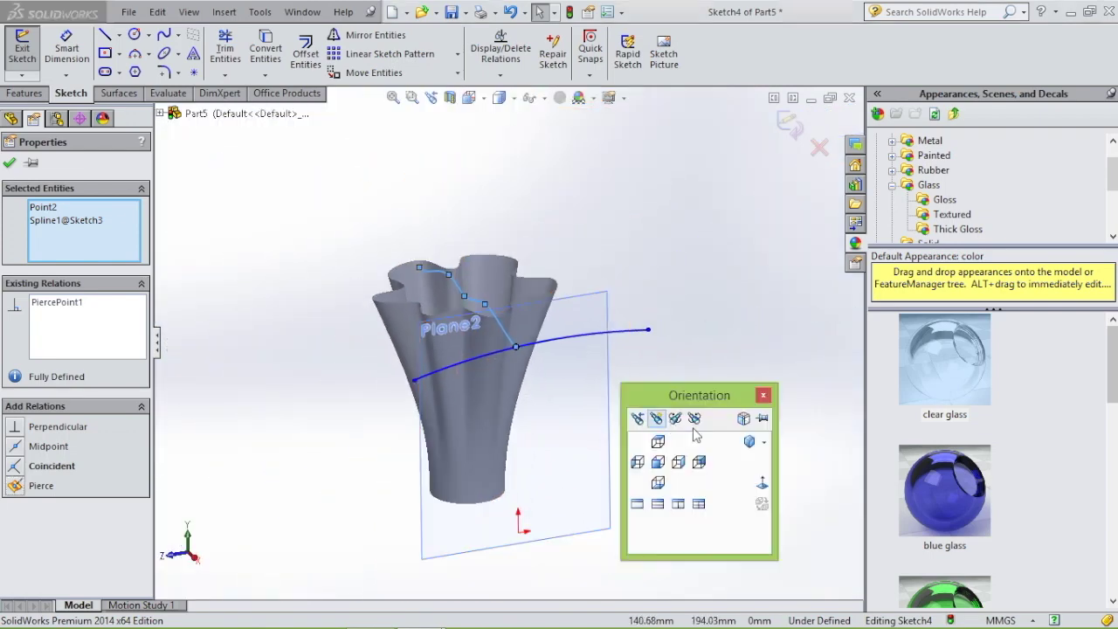
left_click(658, 462)
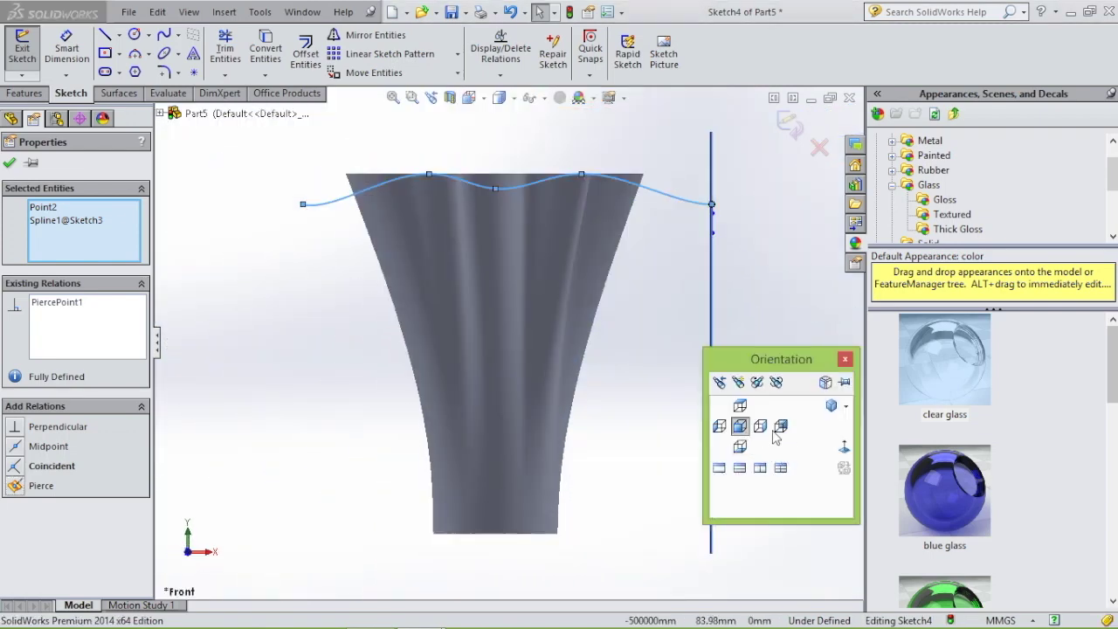
left_click(760, 426)
key("ctrl+b")
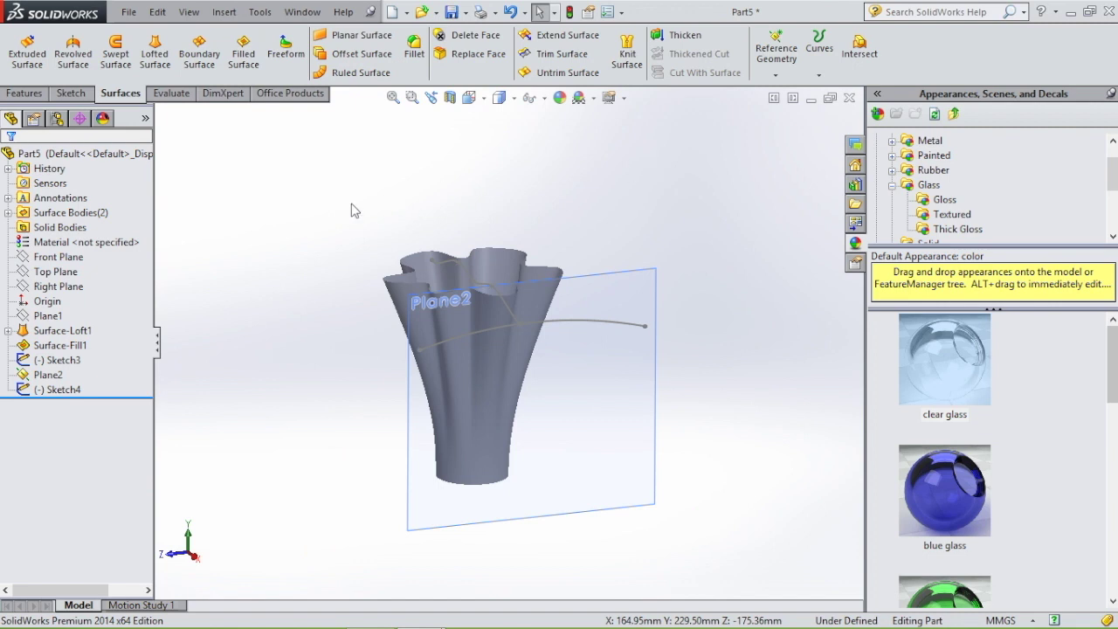
Sweep the Sketch4 arcing profile along the Sketch3 wavy path into Surface-Sweep2
left_click(125, 70)
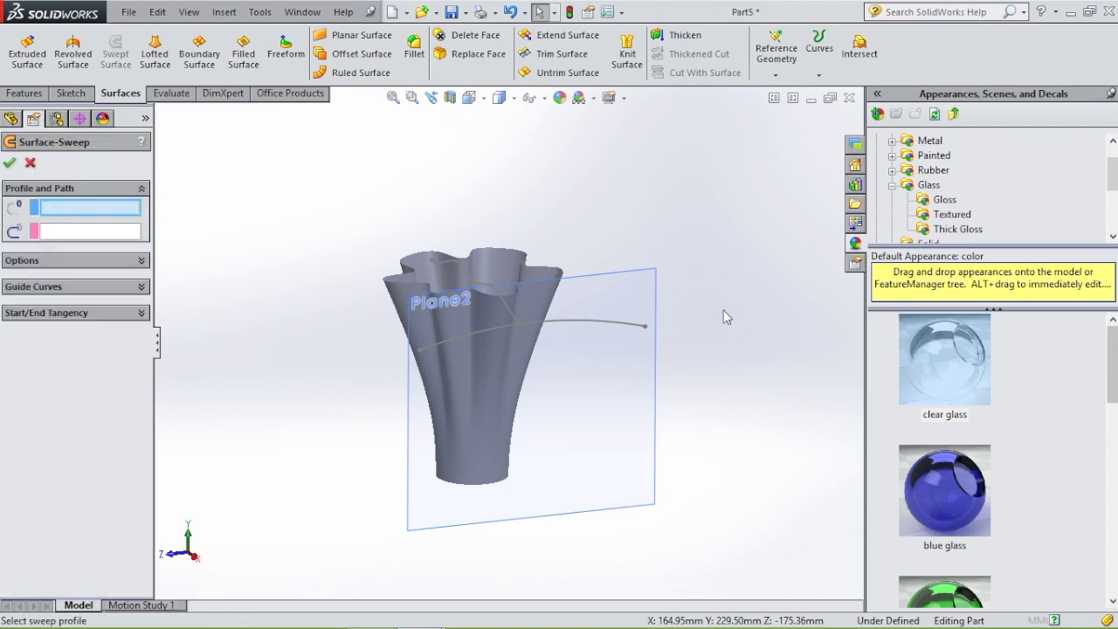
left_click(610, 327)
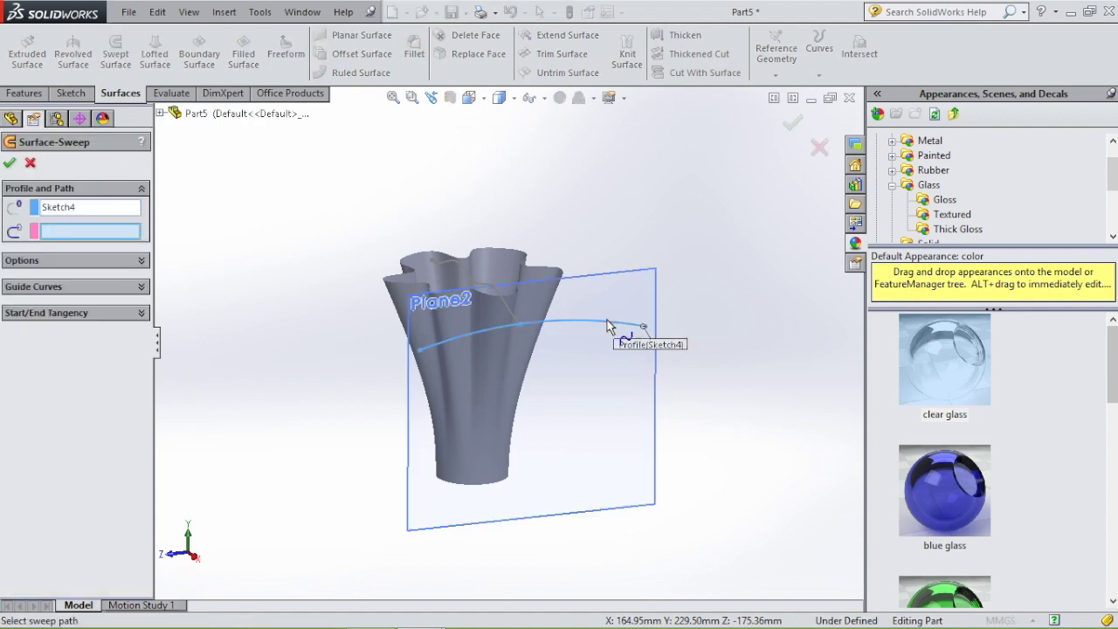
left_click(508, 304)
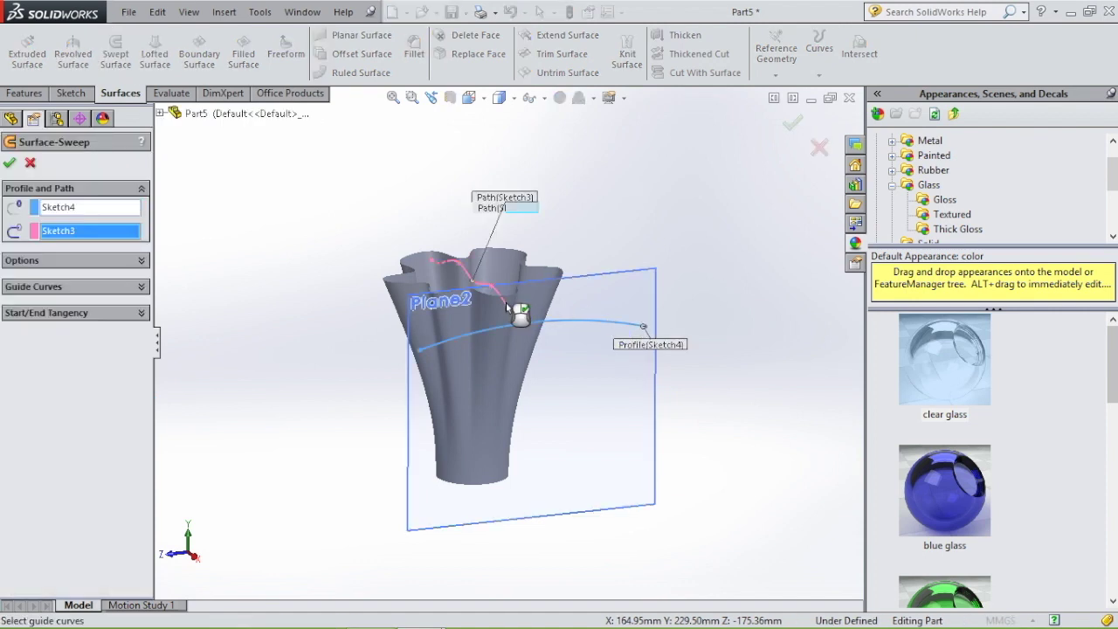
middle_click_drag(629, 179, 195, 203)
left_click(11, 164)
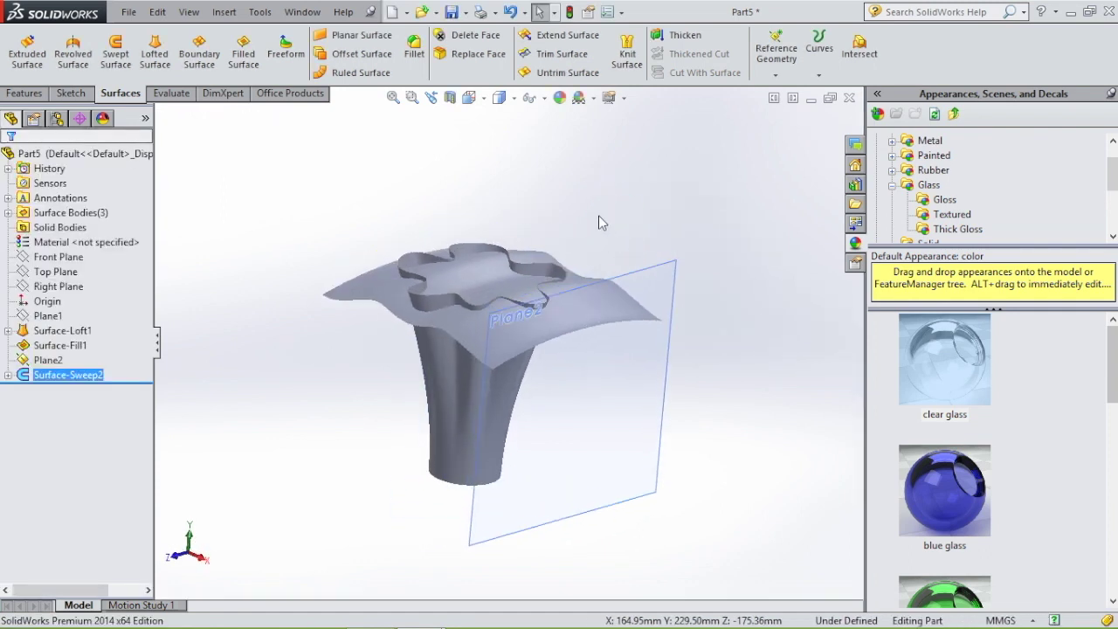
left_click(559, 53)
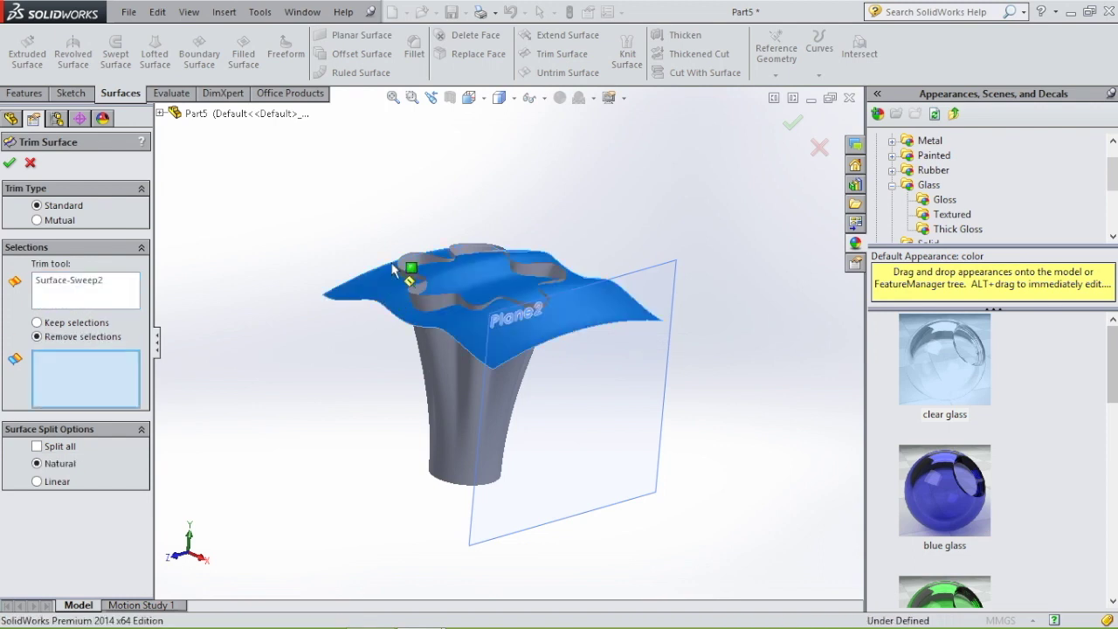
Trim away the flower-shaped vase top with the swept sheet, then hide the sheet and Plane2
left_click(428, 302)
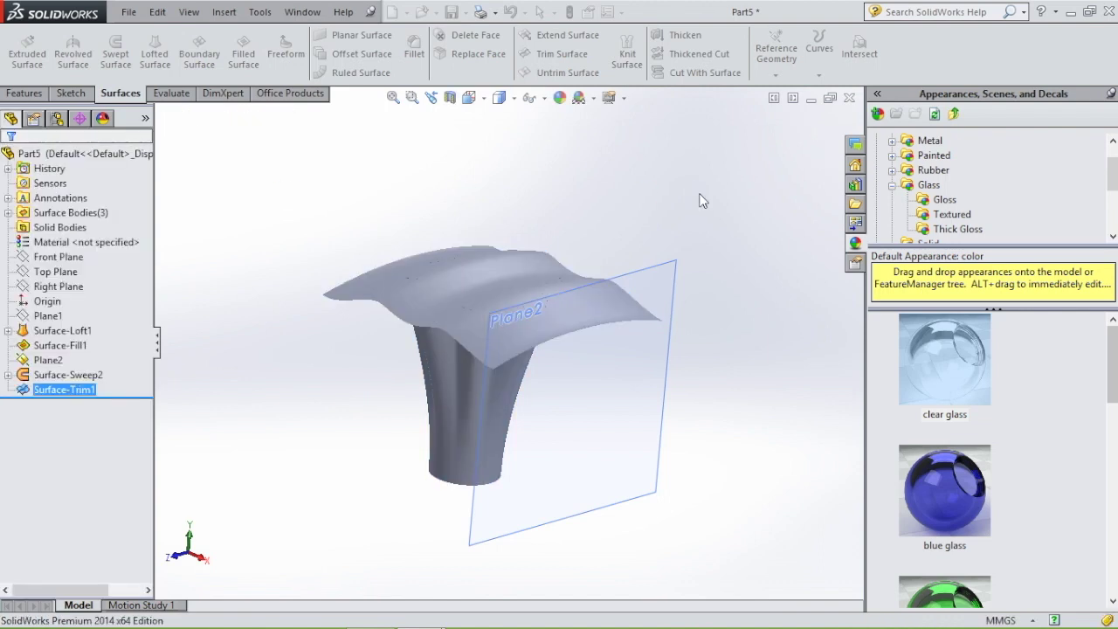
left_click(499, 320)
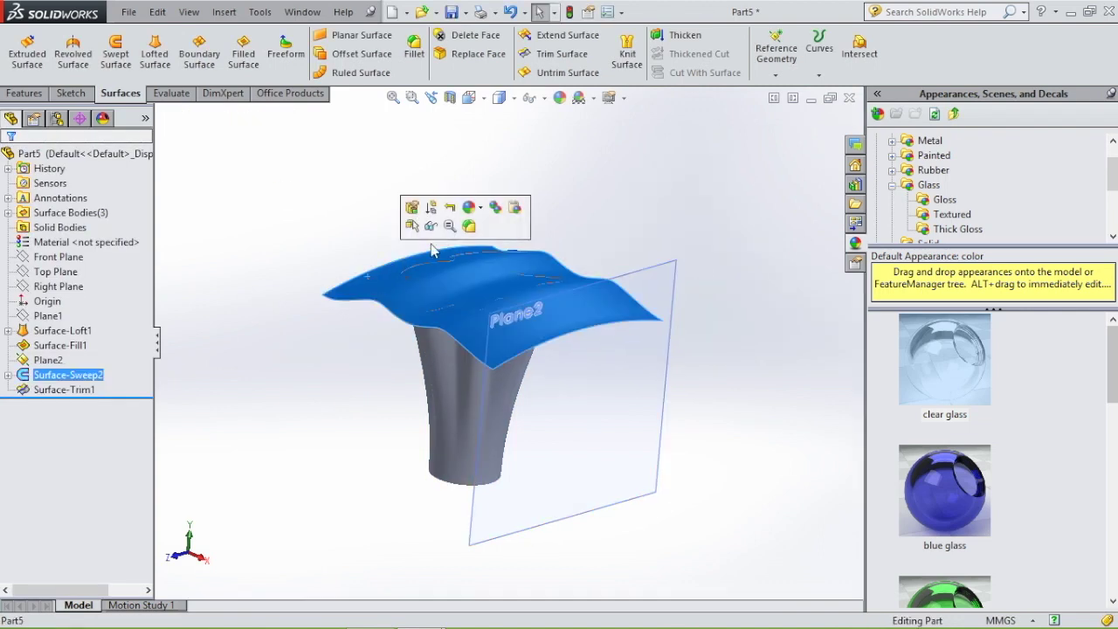
left_click(435, 228)
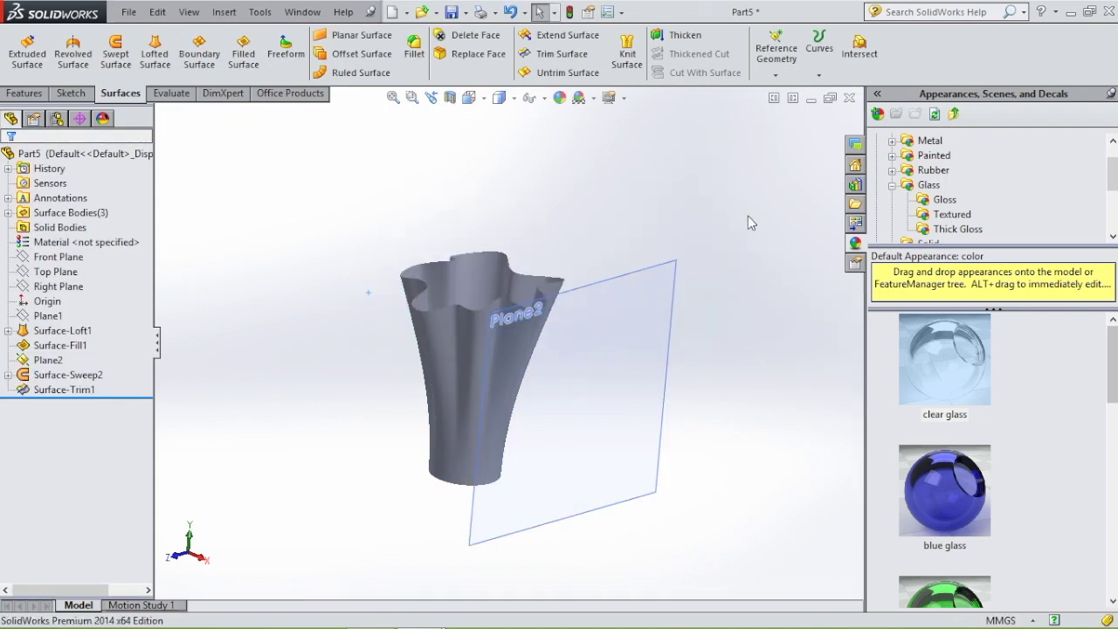
left_click(668, 329)
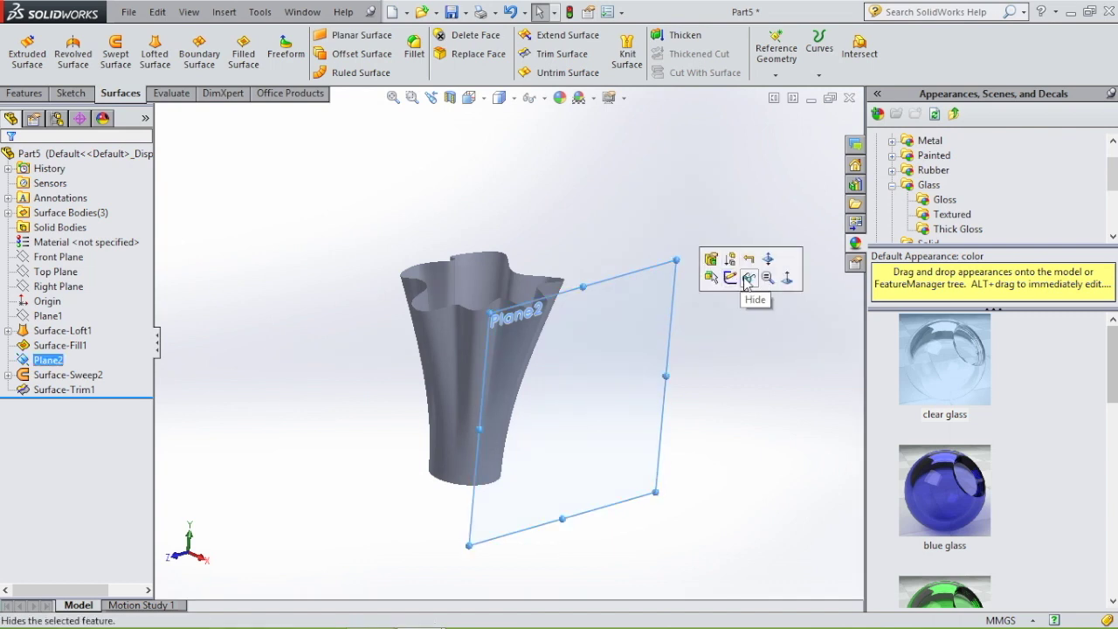
left_click(749, 277)
middle_click_drag(651, 337, 669, 393)
Knit Surface-Trim1 and the bottom Surface-Fill1 into a single Surface-Knit1 body
key("ctrl+4")
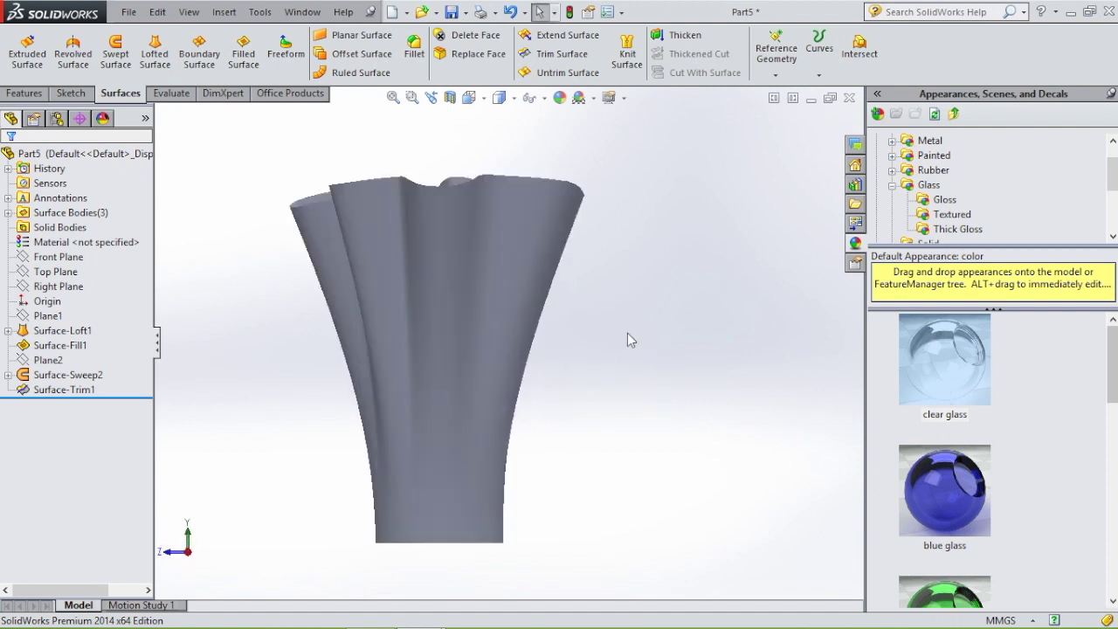
left_click(629, 58)
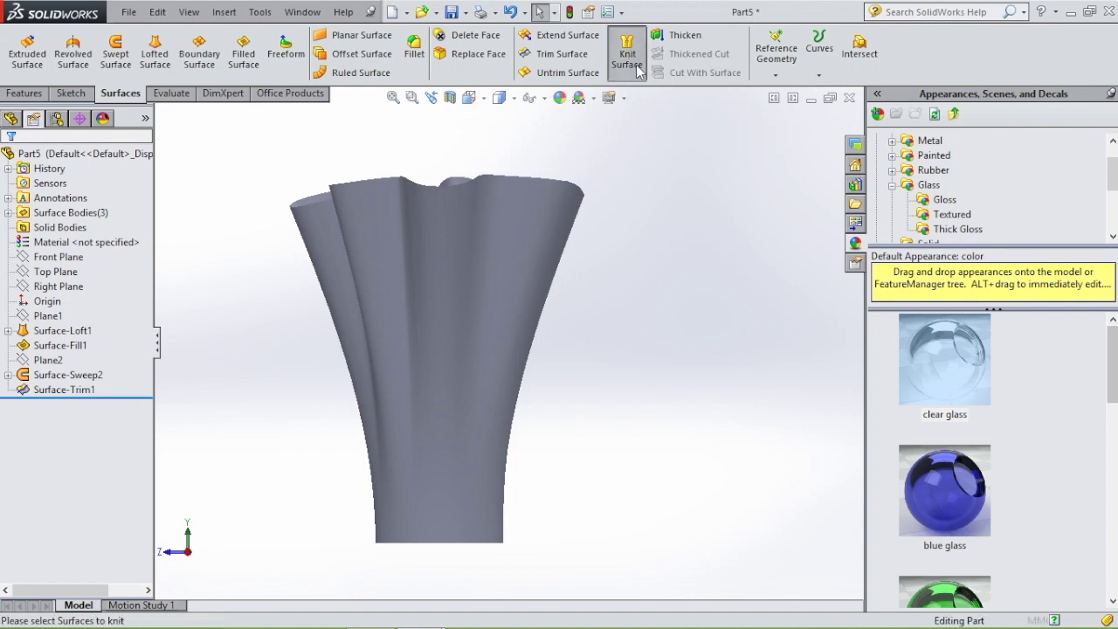
left_click(468, 382)
middle_click_drag(575, 421, 457, 489)
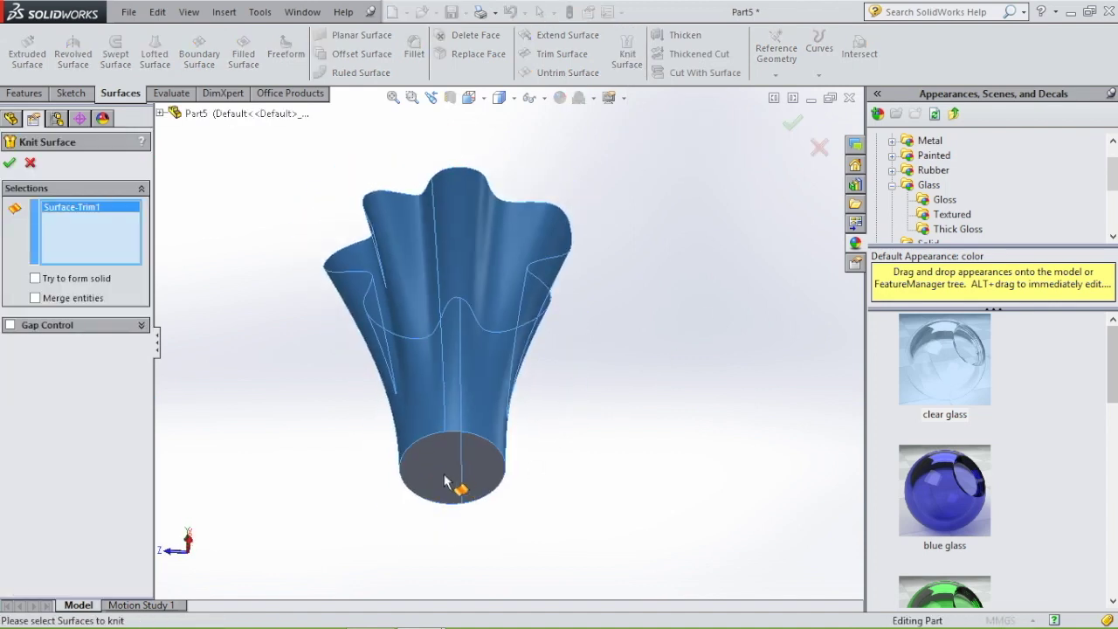
left_click(447, 481)
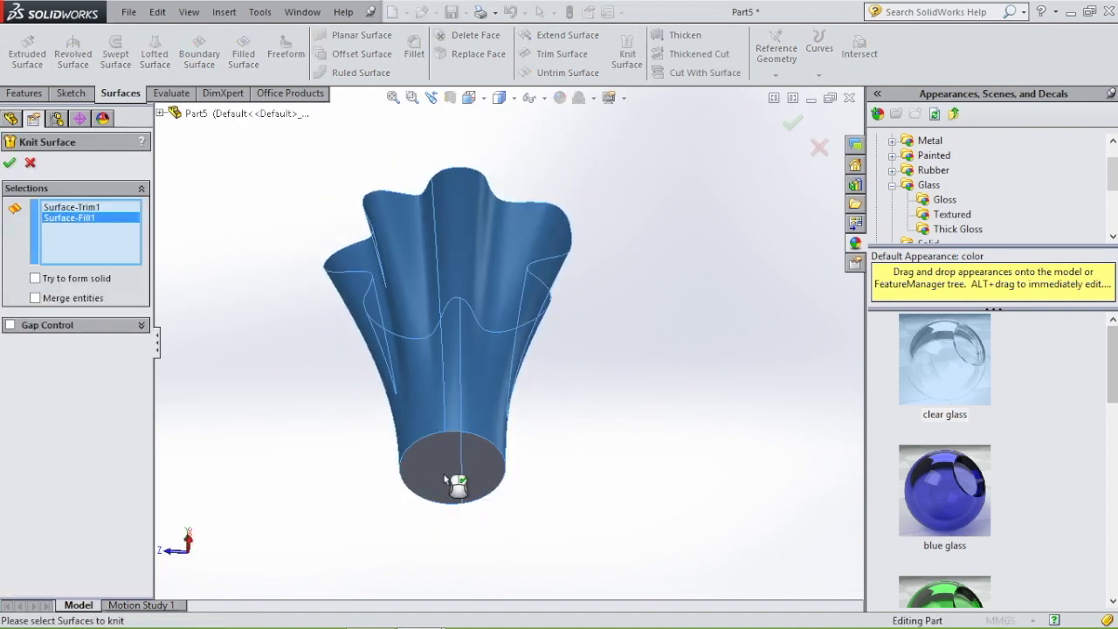
left_click(10, 162)
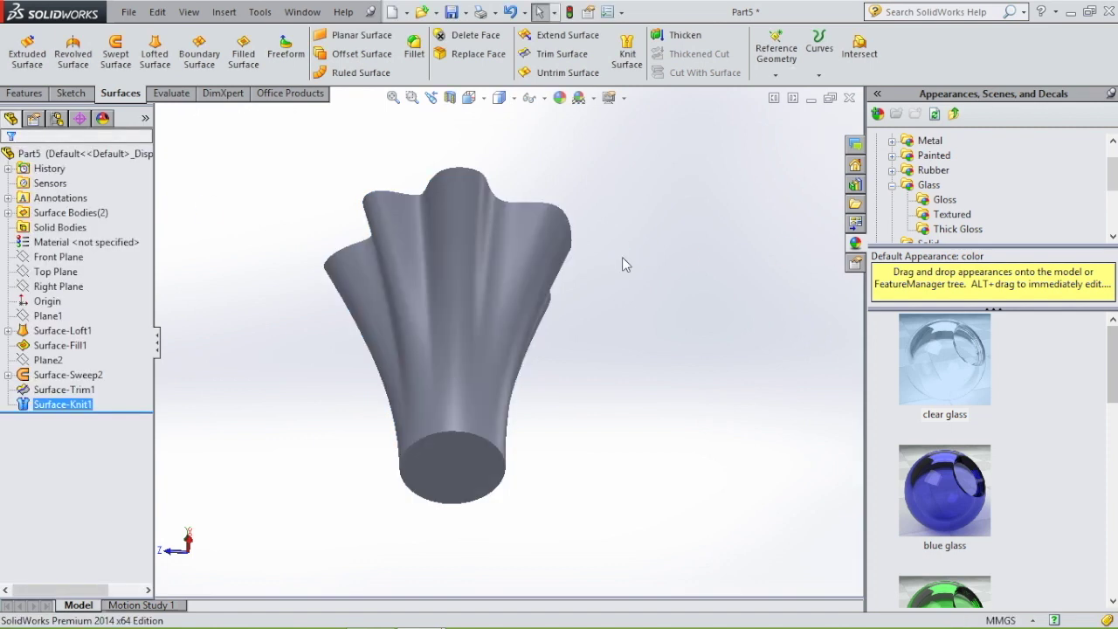
middle_click_drag(623, 258, 617, 384)
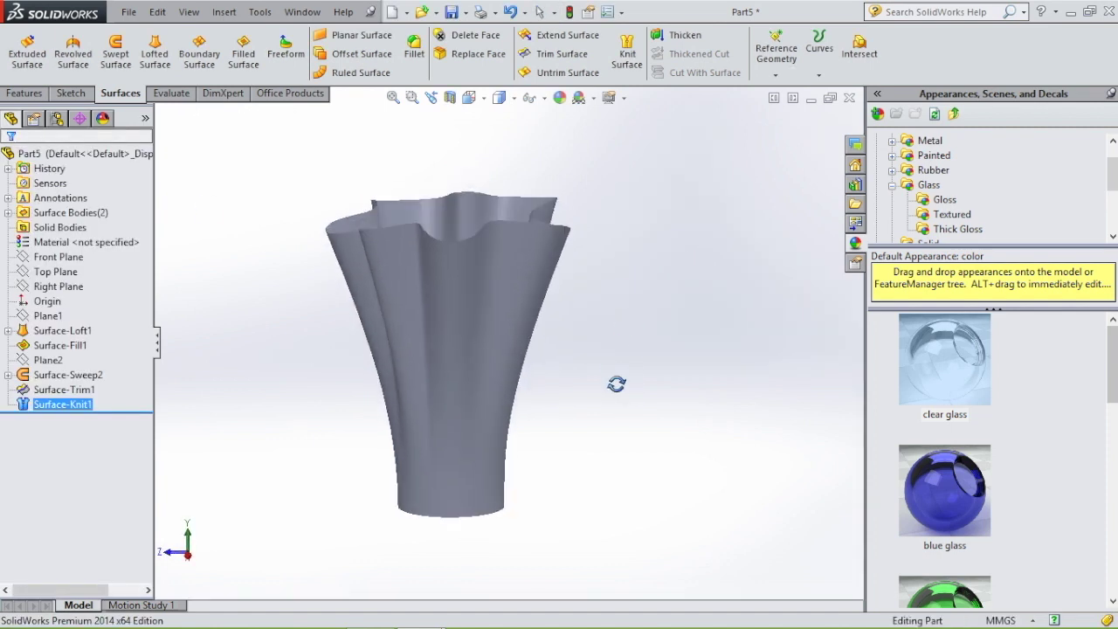
Thicken Surface-Knit1 with a 3 mm wall to make the vase solid
left_click(681, 36)
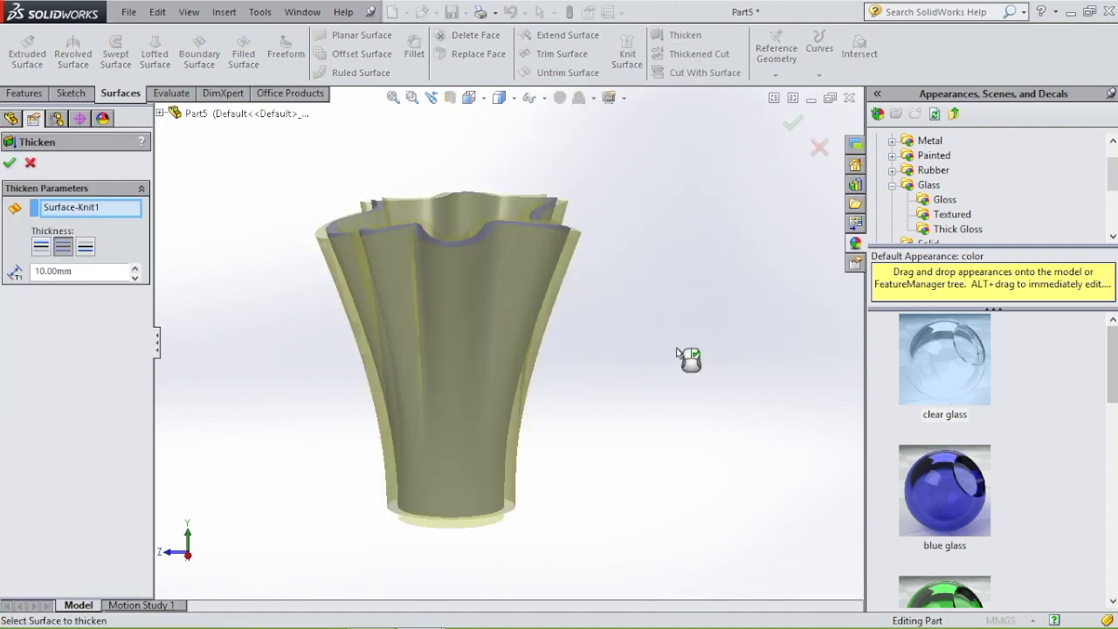
left_click(78, 271)
type("3")
key("Return")
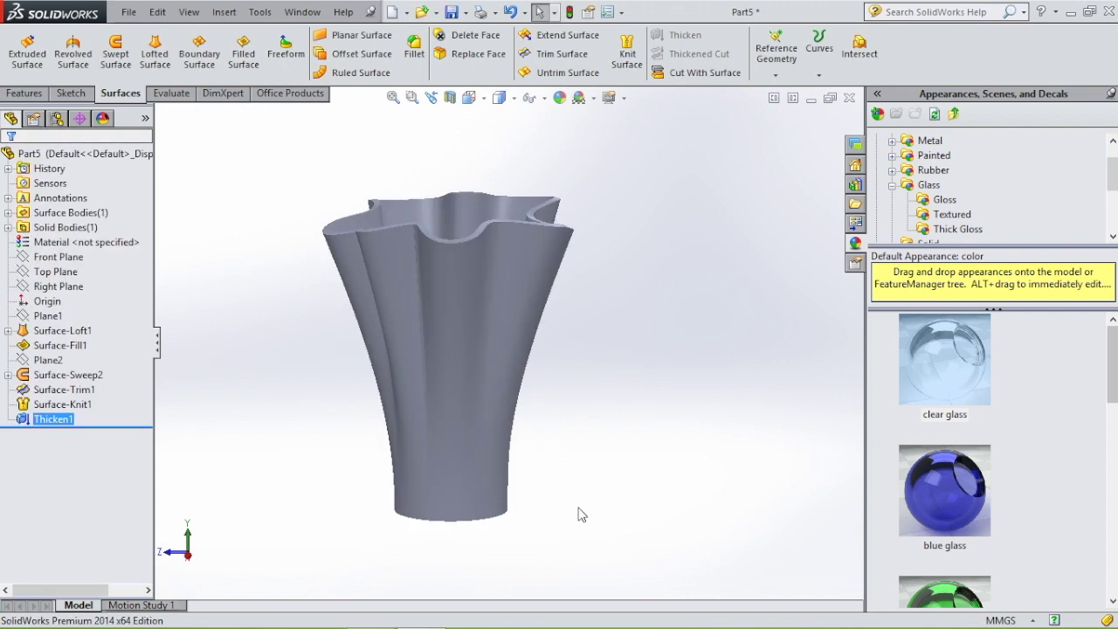
middle_click_drag(581, 514, 534, 352)
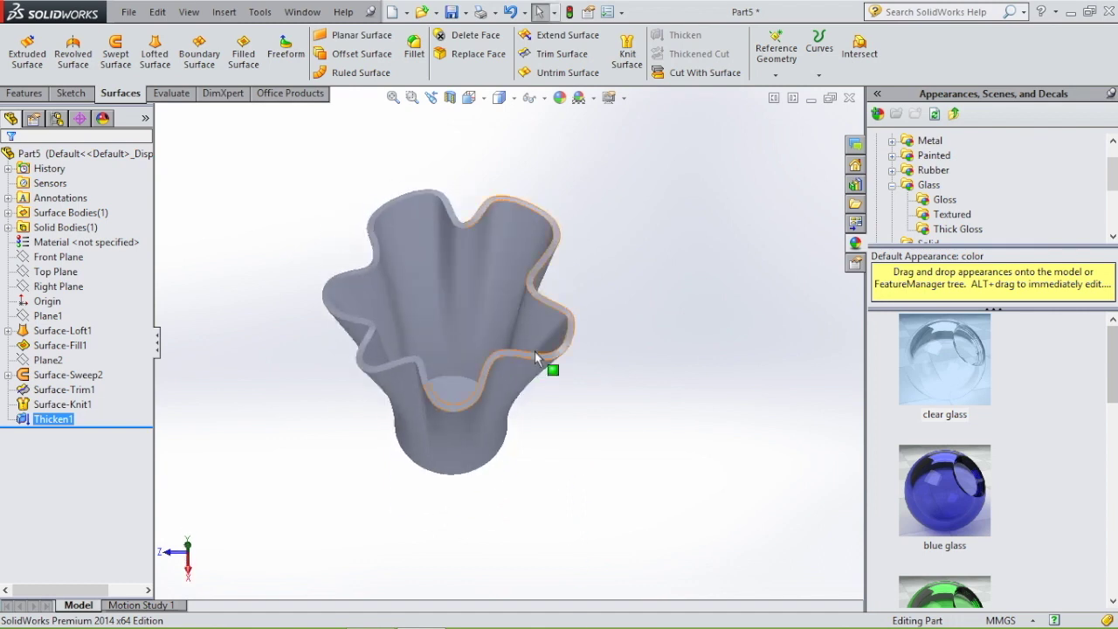
Sketch on the vase's bottom face and convert its edge into a circle
left_click(465, 349)
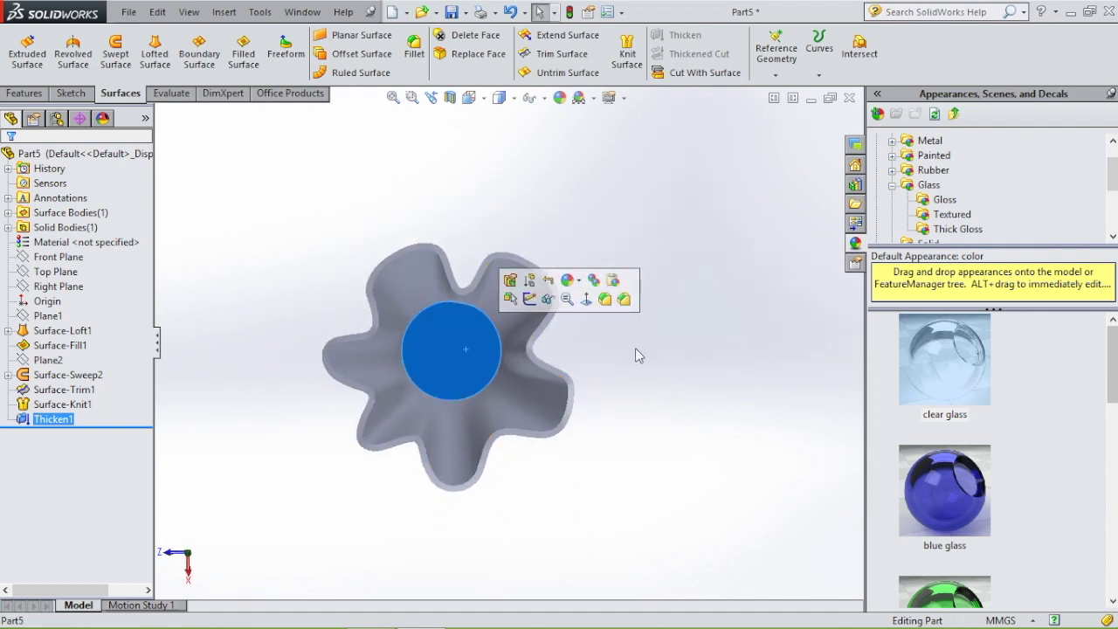
left_click(529, 299)
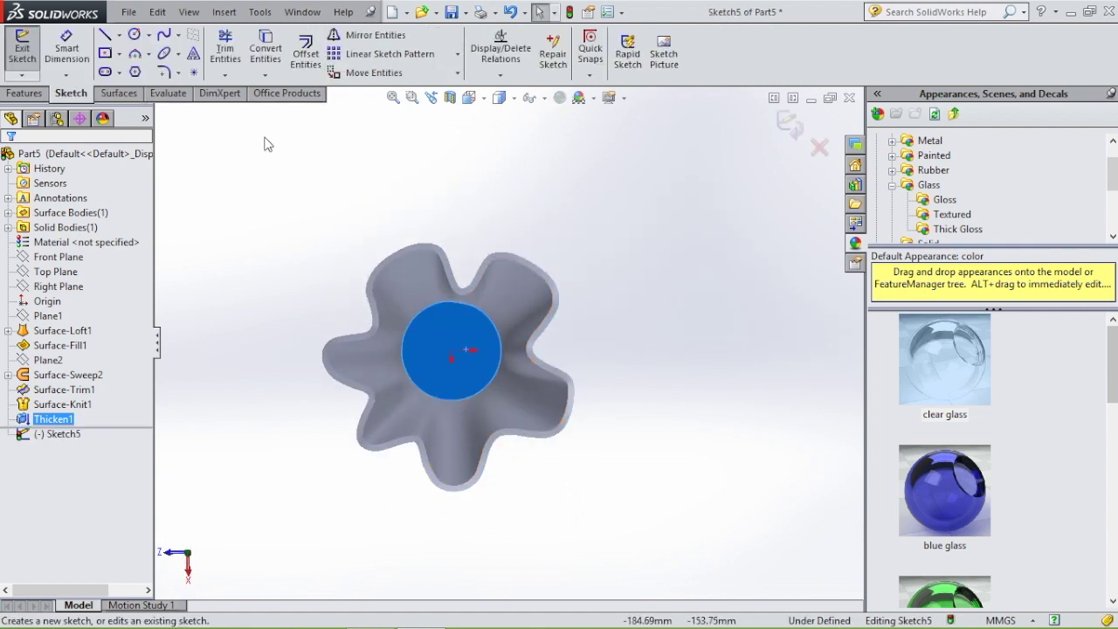
left_click(269, 54)
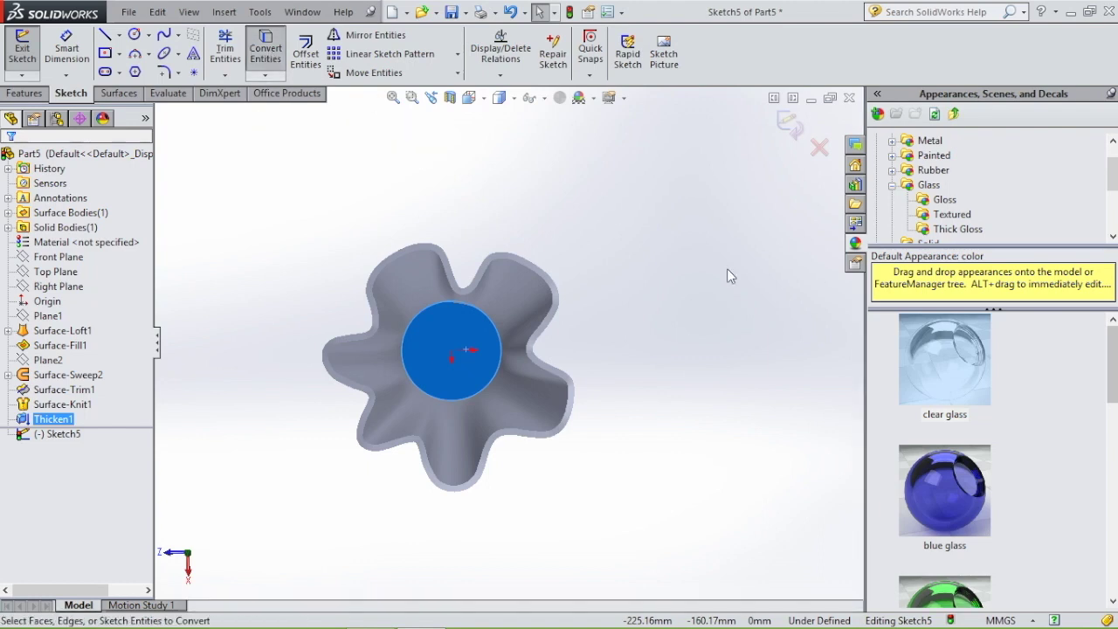
Extrude the circle 15 mm with a 5° outward draft as the vase base
left_click(32, 94)
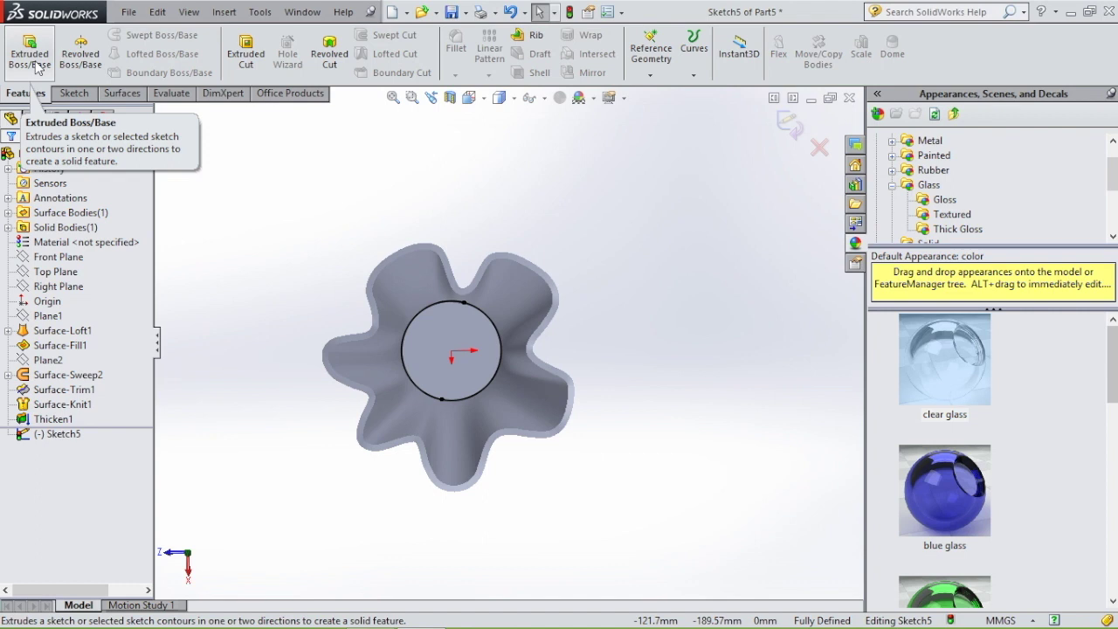
left_click(30, 54)
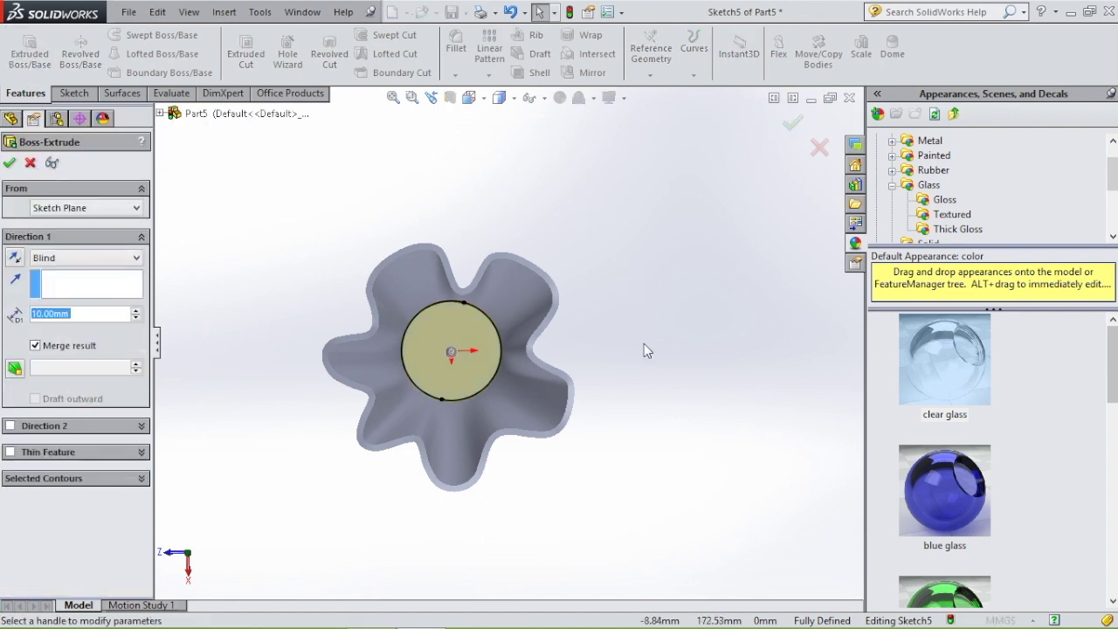
middle_click_drag(653, 237, 651, 153)
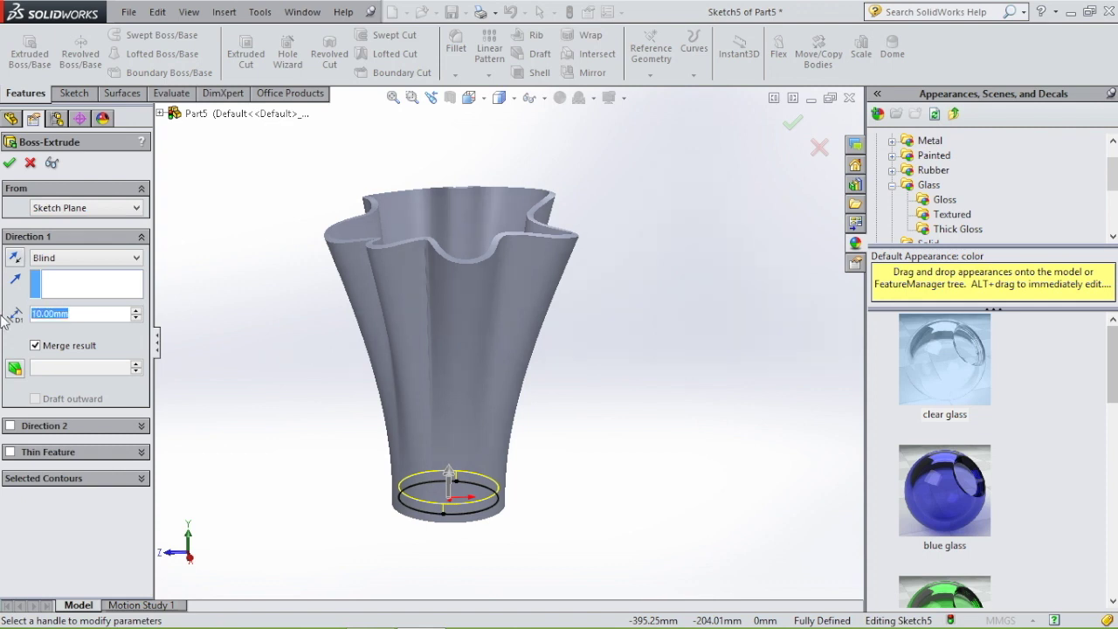
type("15")
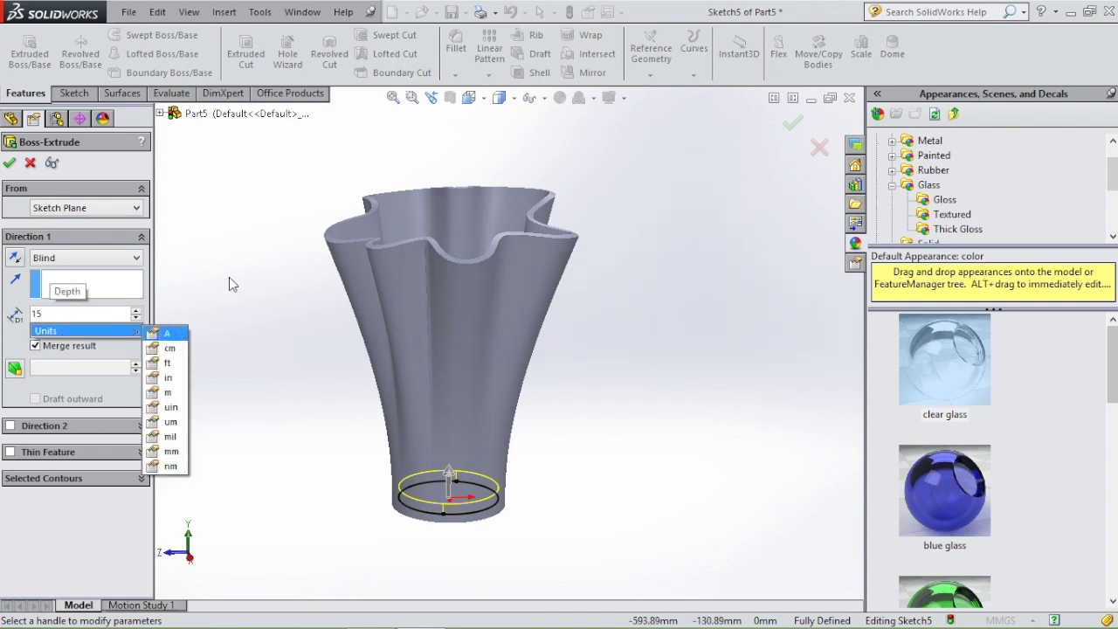
key("Return")
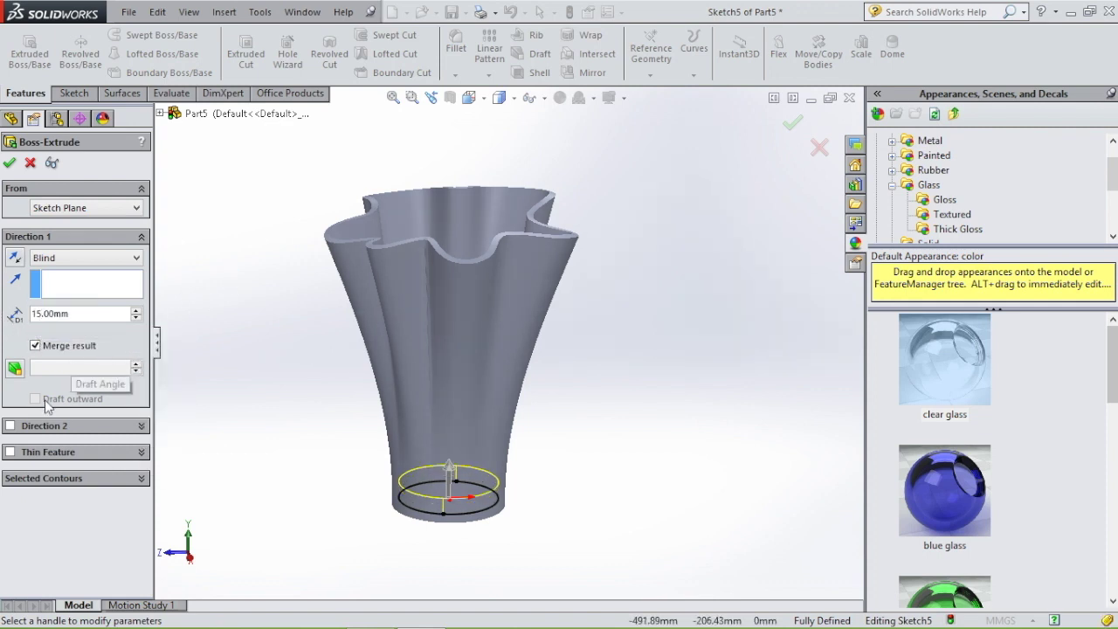
left_click(14, 368)
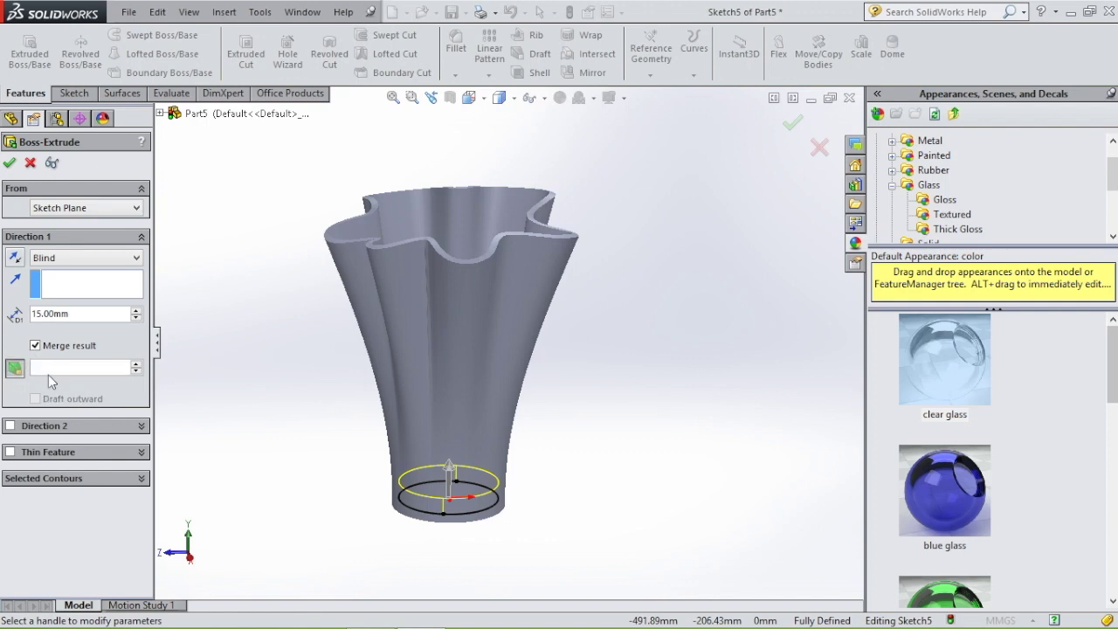
left_click(35, 399)
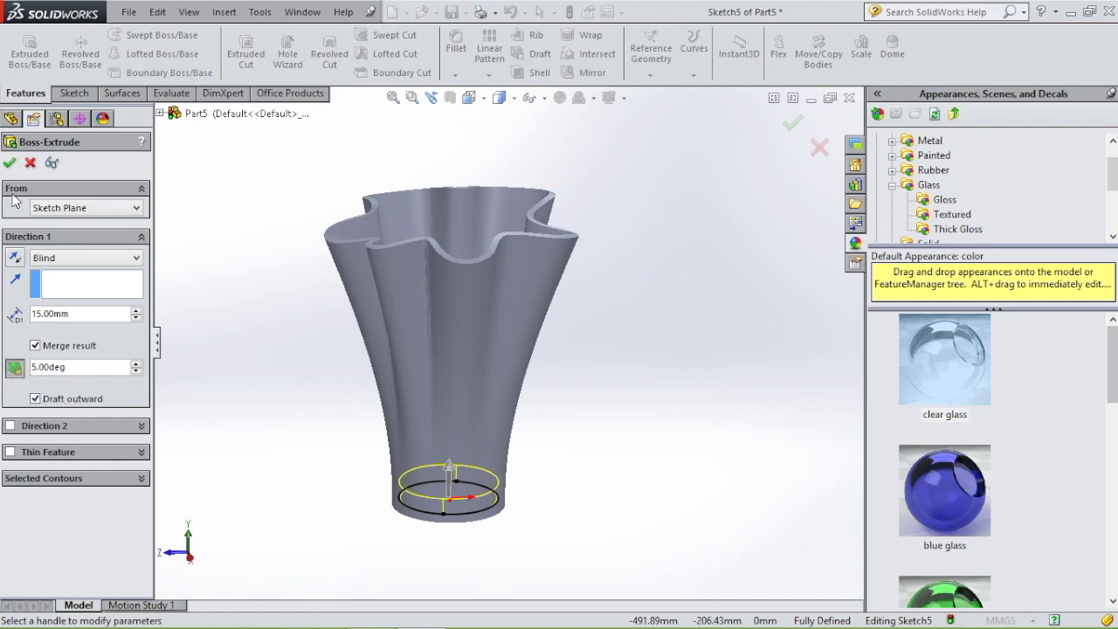
left_click(11, 164)
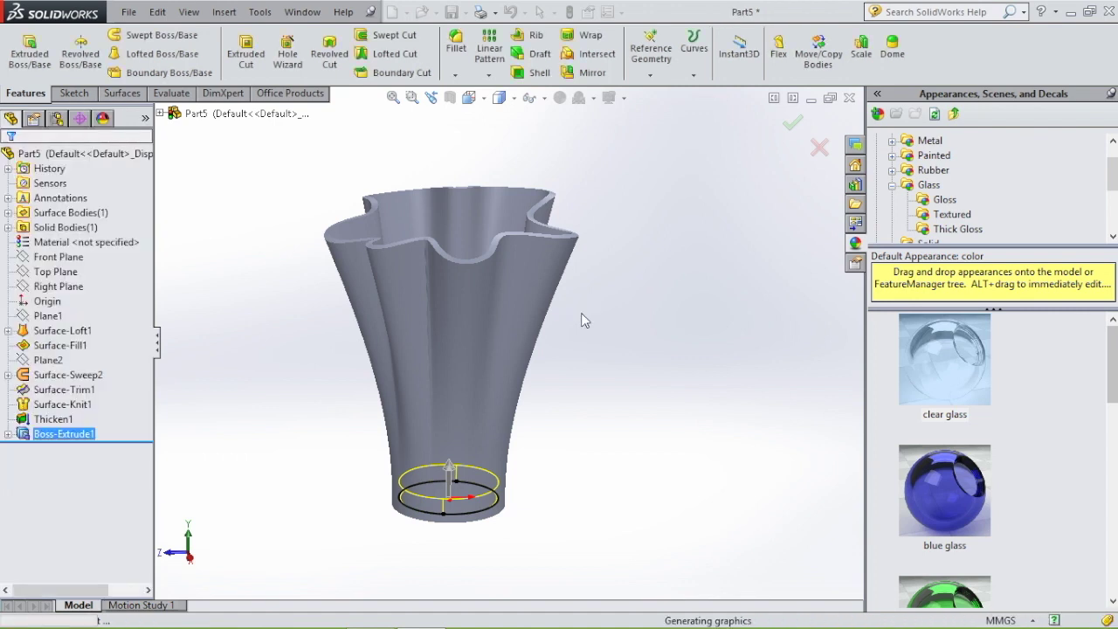
middle_click_drag(581, 320, 628, 361)
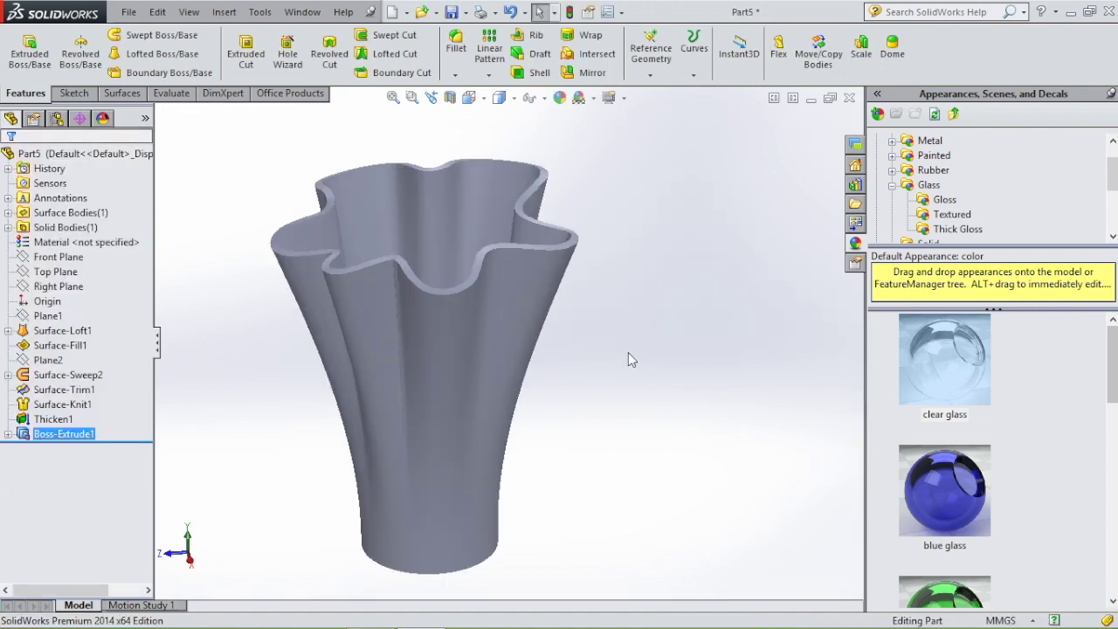
Round the vase's outer and inner bottom edges with a 3 mm fillet, then begin a second fillet
left_click(456, 45)
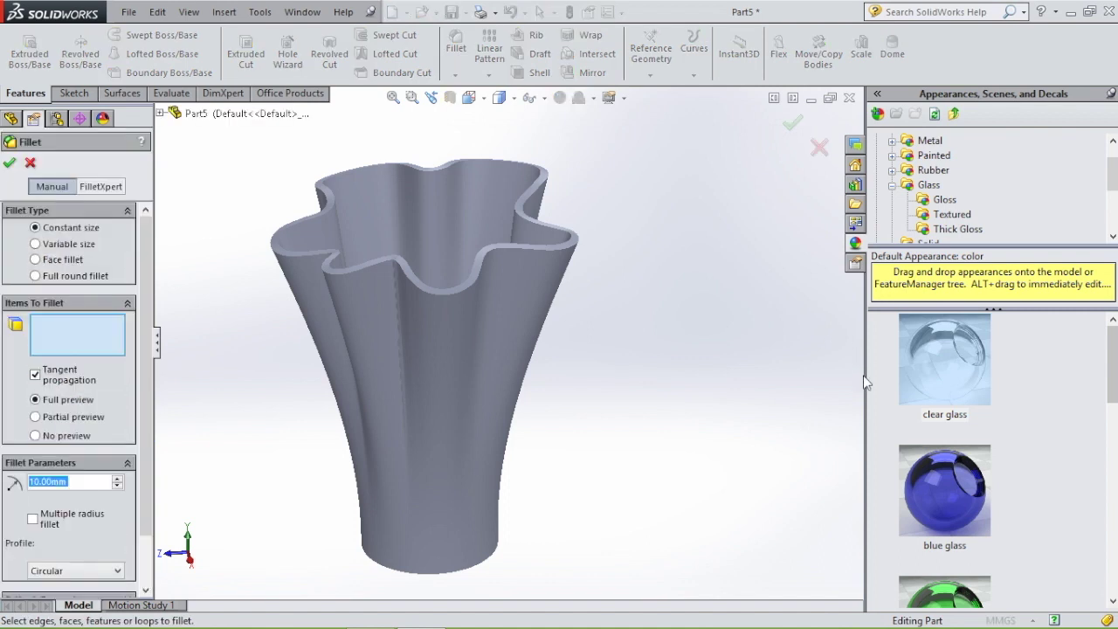
left_click(463, 566)
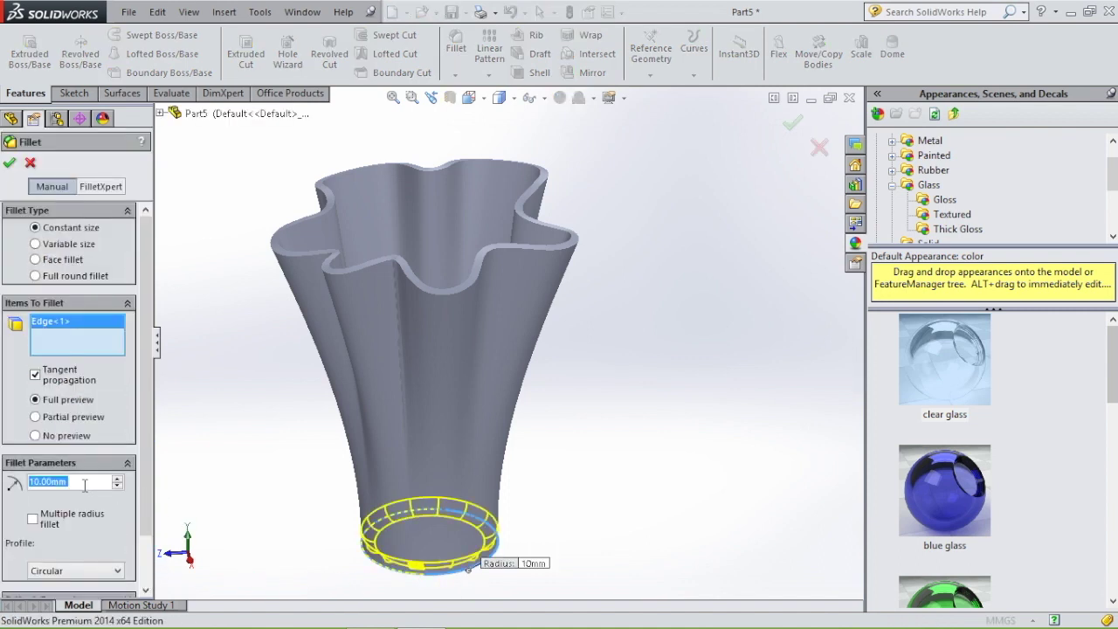
type("3")
middle_click_drag(662, 374, 483, 389)
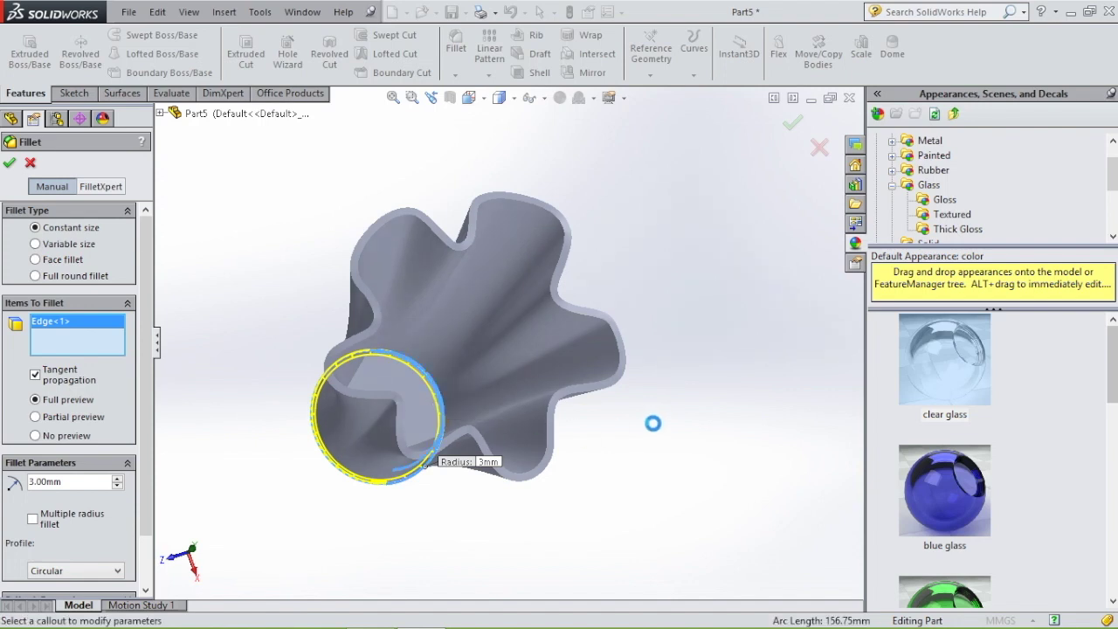
middle_click_drag(673, 429, 635, 304)
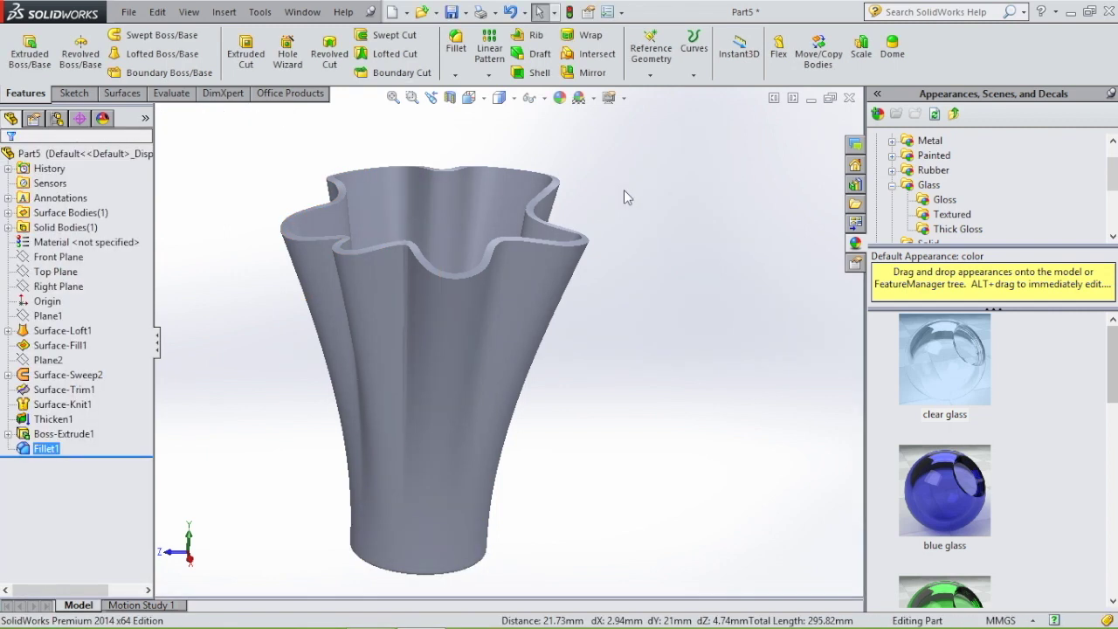
mouse_move(623, 197)
middle_mouse_down()
mouse_move(624, 317)
mouse_move(619, 199)
middle_mouse_up()
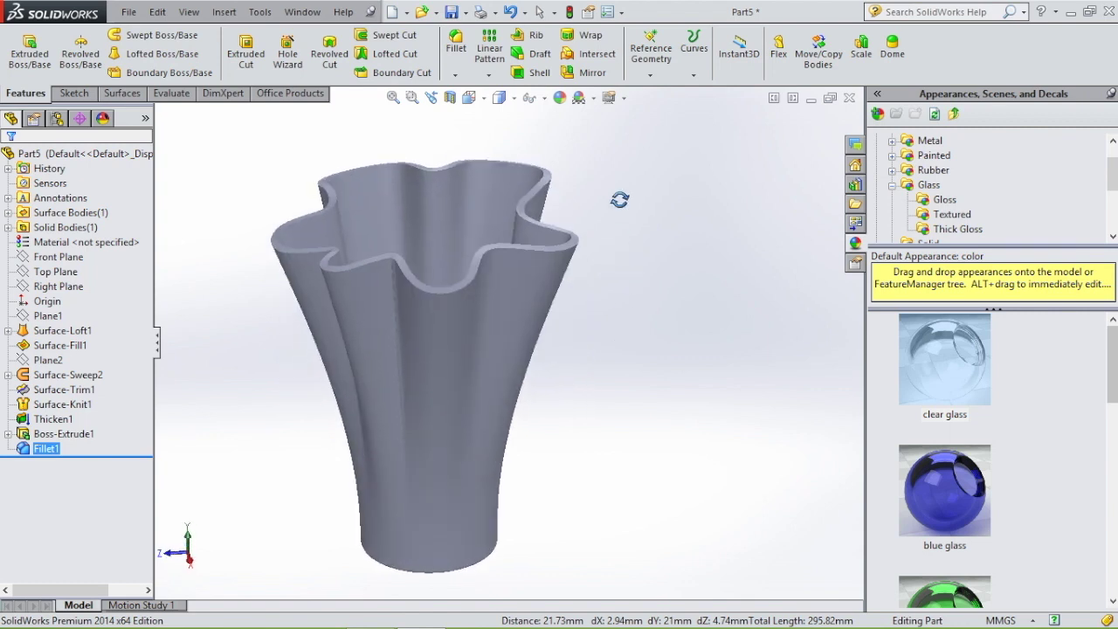
middle_click_drag(633, 259, 631, 213)
left_click(456, 45)
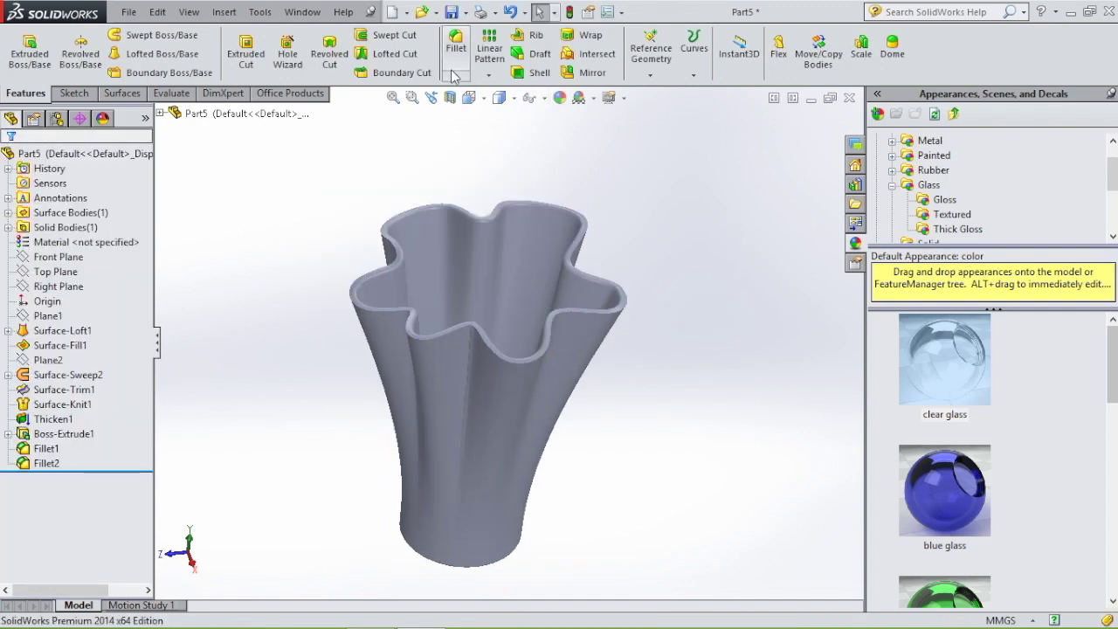
Add Fillet3, a 1 mm round along the vase's wavy top rim edge
left_click(457, 49)
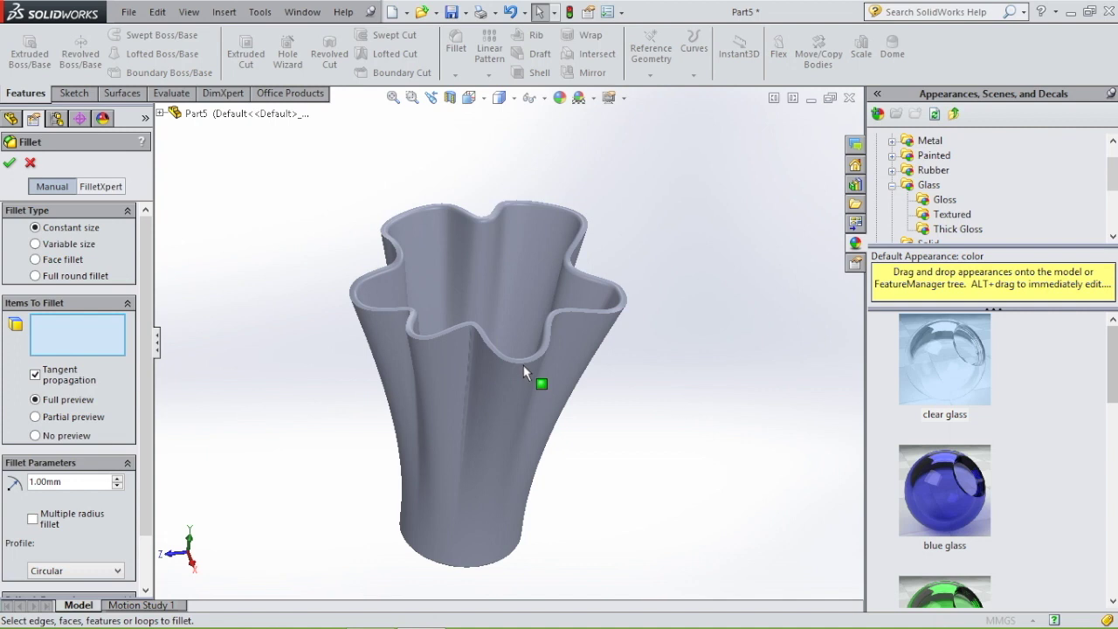
left_click(524, 363)
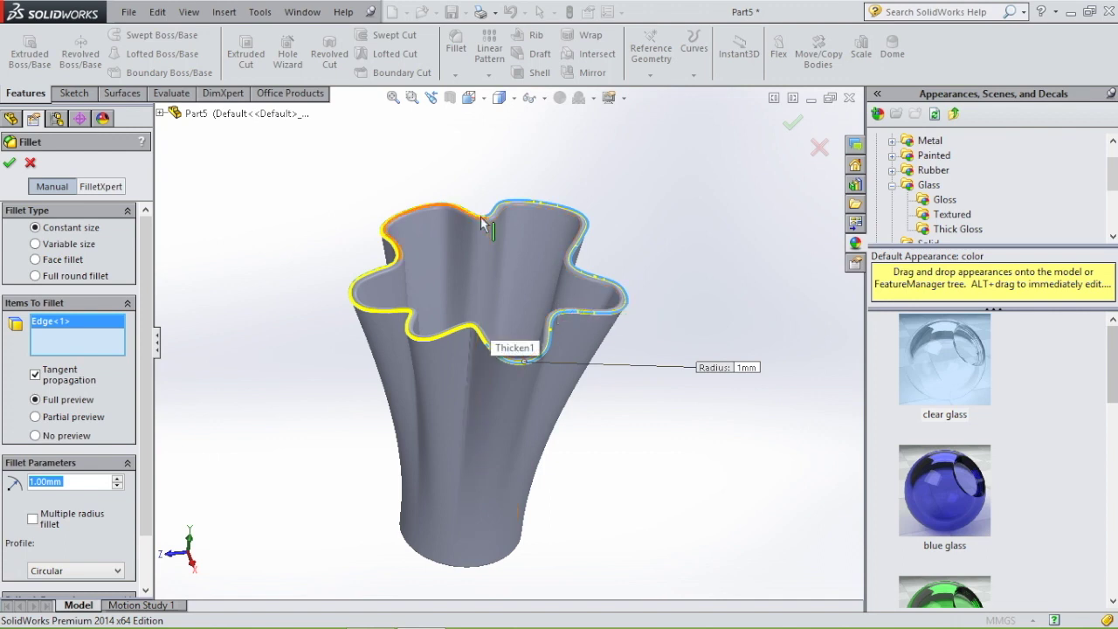
scroll(480, 217, "down", 2)
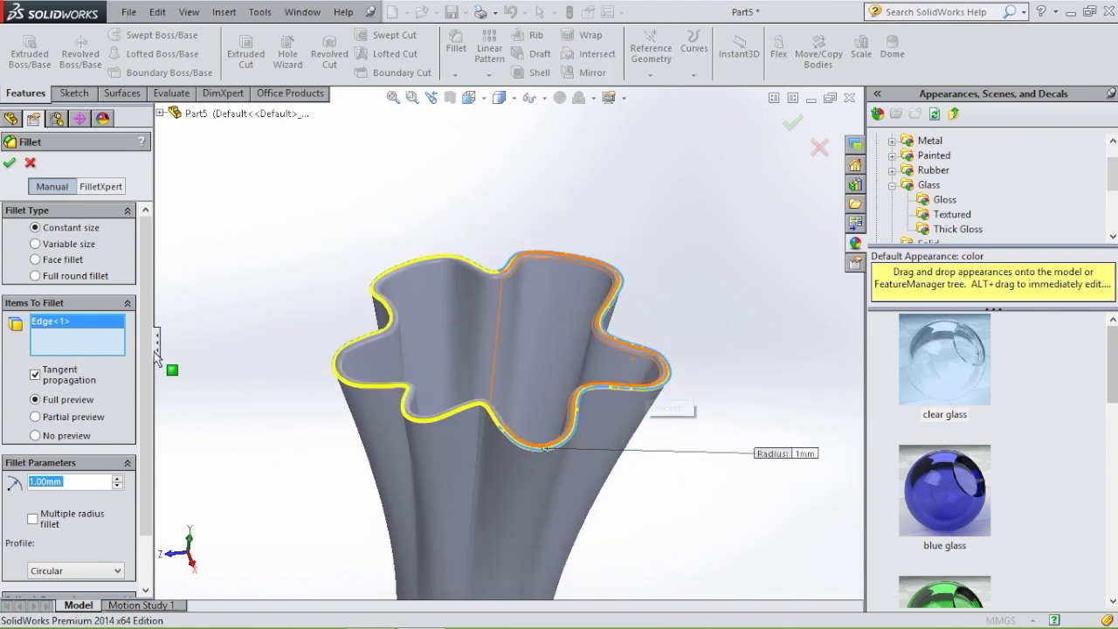
left_click(9, 163)
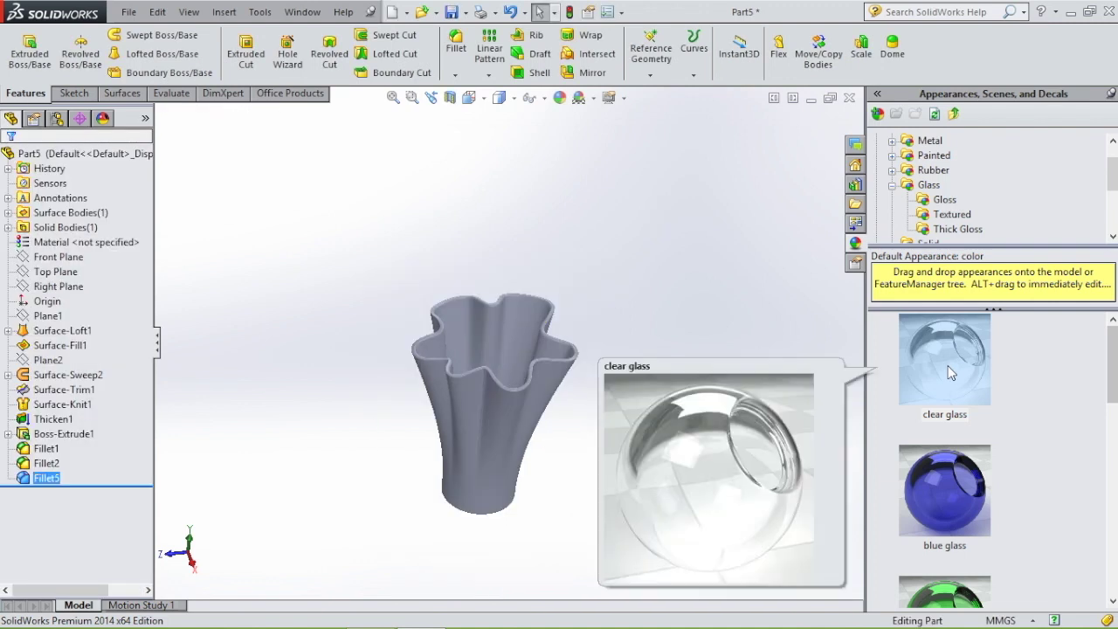
Drop the clear glass appearance onto the vase and apply it to the whole body
left_click_drag(947, 366, 504, 479)
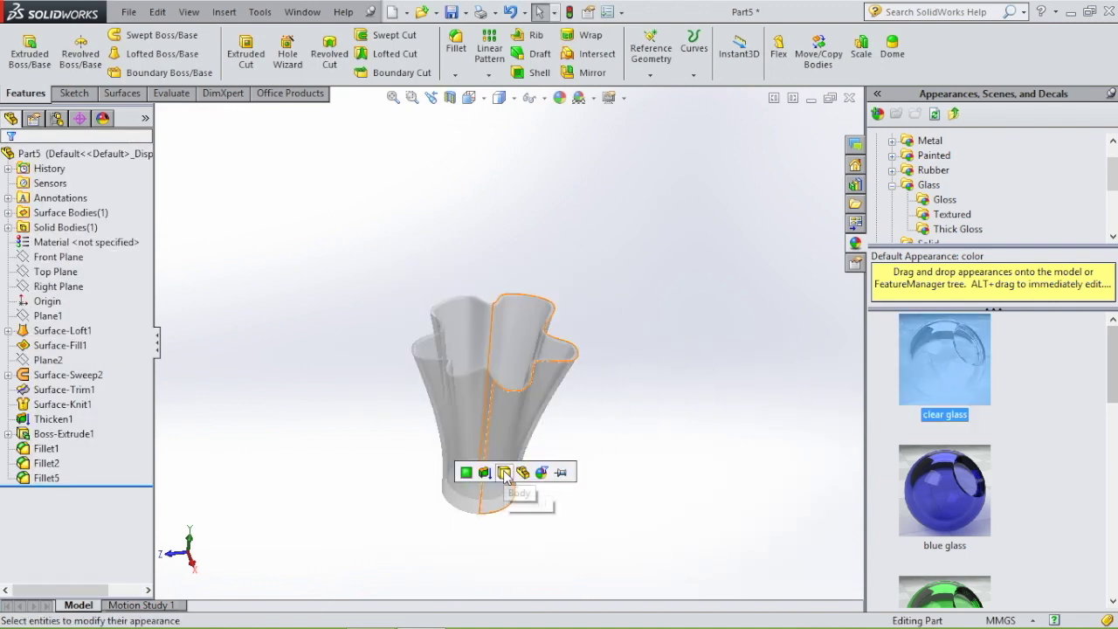
left_click(509, 472)
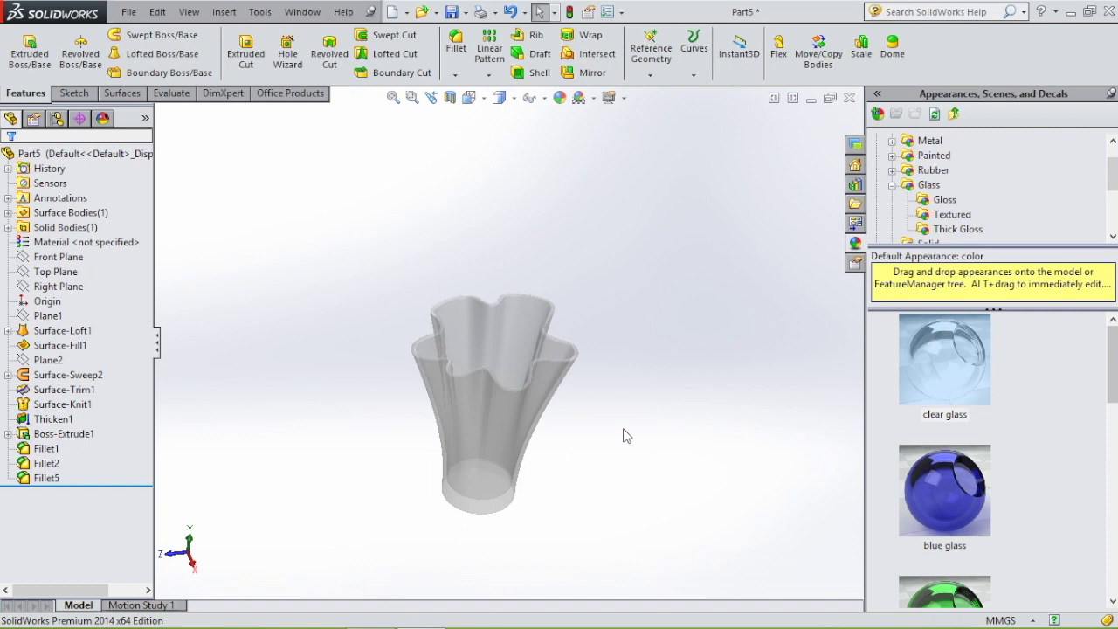
middle_click_drag(624, 436, 389, 502)
scroll(547, 429, "down", 3)
scroll(511, 345, "up", 3)
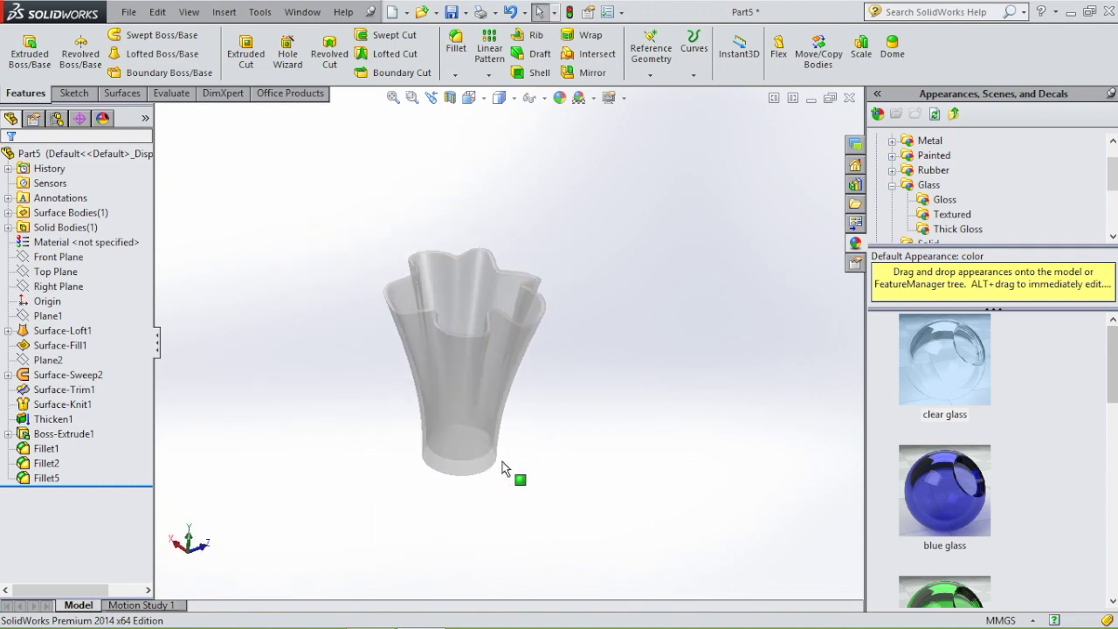